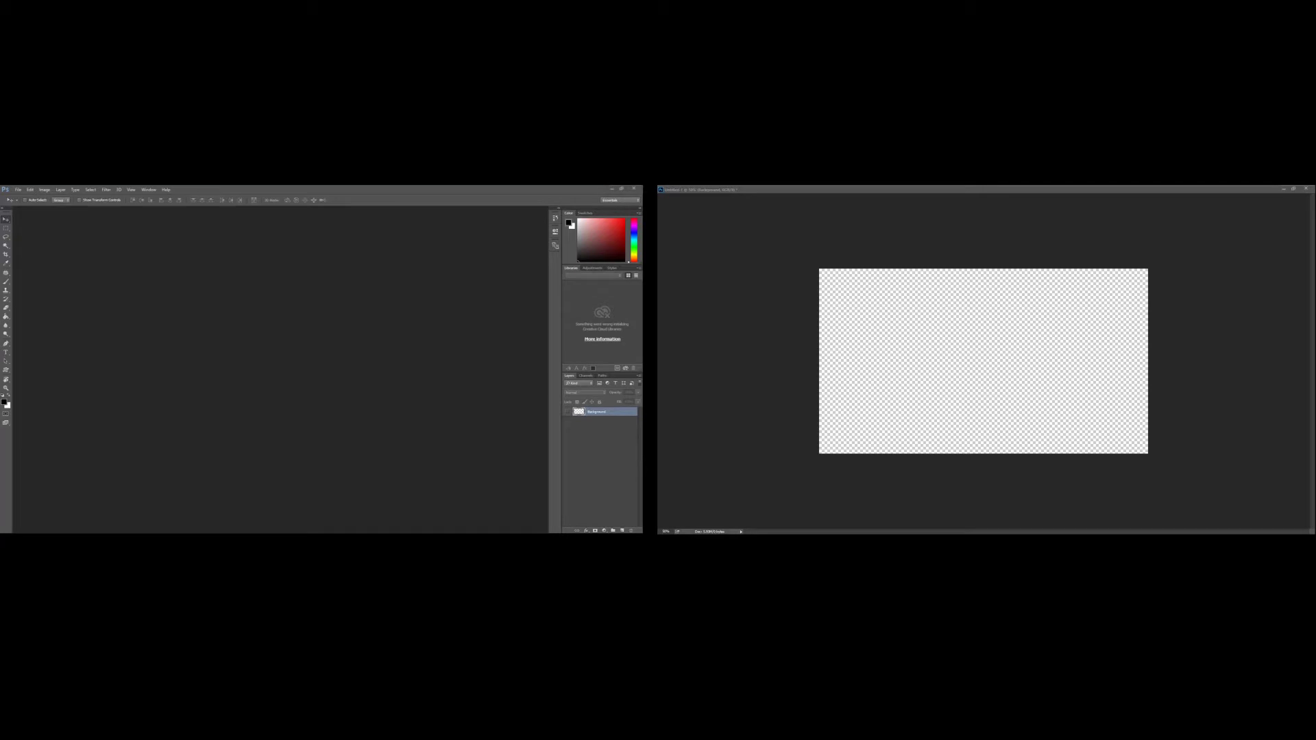
Fill the Background layer of the new canvas with black using the Paint Bucket
click(571, 447)
key(g)
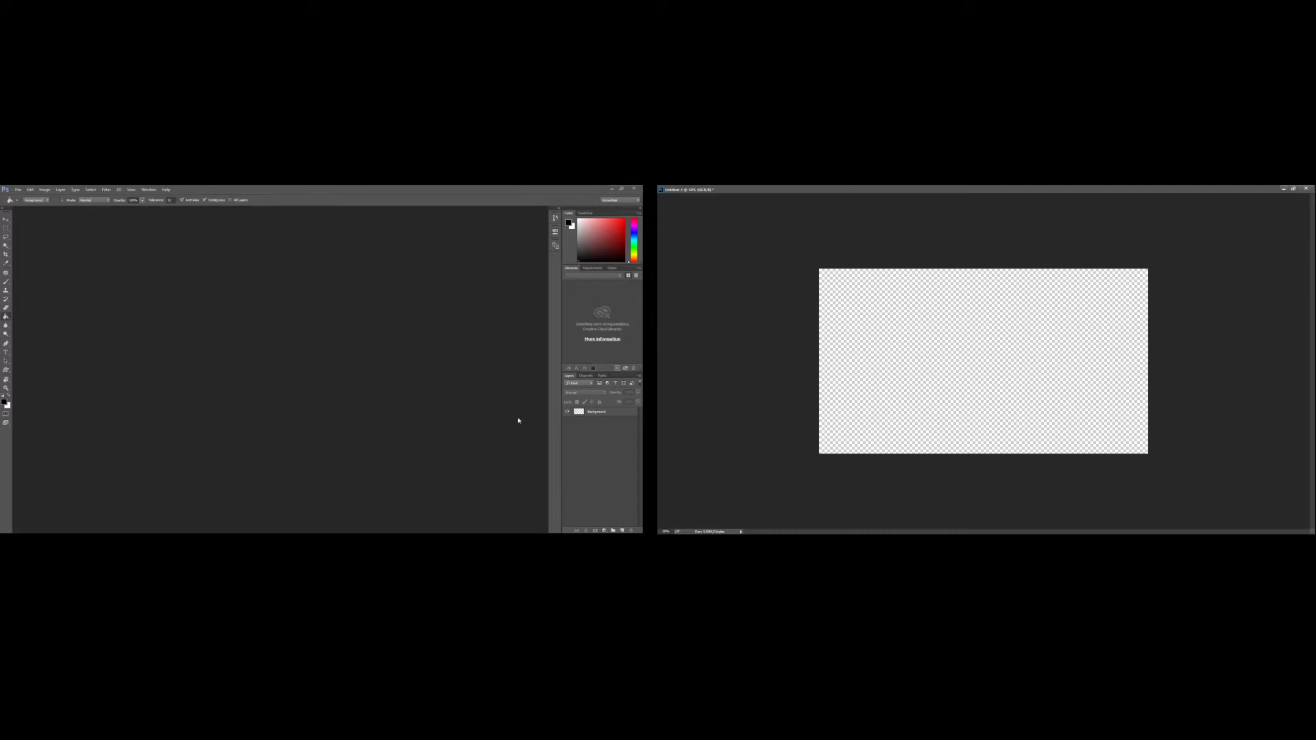
click(606, 413)
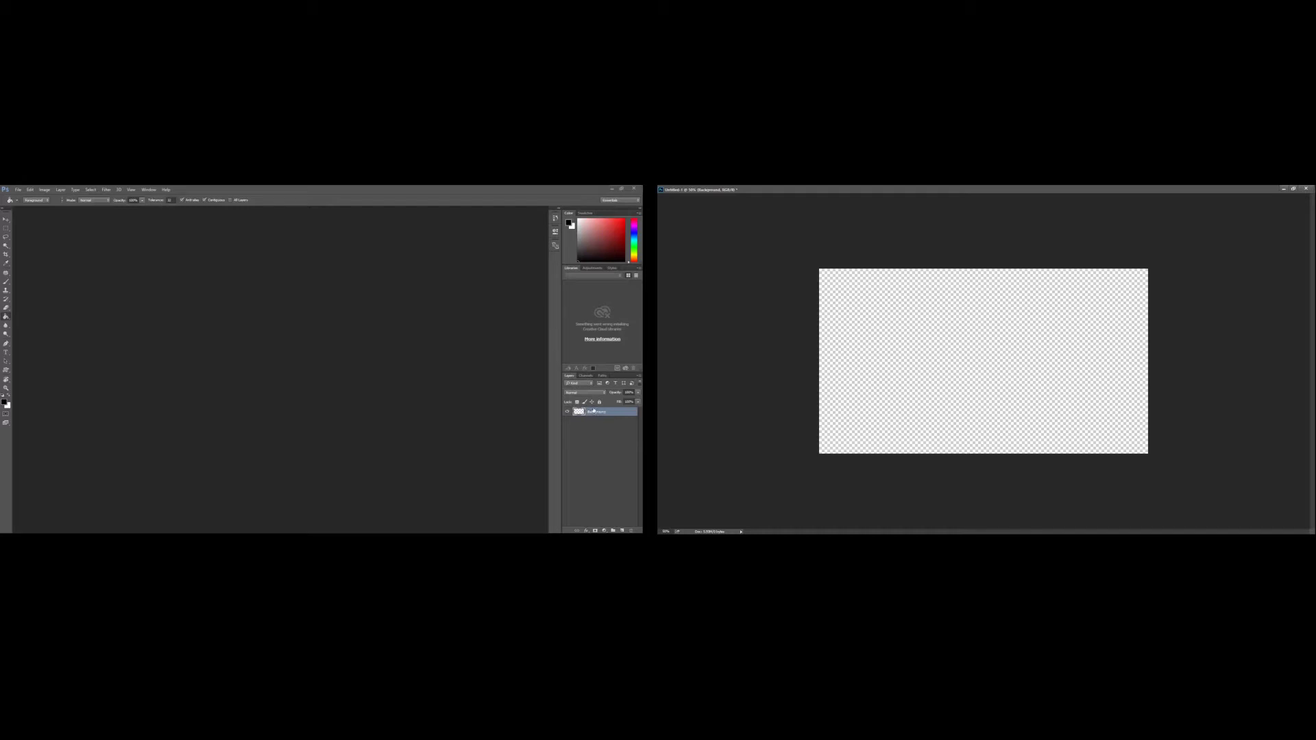
click(1112, 370)
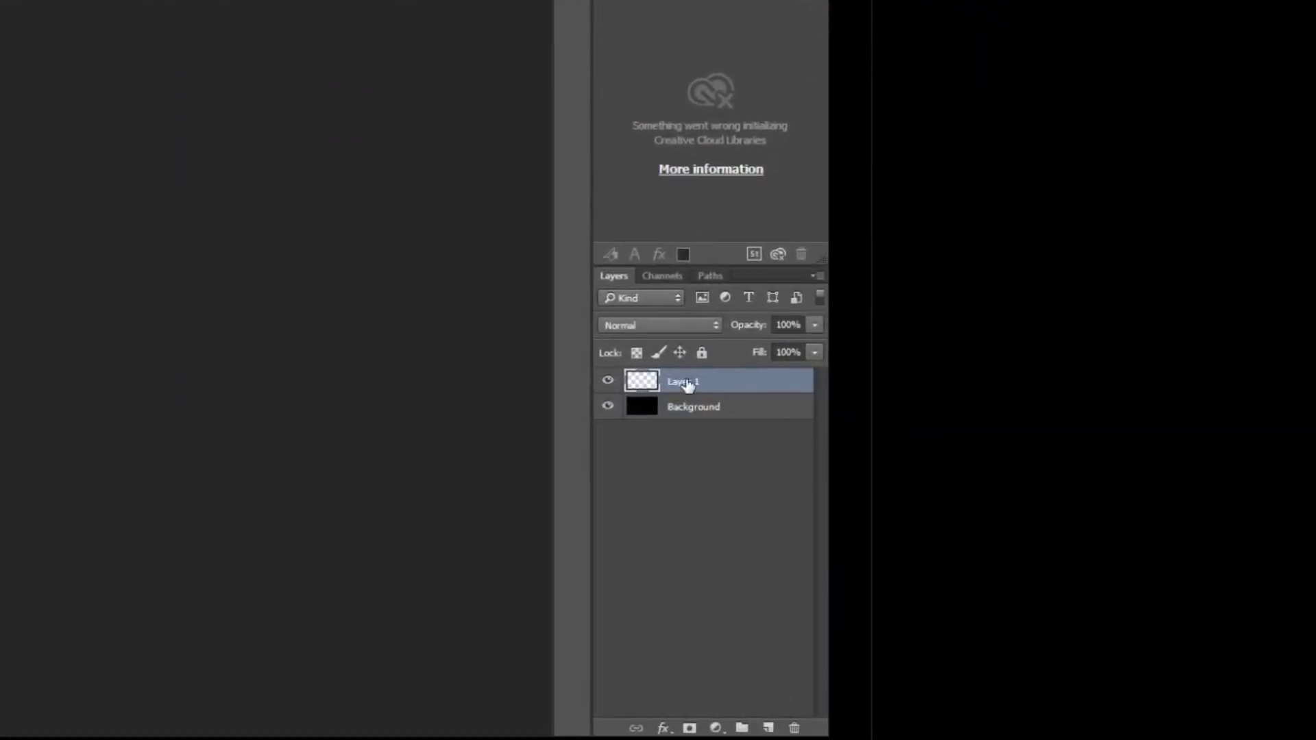
Rename Layer 1 to HouseFront, check the saved work path, and reselect HouseFront
double_click(685, 382)
text(HouseFront)
key(Return)
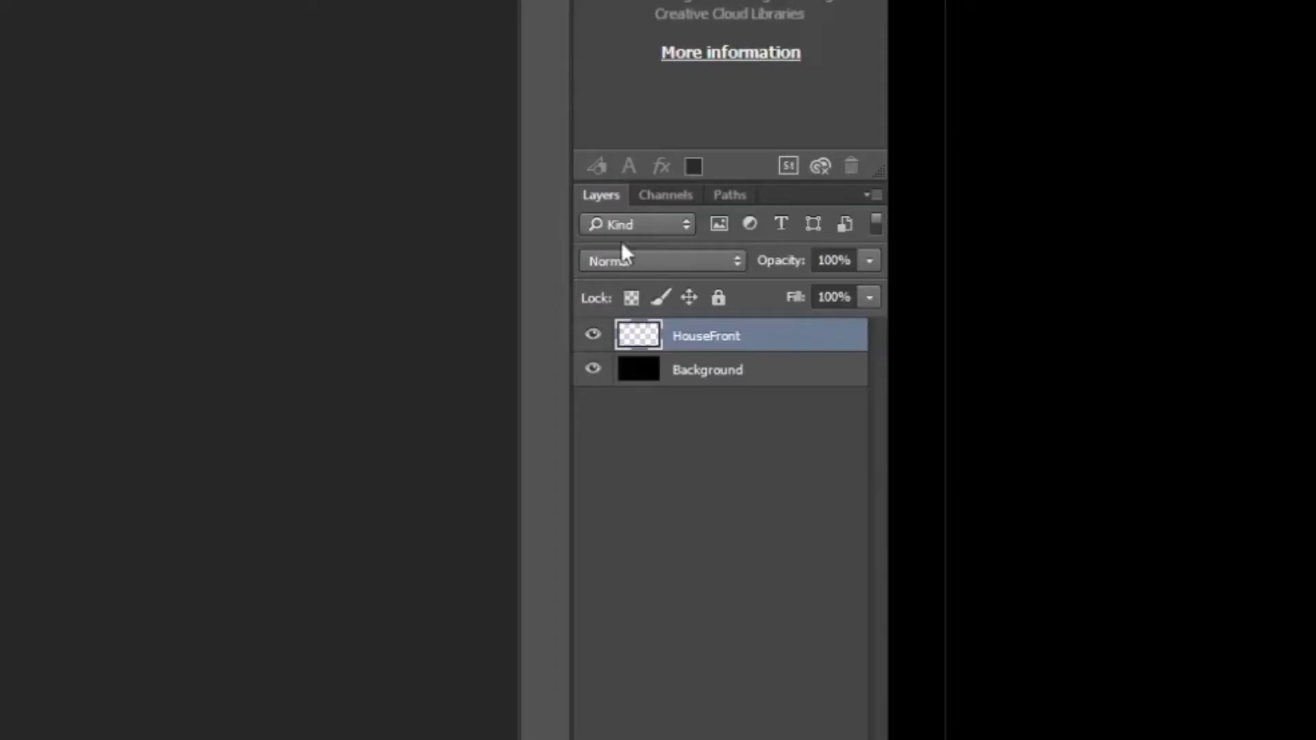
click(733, 194)
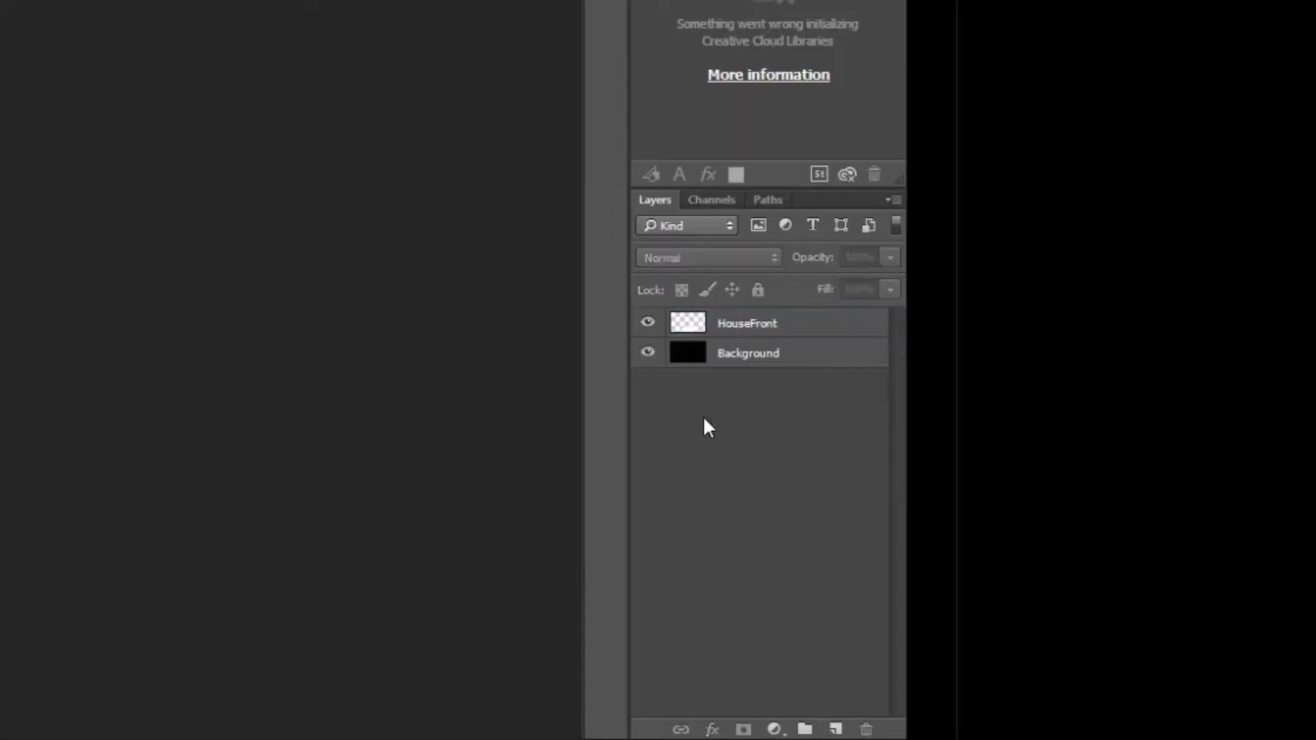
click(732, 325)
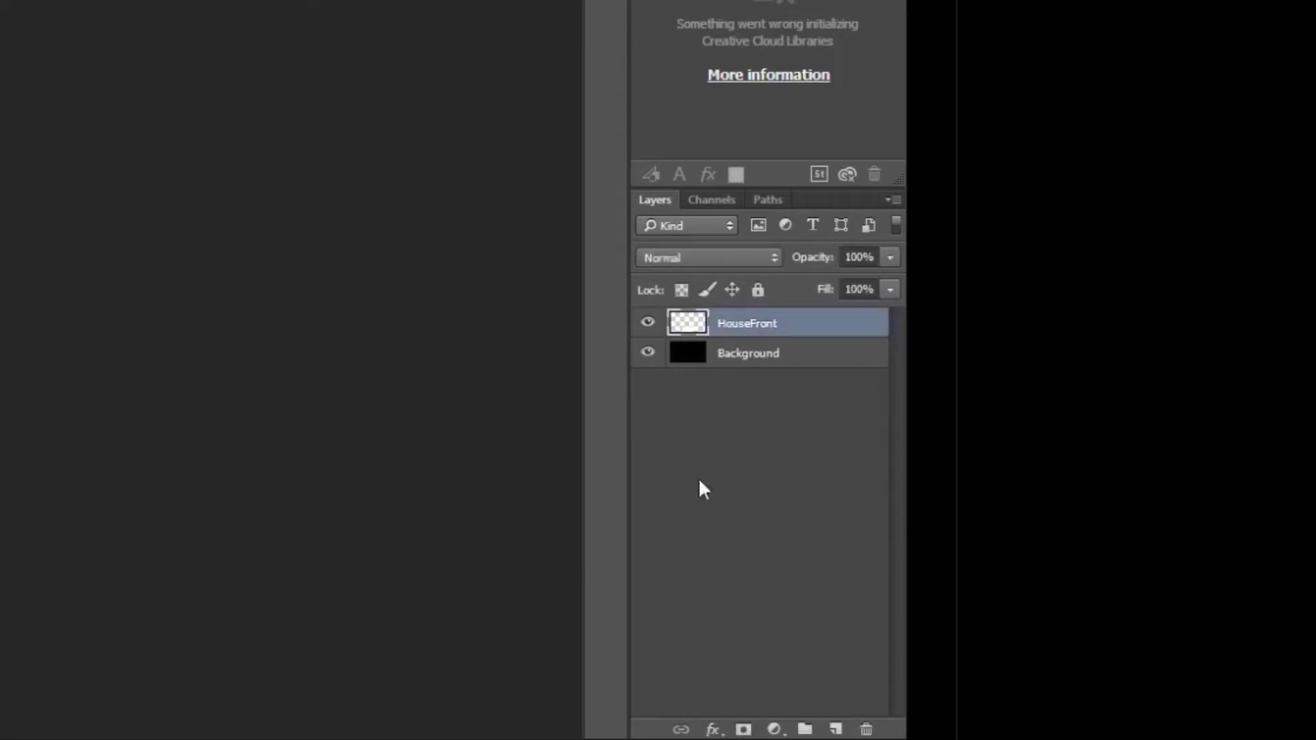
Add a layer mask from the work path to HouseFront, then hide the layer
click(743, 730)
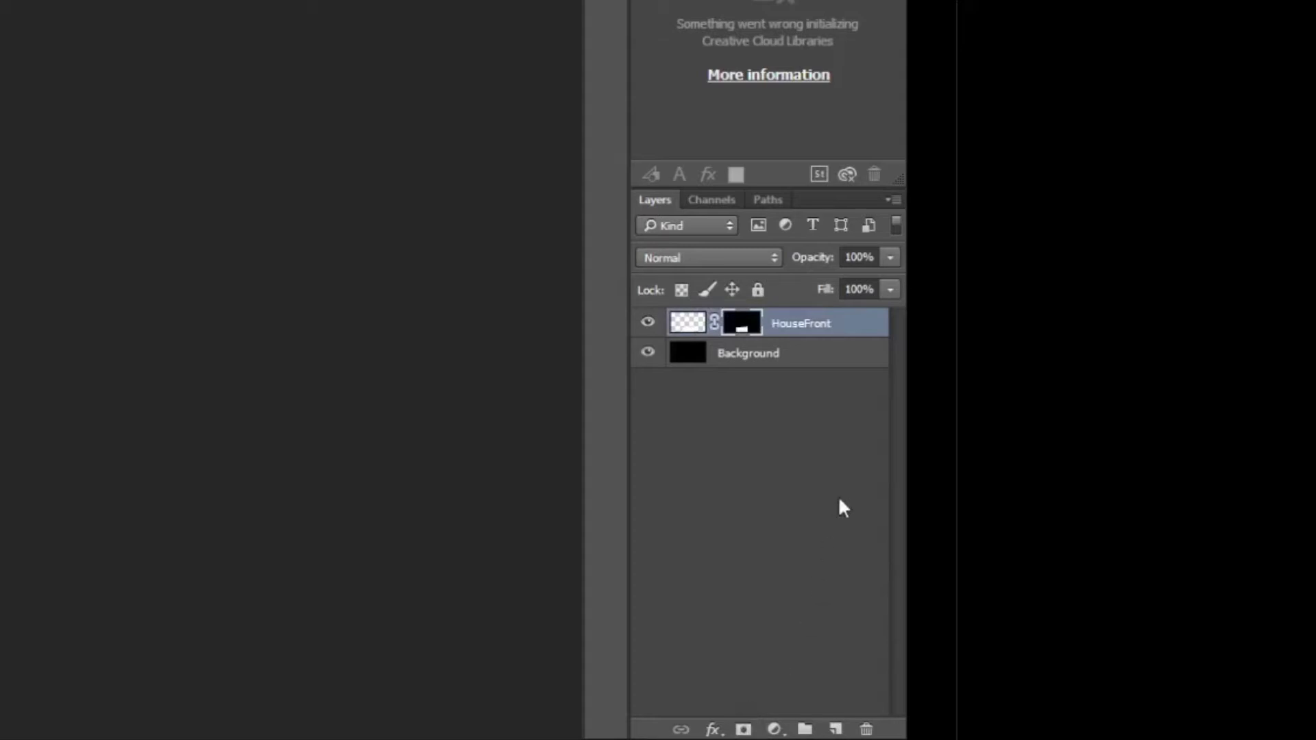
click(646, 325)
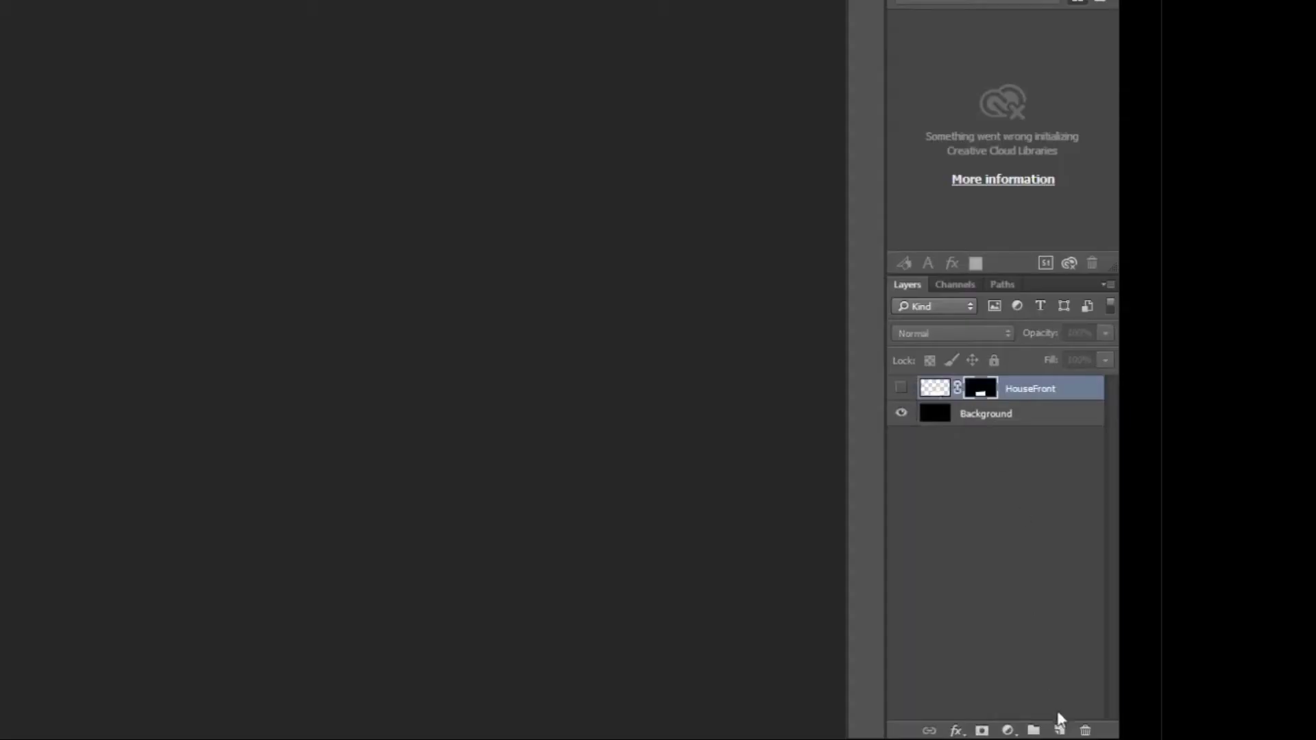
Create a new layer above HouseFront and name it Garage_Trim
click(1060, 729)
double_click(979, 389)
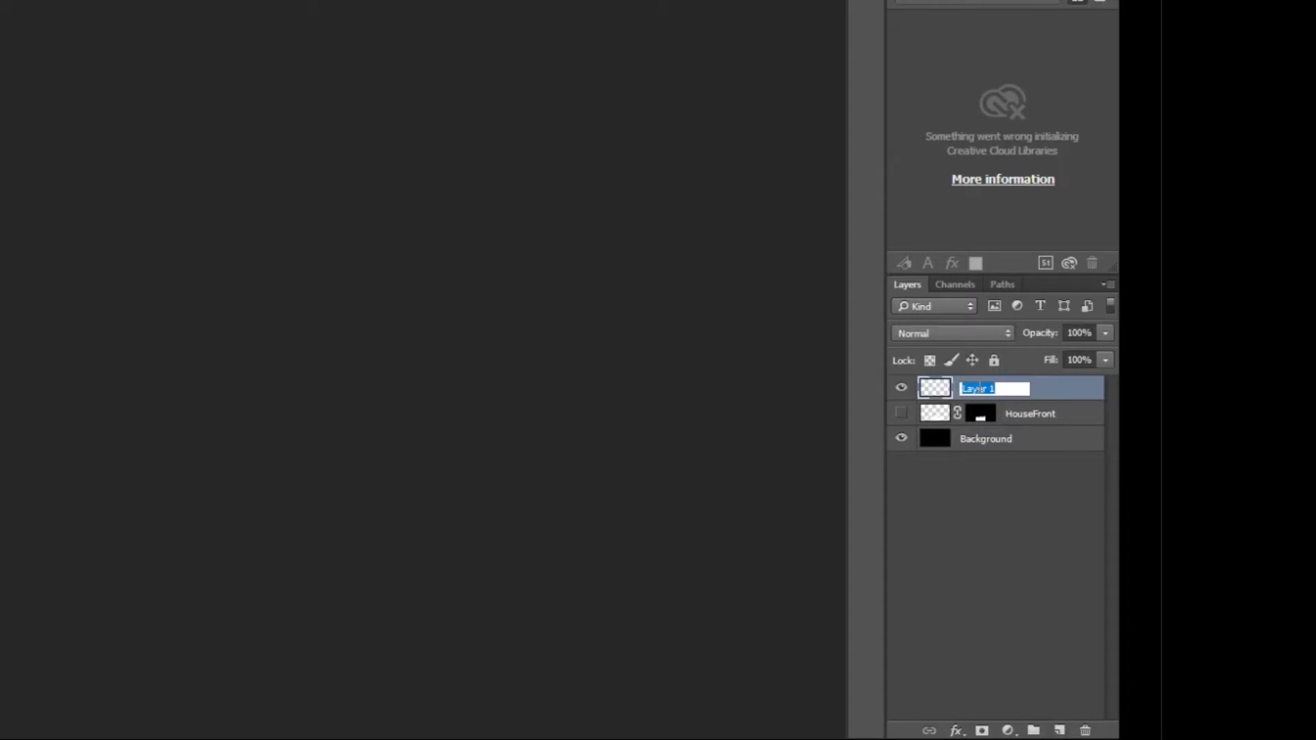
text(Garage_Trim)
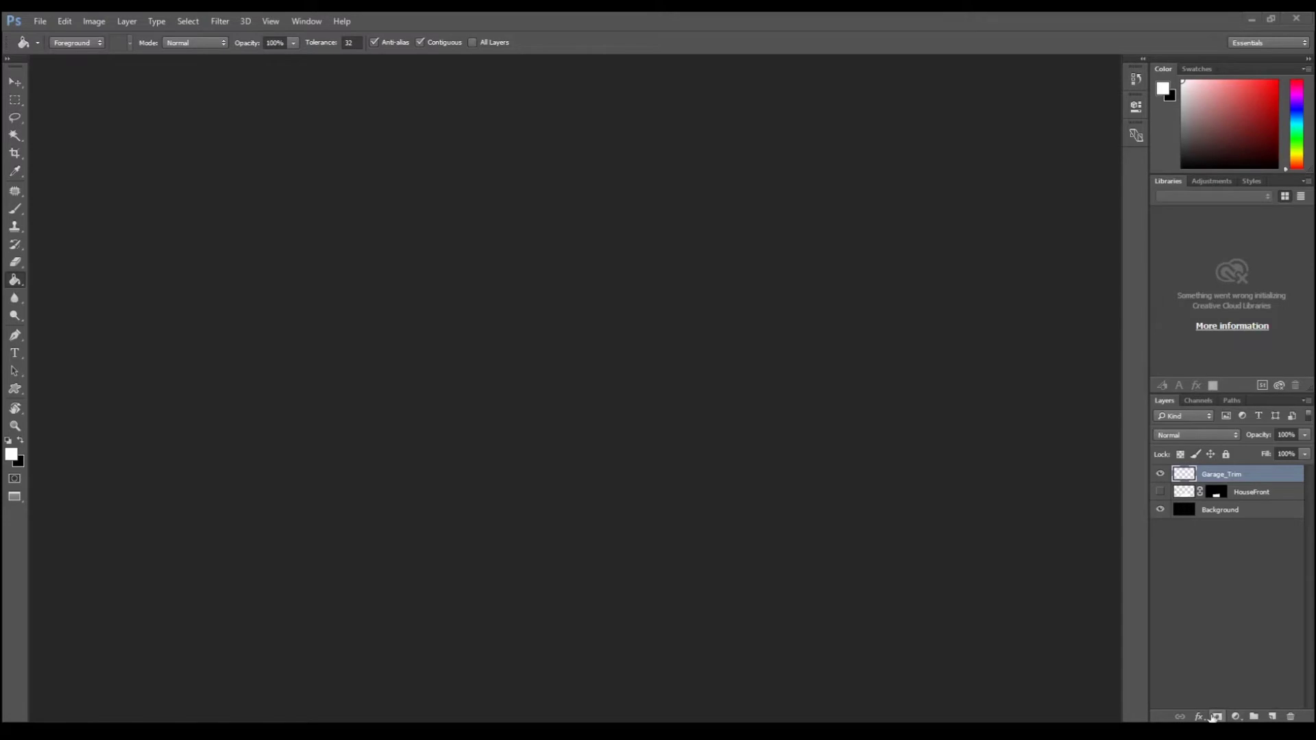
Add an all-black layer mask to Garage_Trim
alt+click(1217, 716)
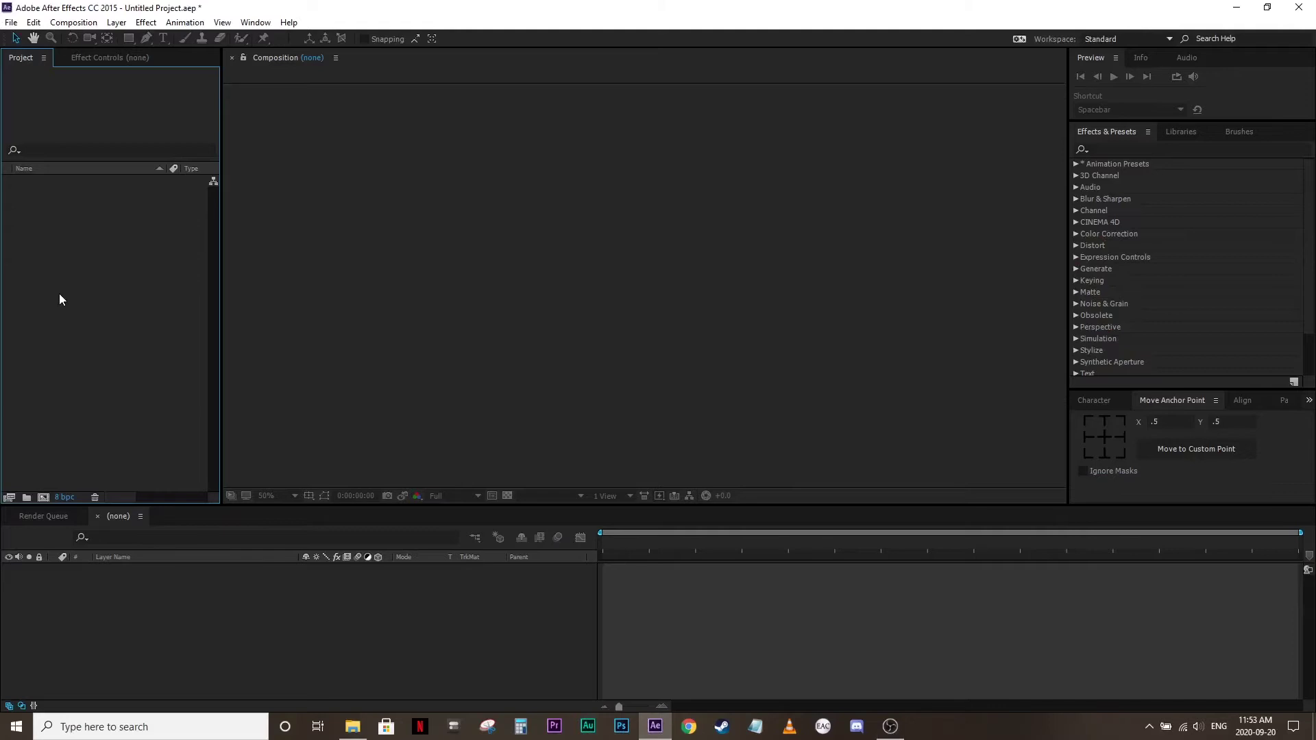
Import House_Masks.psd into the project as a composition
double_click(59, 300)
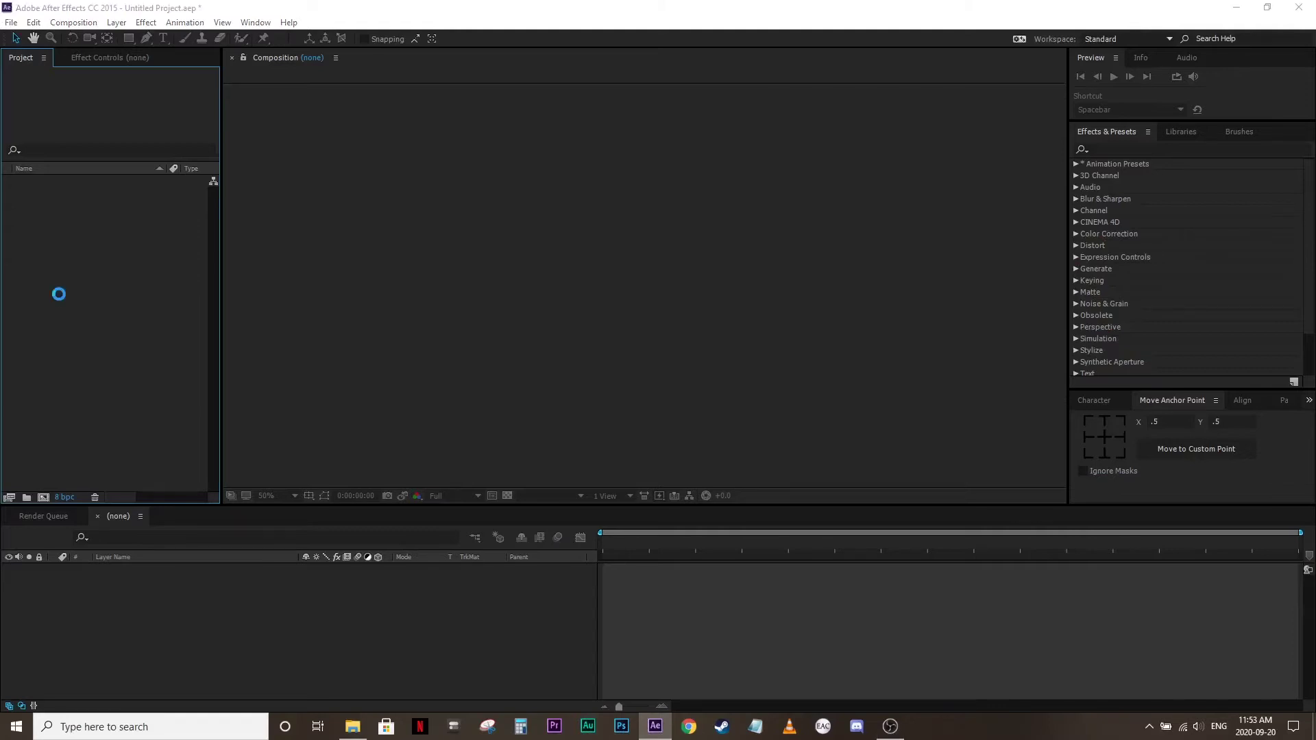
double_click(203, 143)
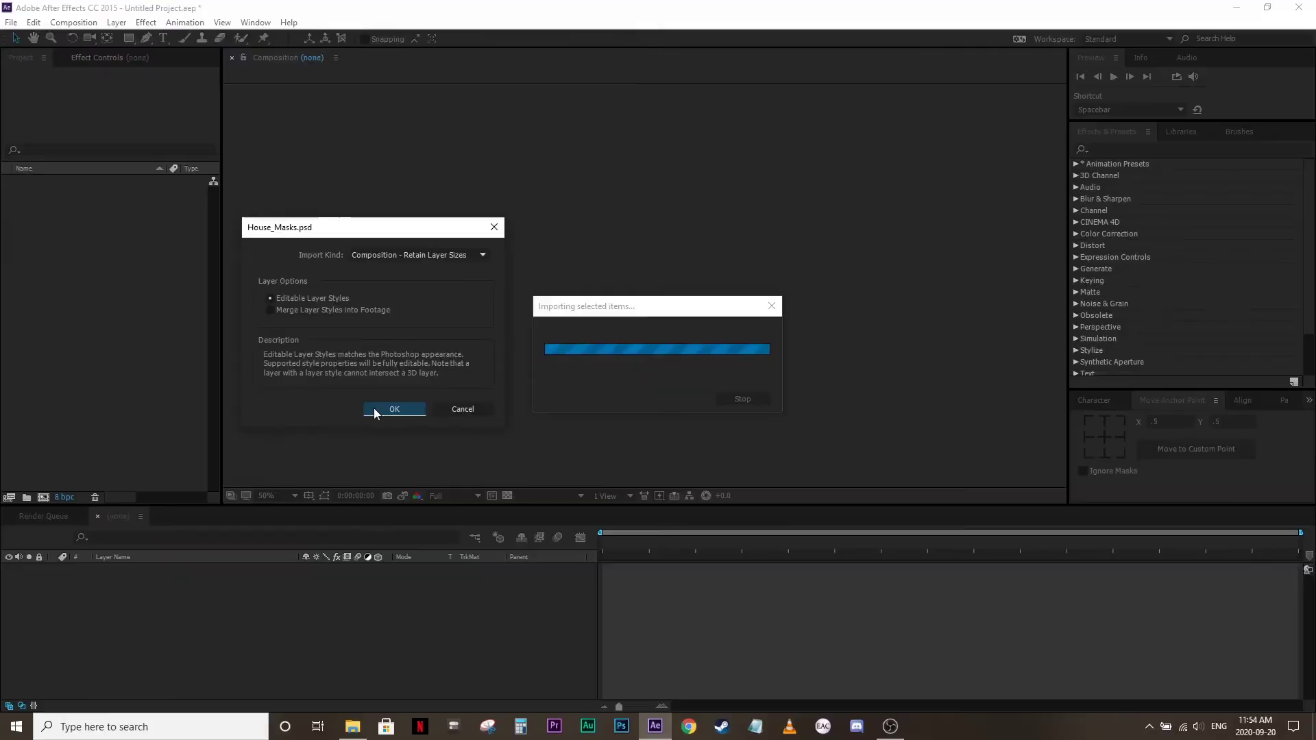
click(545, 447)
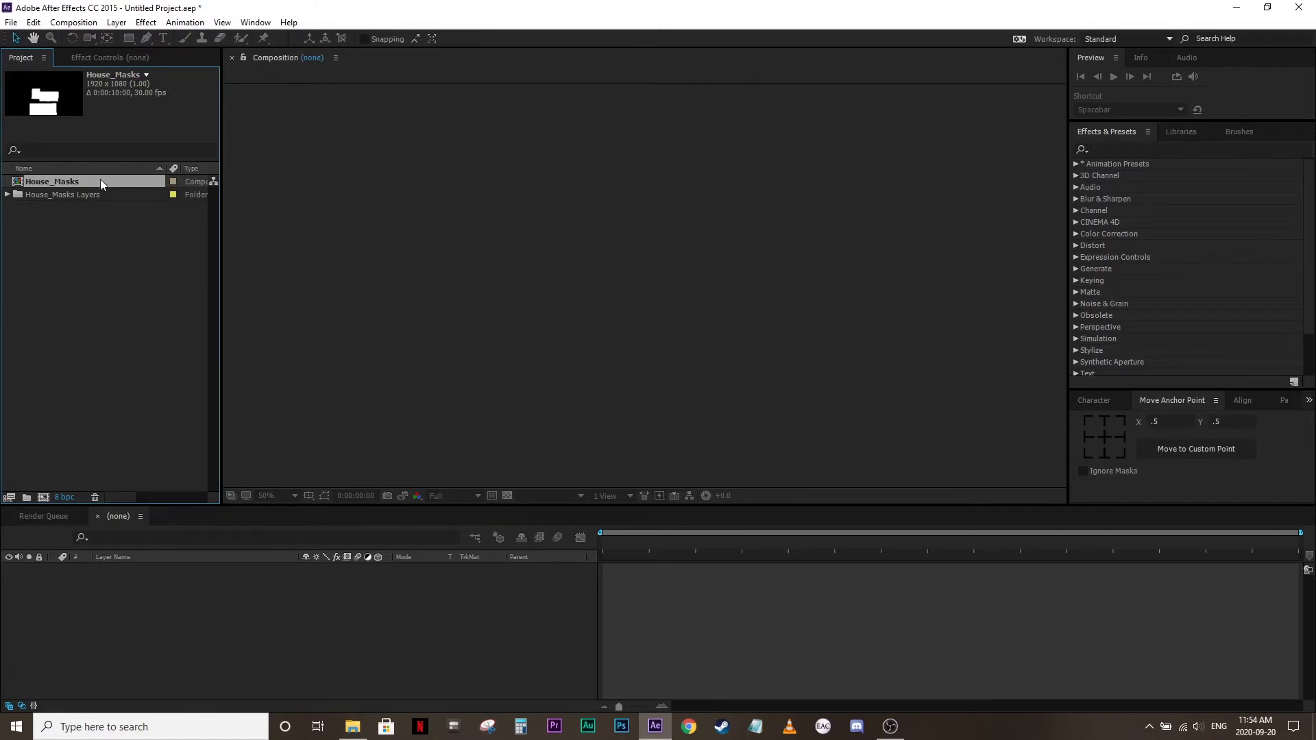
Duplicate the comp, rename the copy House_Masks_MASTER, and open House_Masks
key(ctrl+d)
right_click(80, 194)
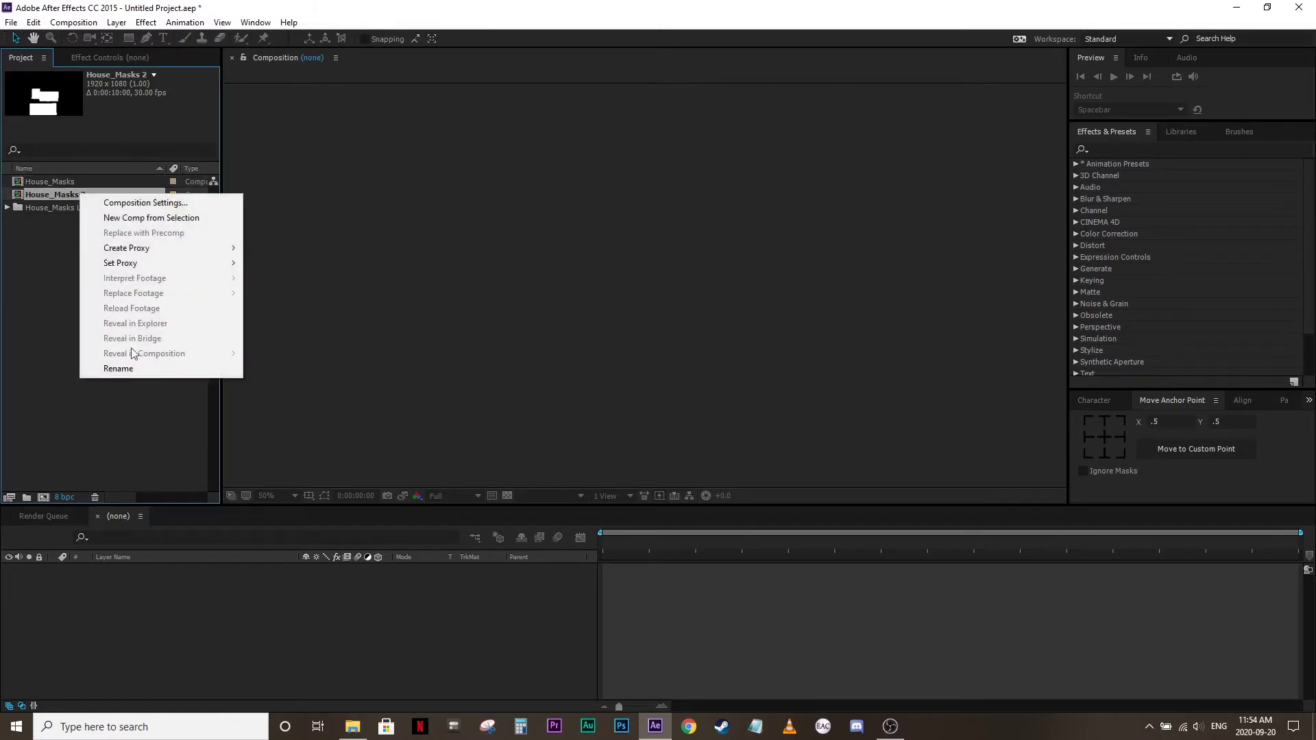
click(133, 366)
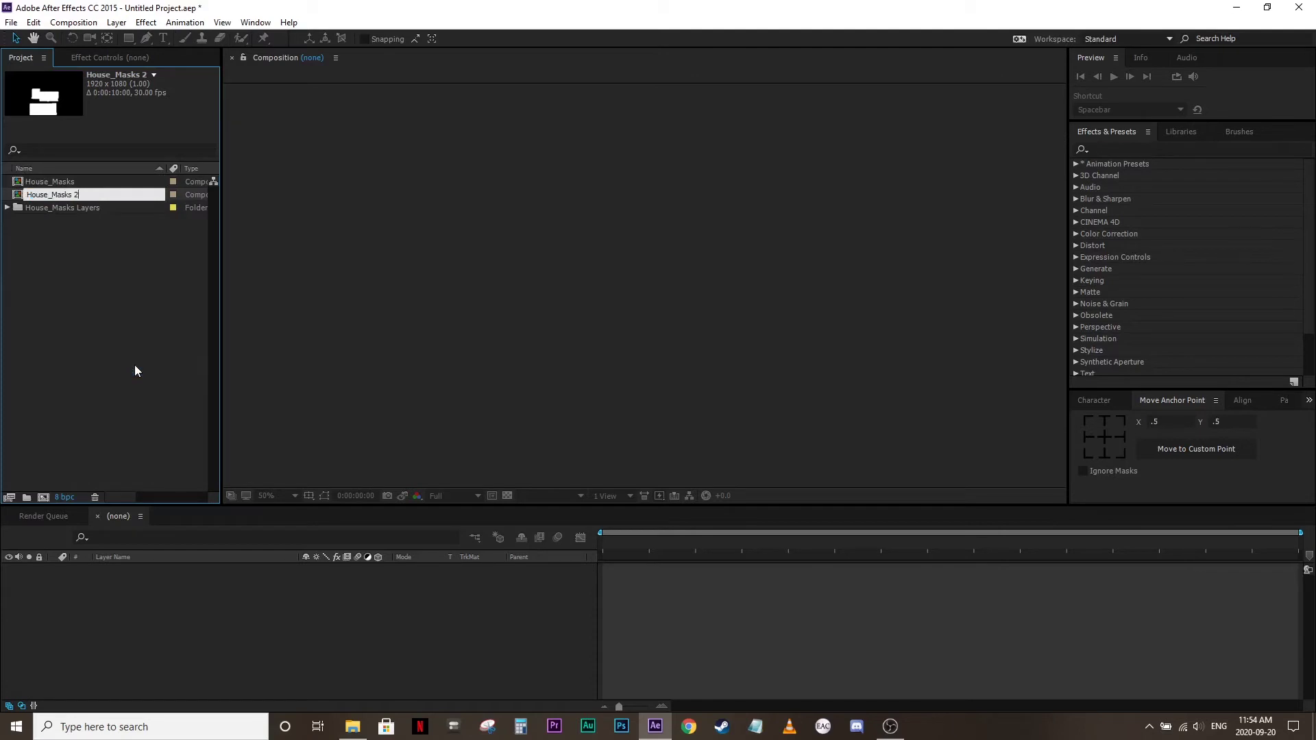
key(BackSpace)
text(_MASTER)
key(Return)
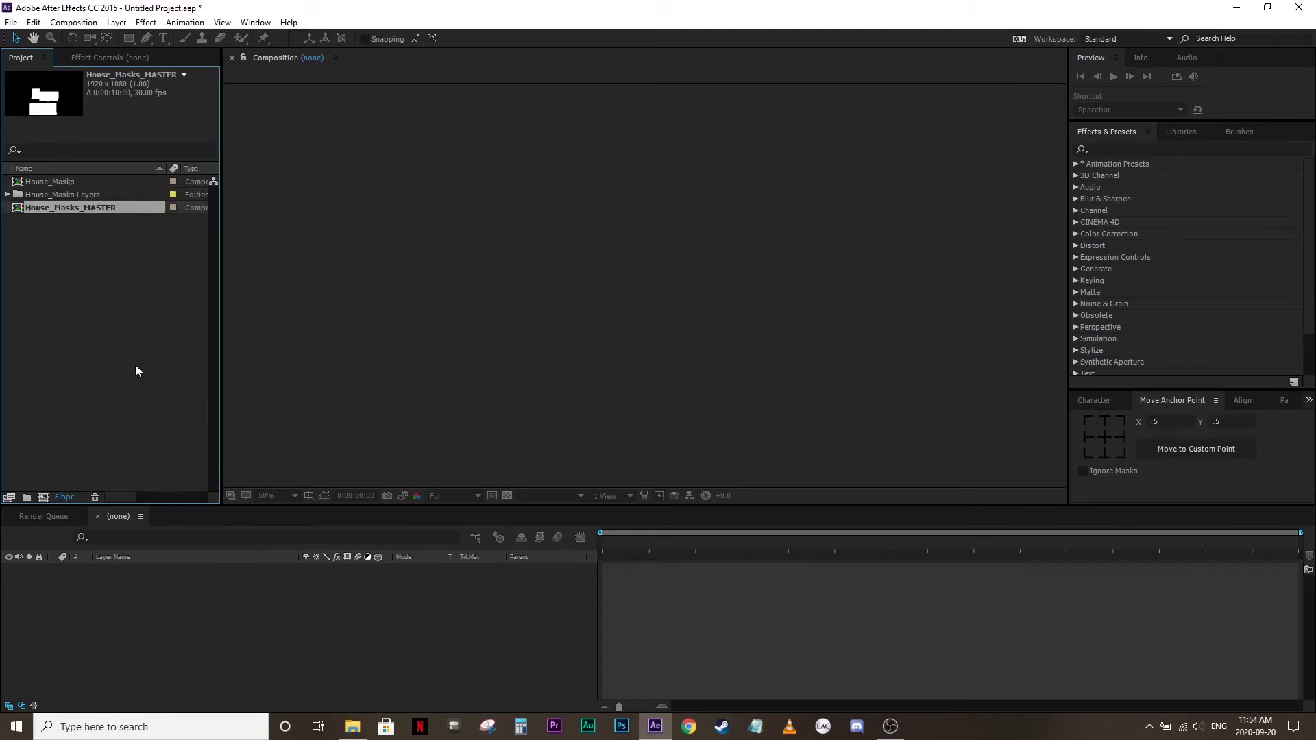
double_click(21, 185)
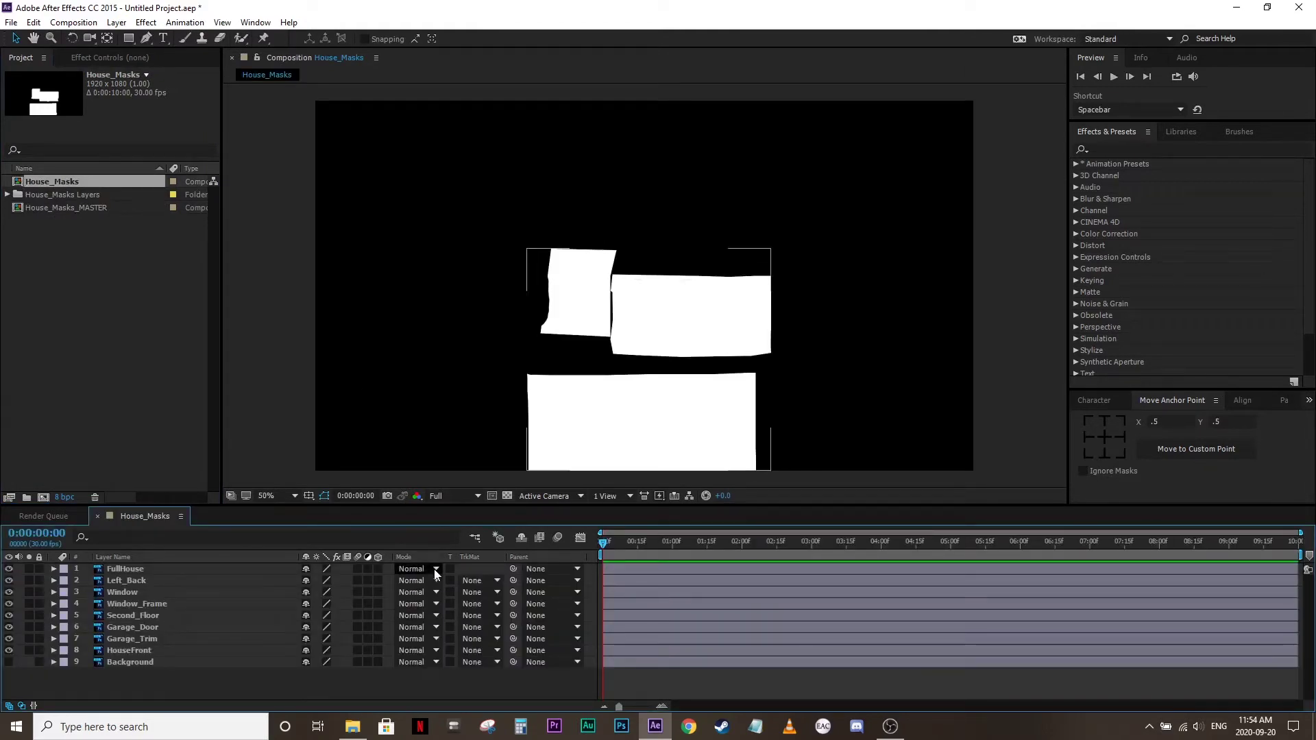
Set FullHouse to Stencil Alpha, lock it, and delete the Background layer
click(435, 568)
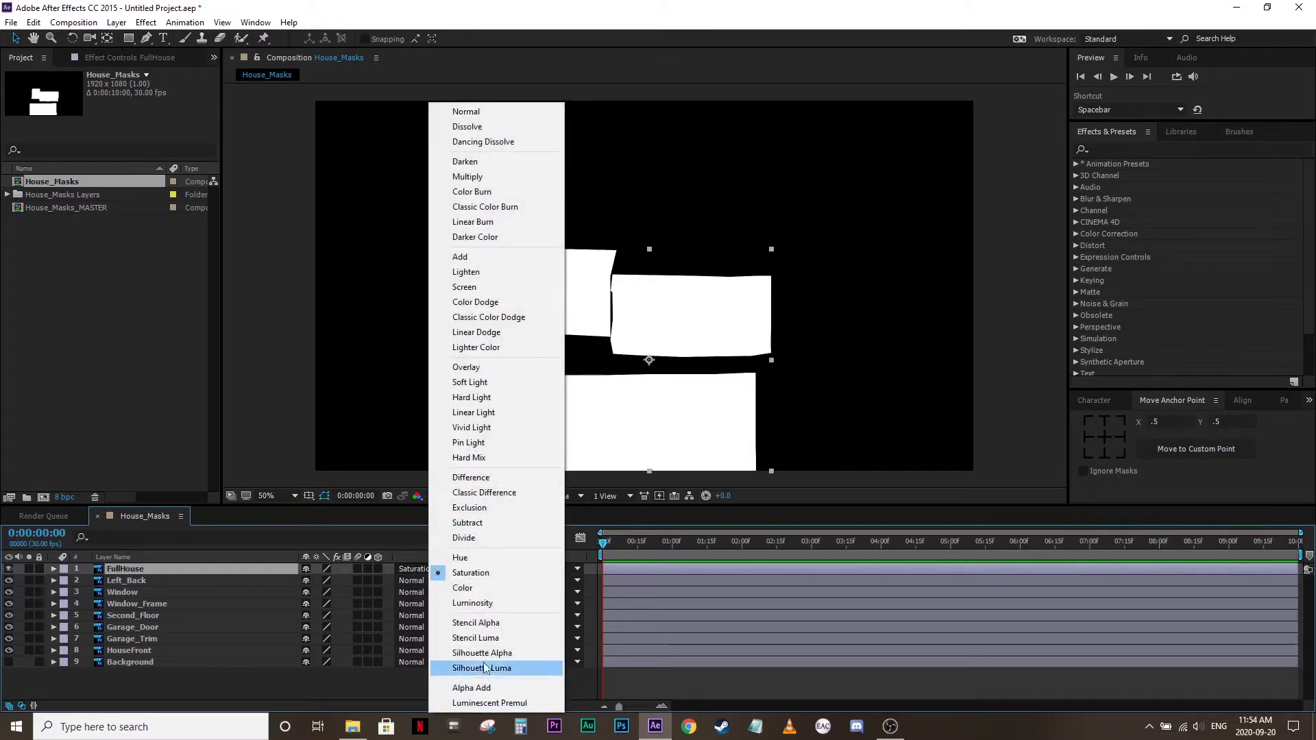
click(480, 622)
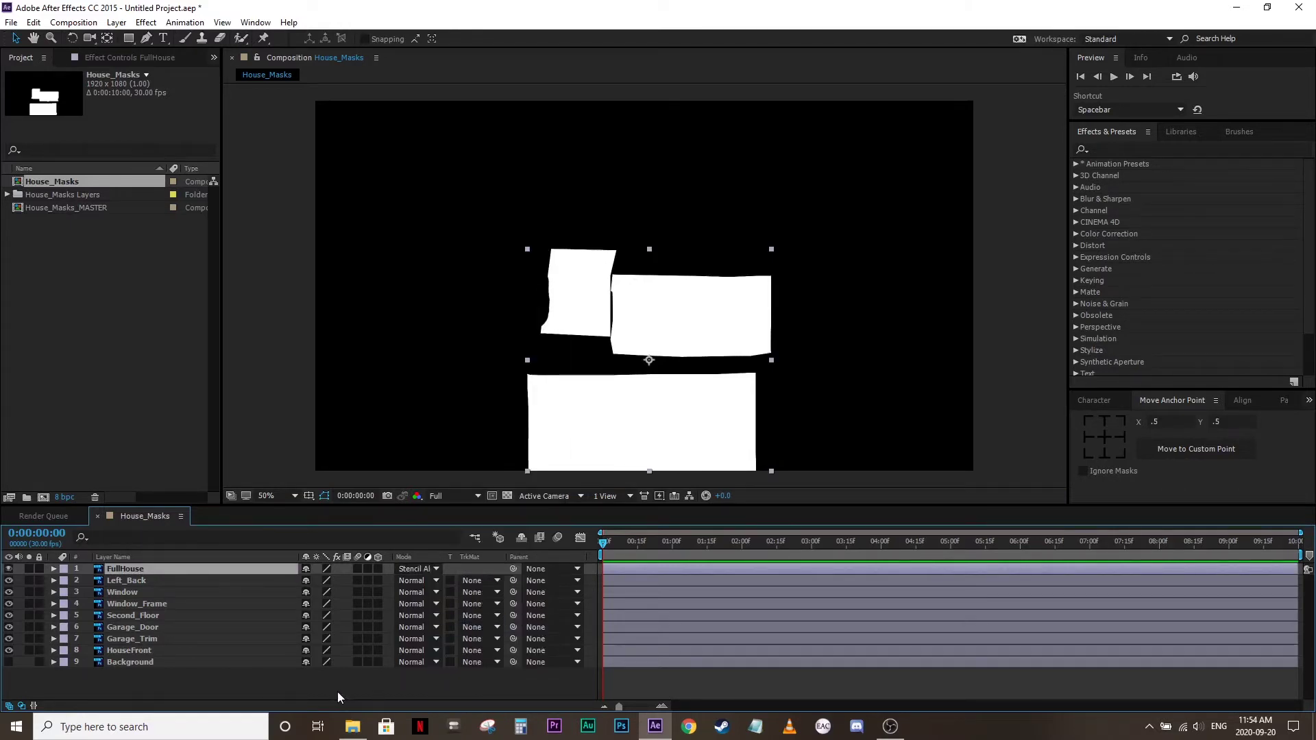
click(39, 569)
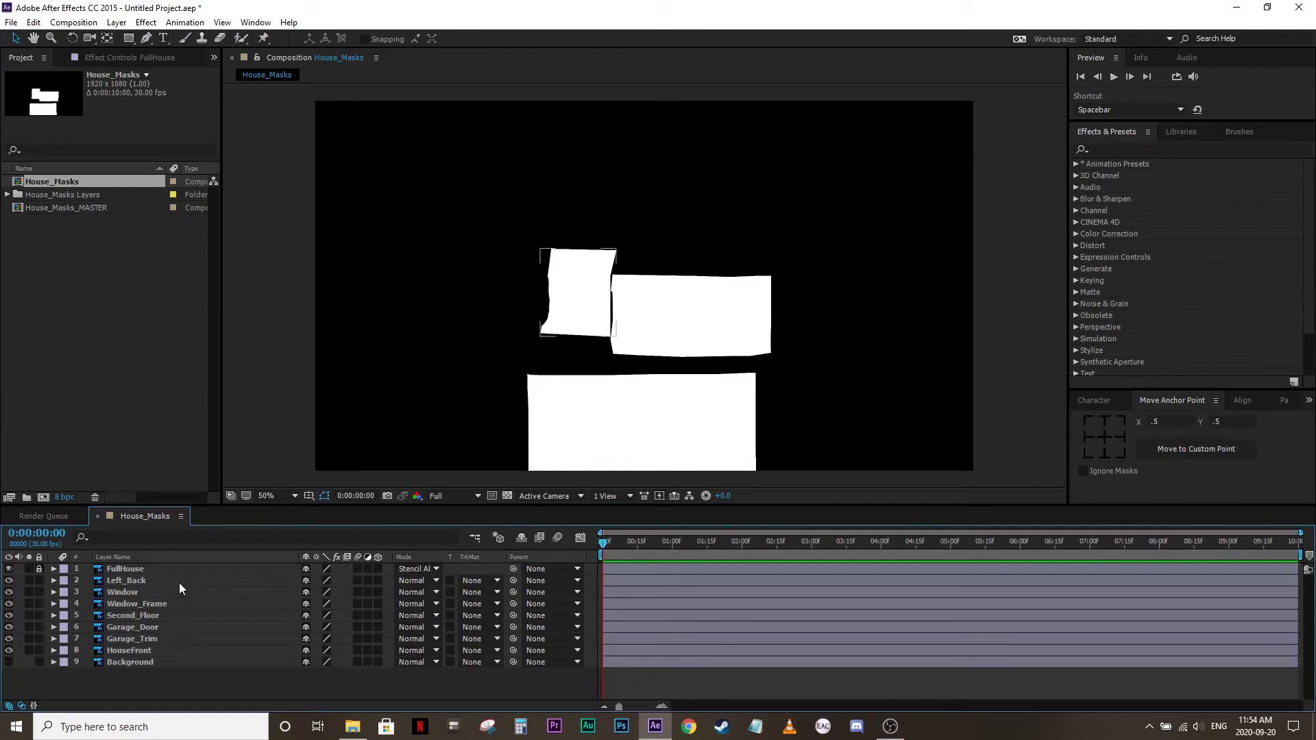
click(168, 675)
click(175, 663)
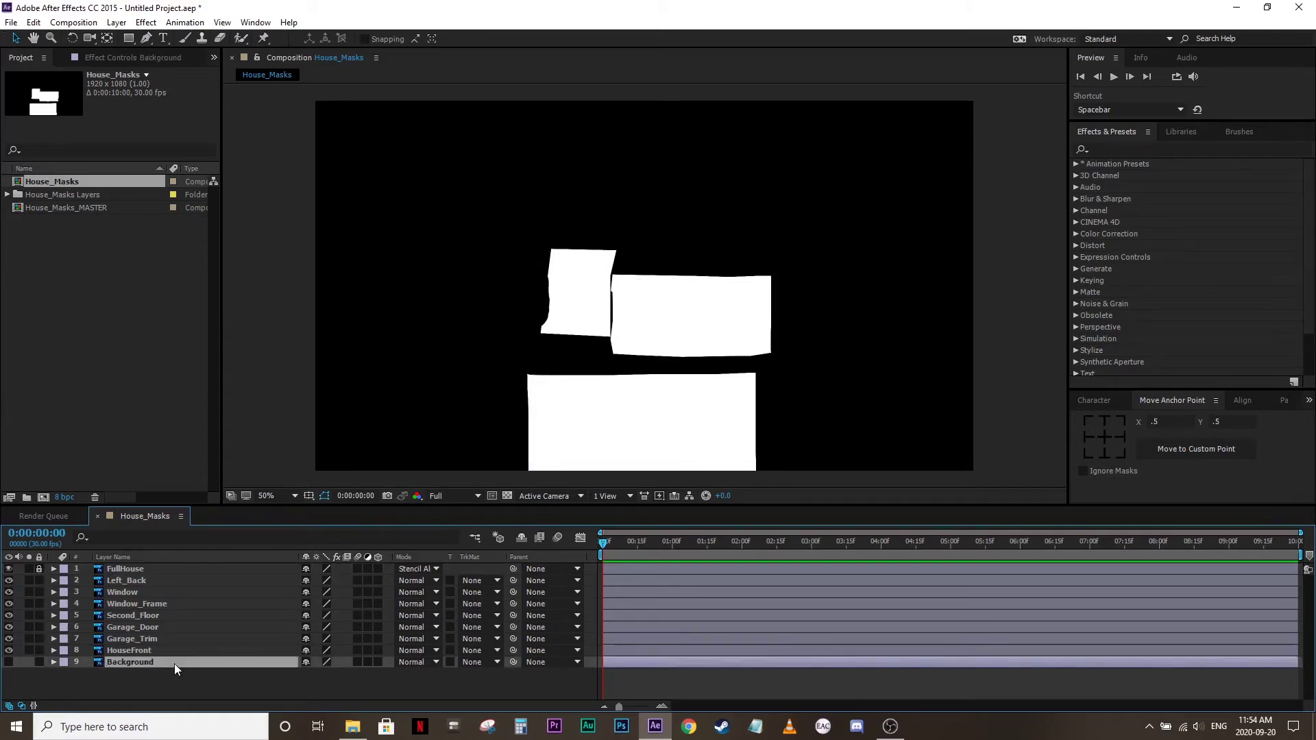
key(Delete)
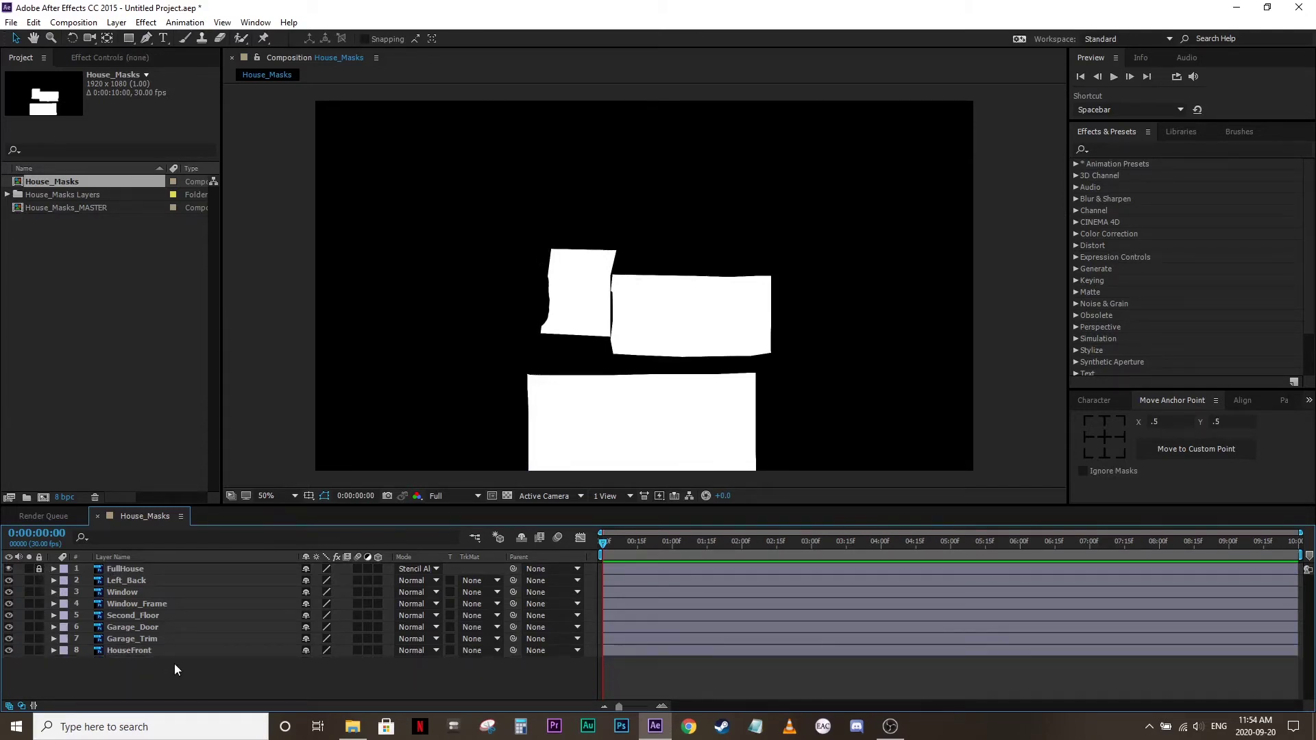
Hide layers 2–8, turn each house-part layer back on, and bring up file import
drag(9, 581, 9, 651)
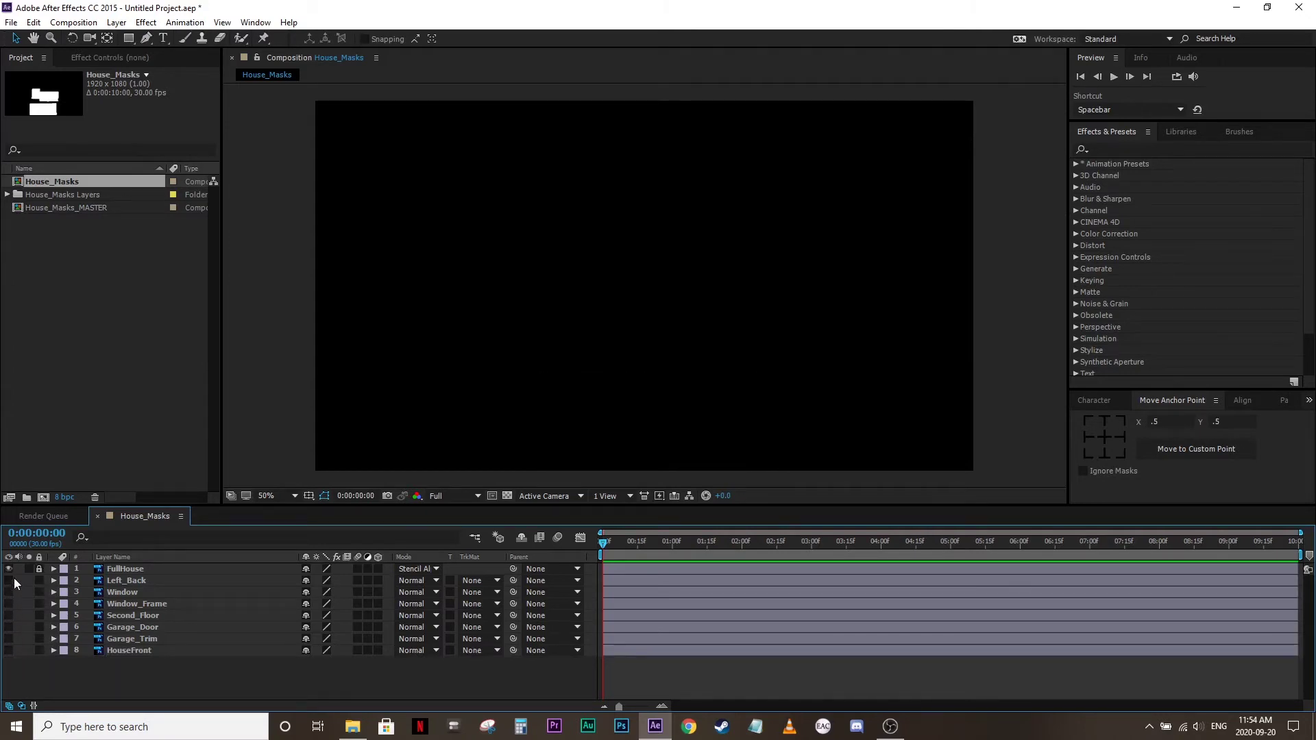
click(9, 638)
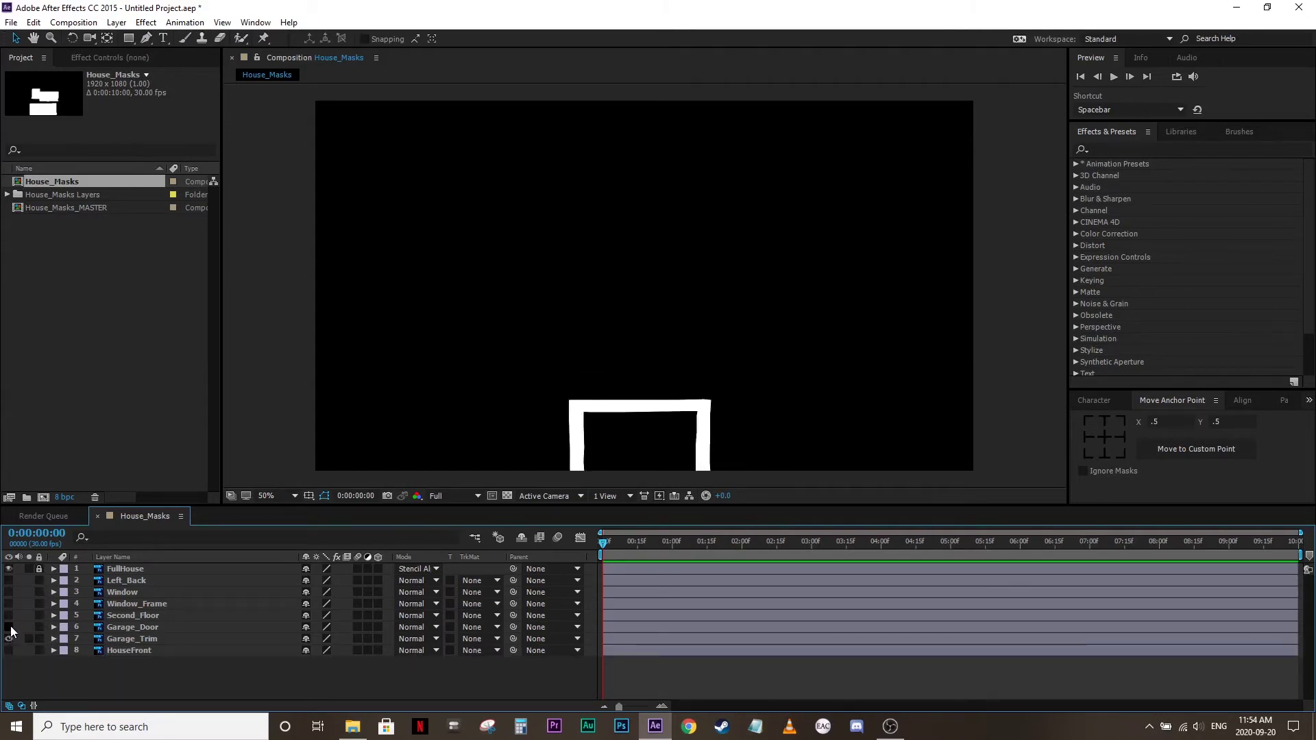
click(9, 627)
click(9, 604)
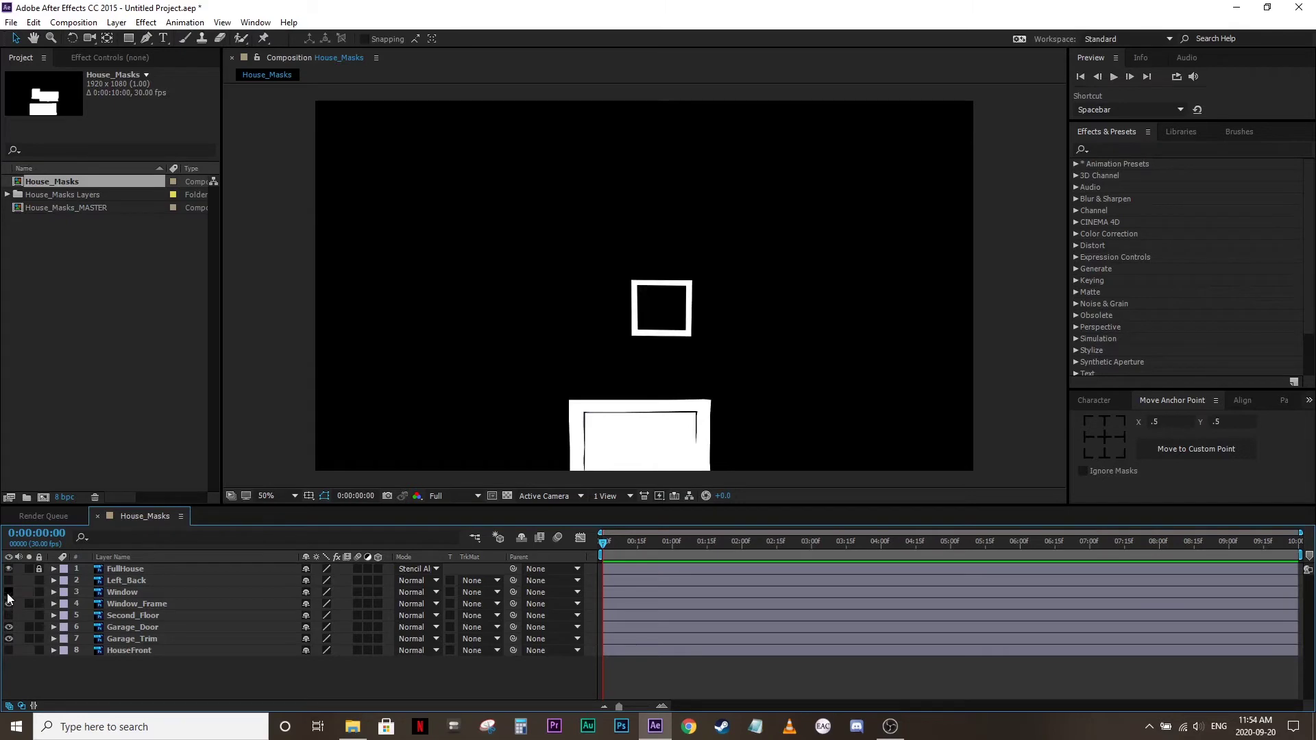
click(9, 592)
click(9, 580)
click(9, 615)
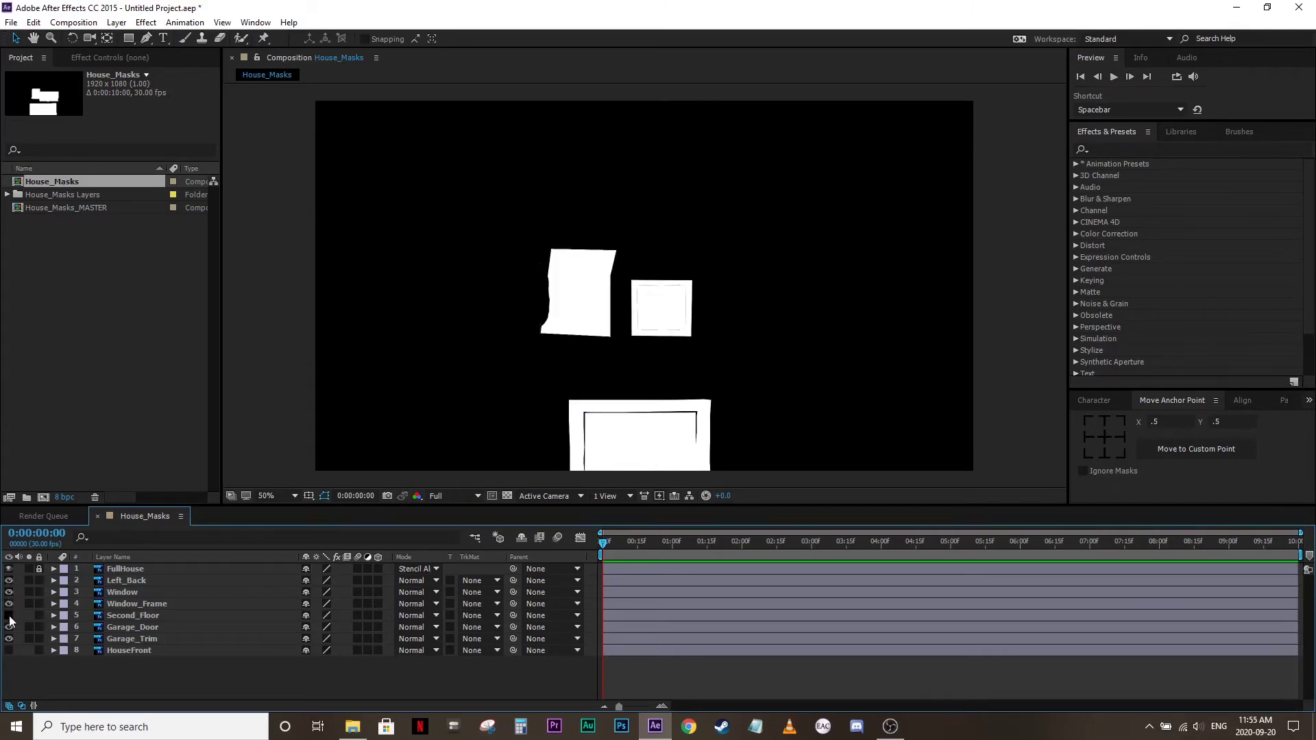
click(11, 649)
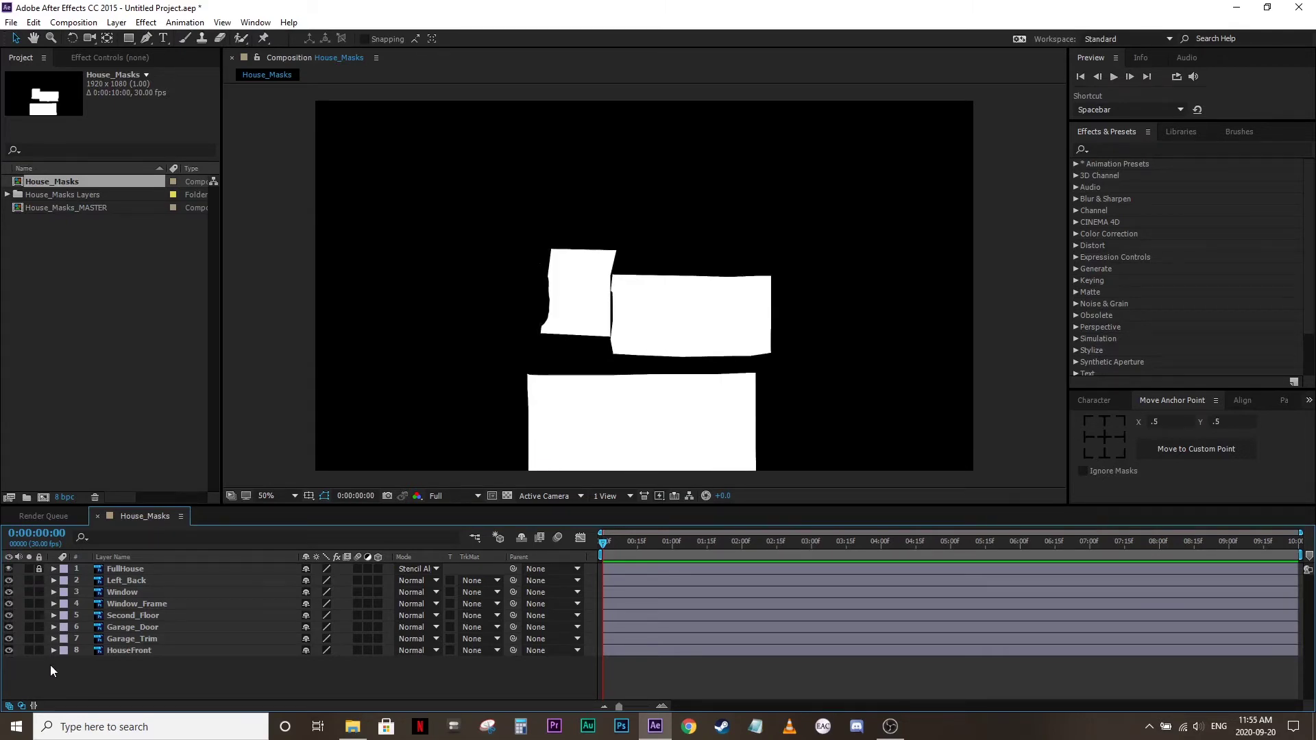
double_click(67, 393)
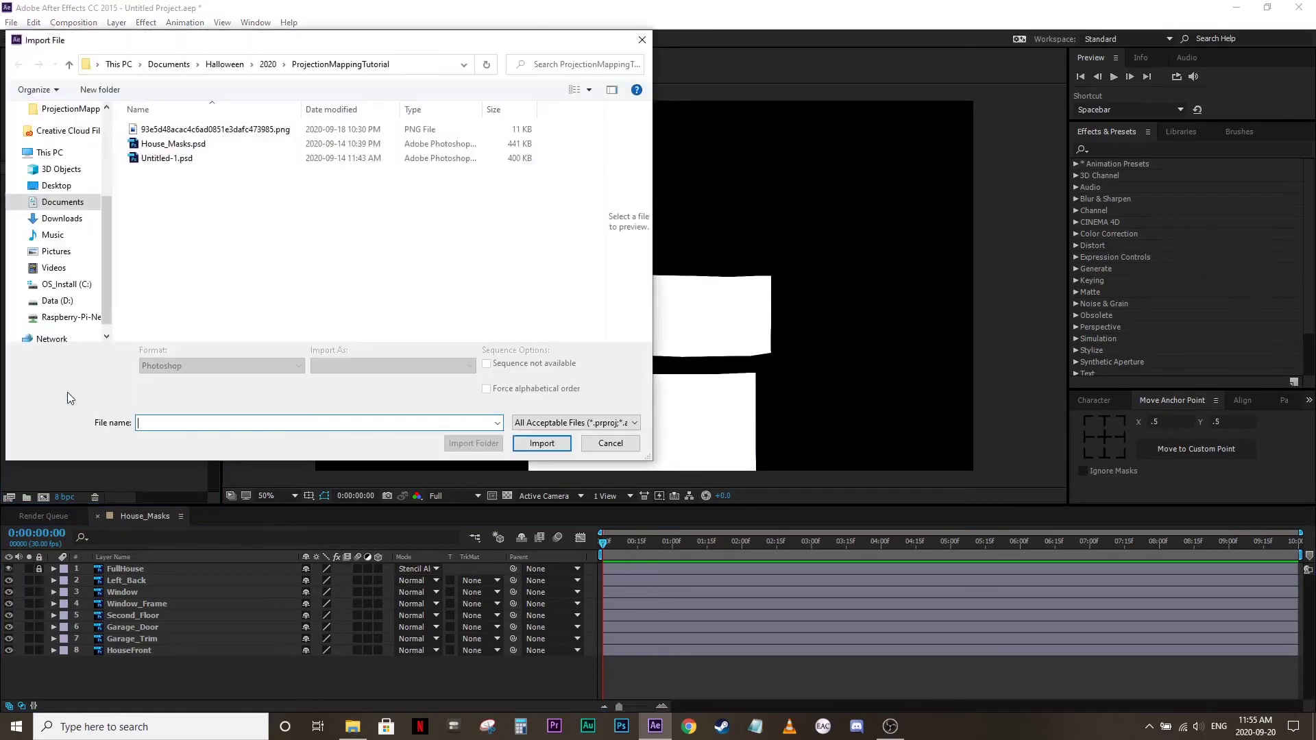
Import the colour-bar PNG into House_Masks as the top layer, shifted up and right
double_click(287, 130)
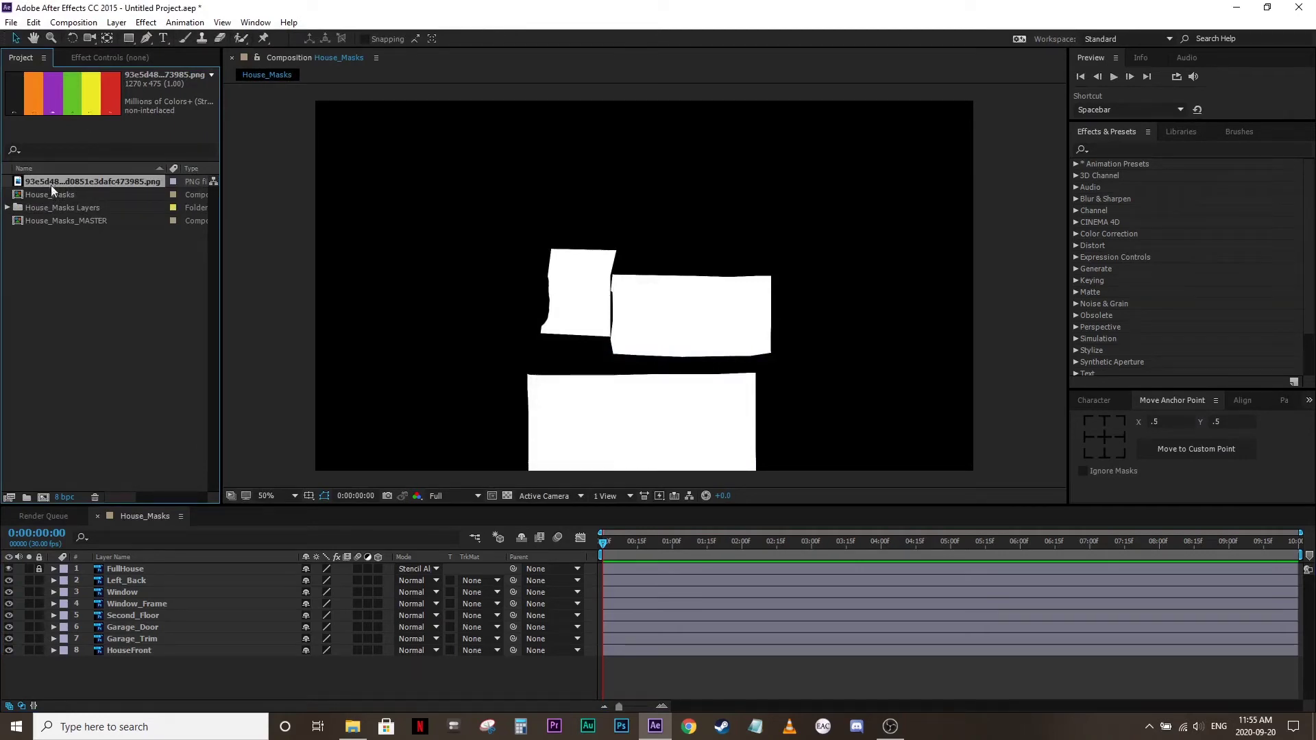
drag(51, 185, 138, 576)
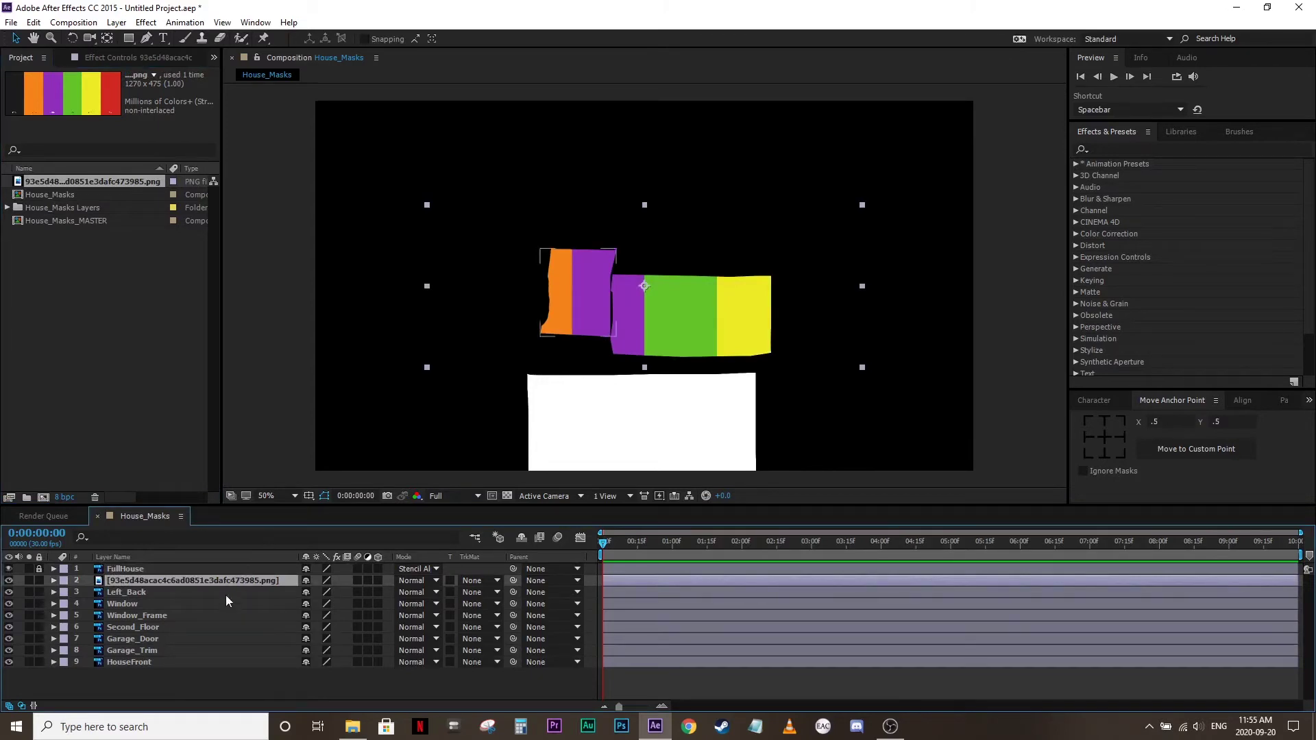
drag(232, 582, 234, 565)
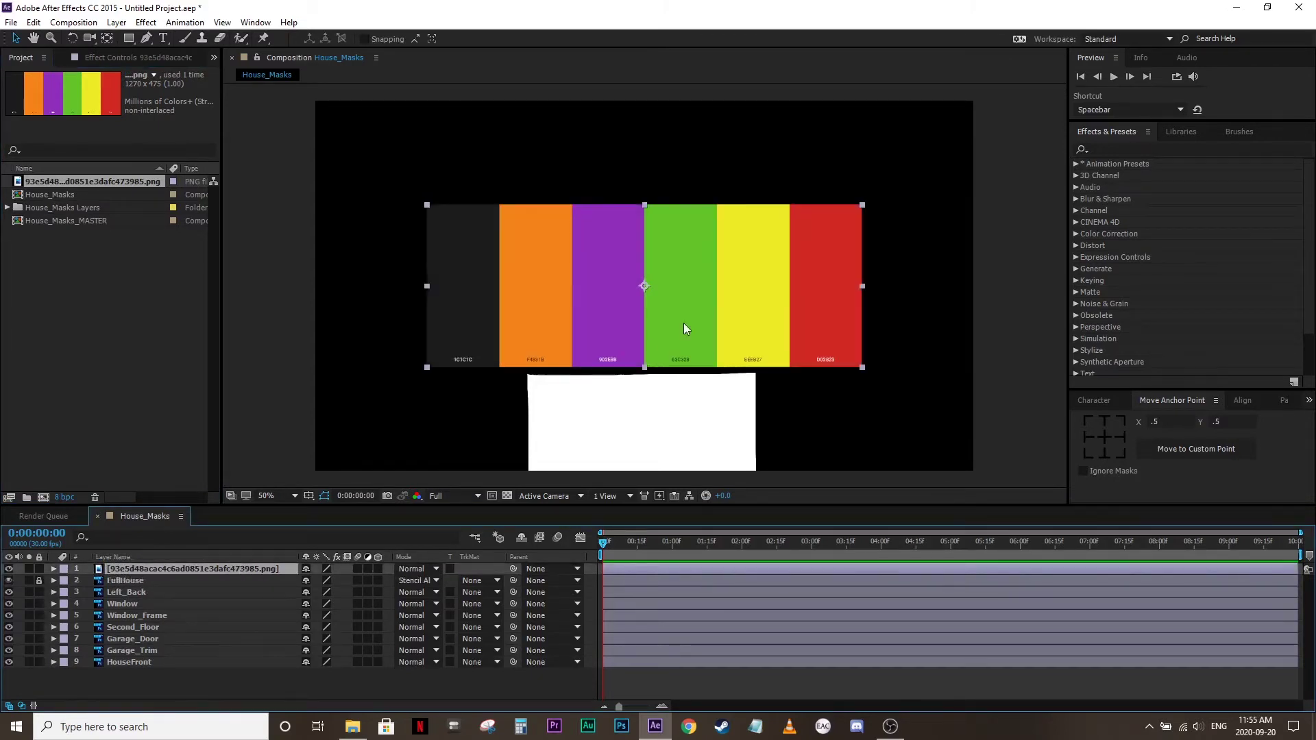
drag(772, 222, 795, 179)
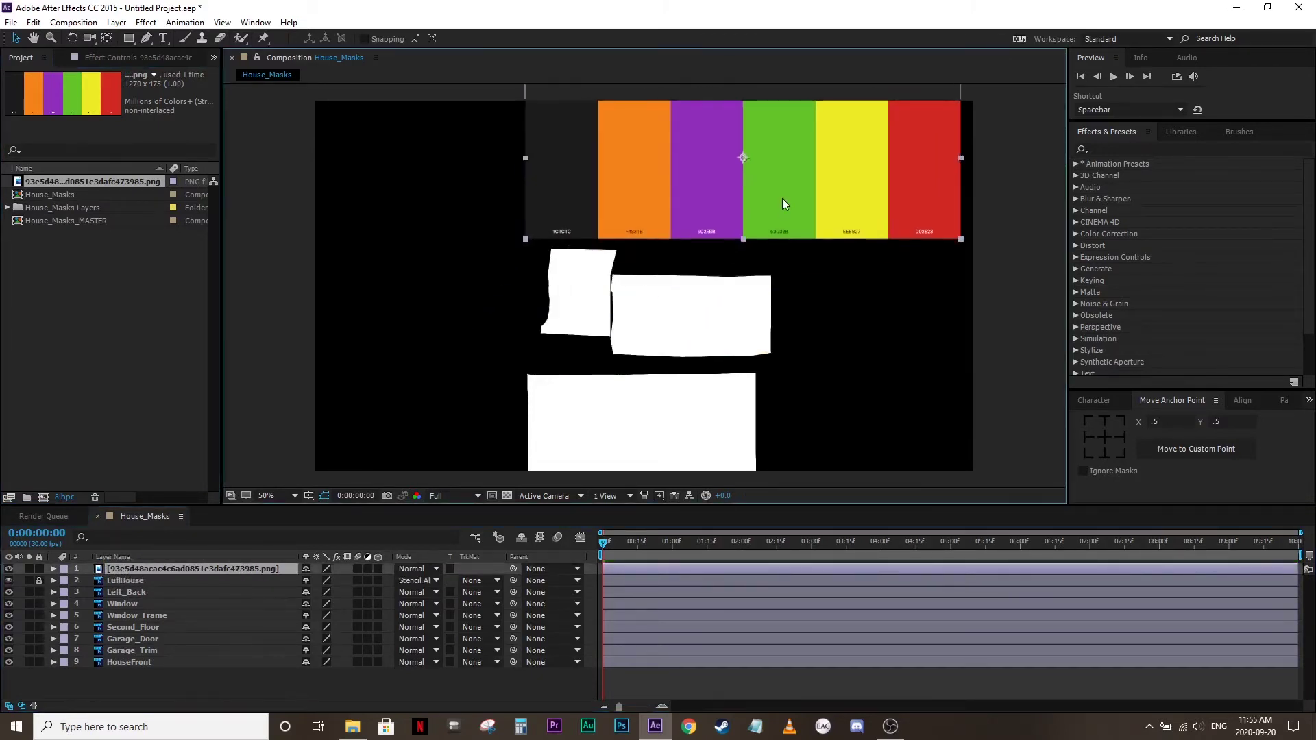
click(63, 672)
Add a hidden orange solid with colour F48318
click(116, 22)
mouse_move(171, 39)
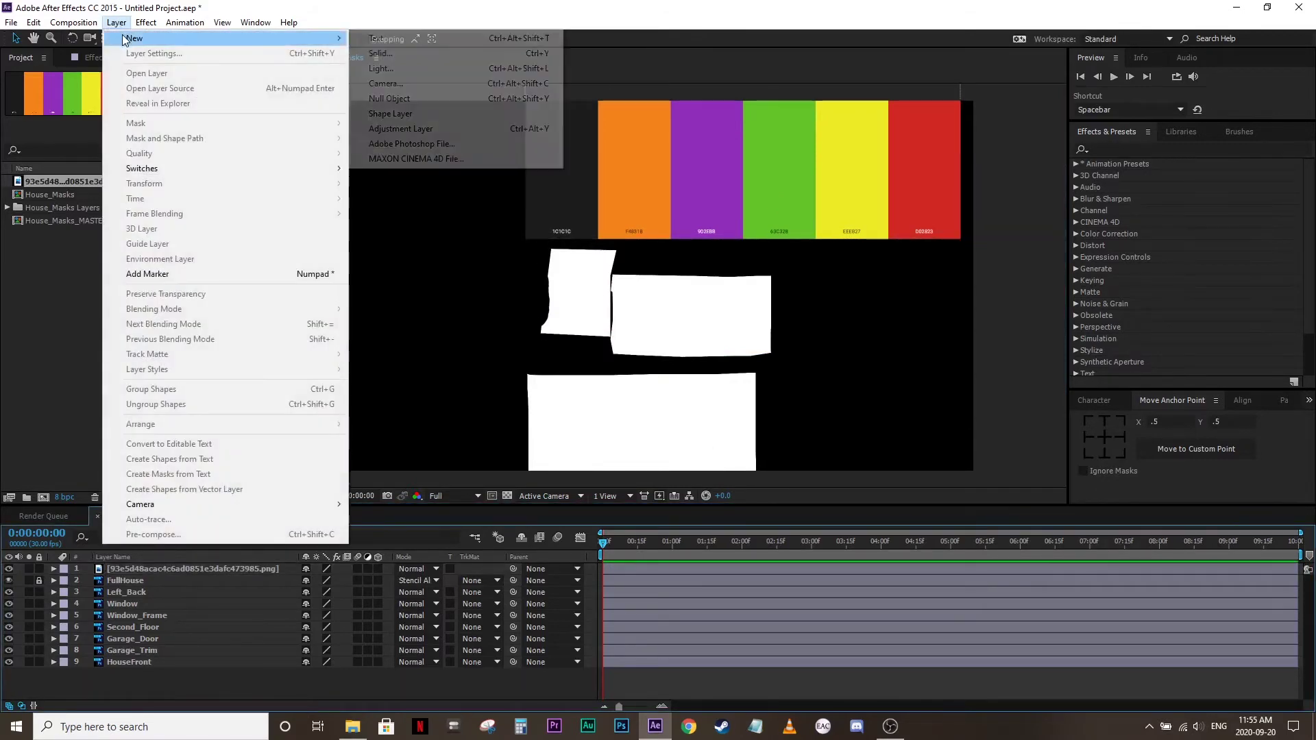
click(391, 49)
click(151, 239)
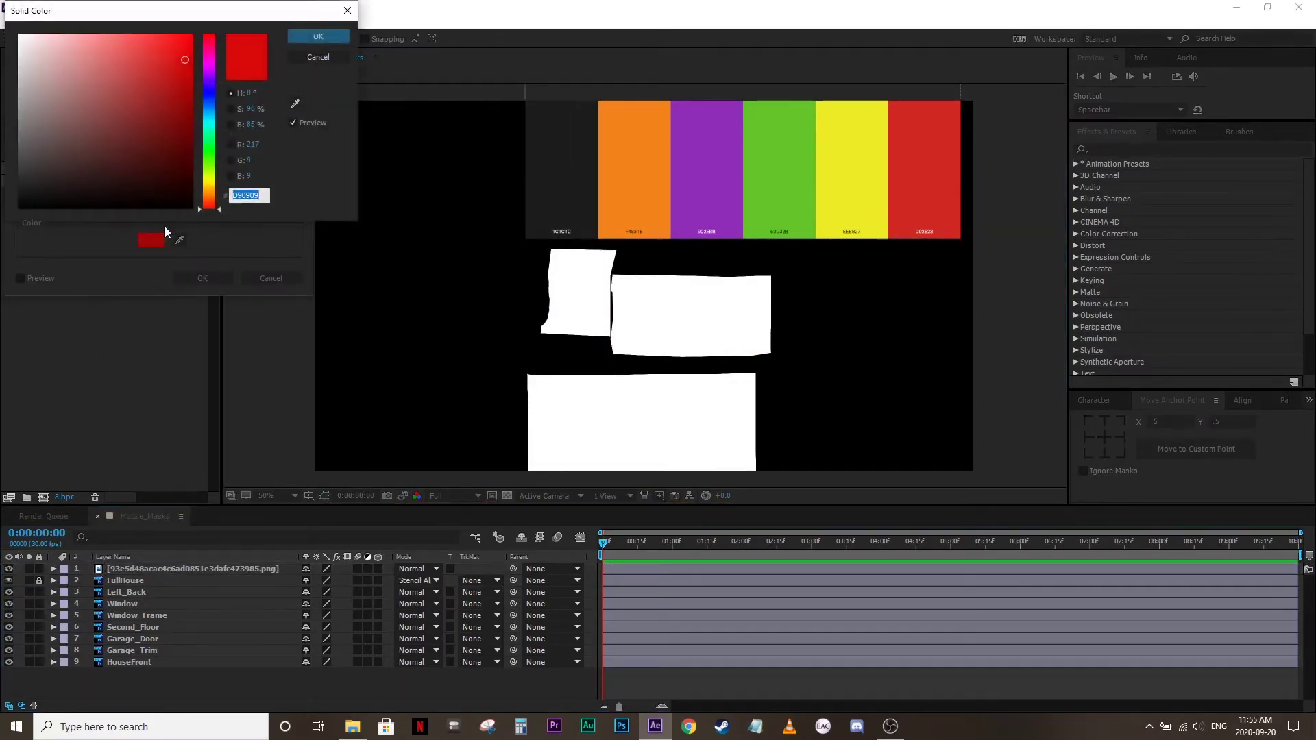
text(F48318)
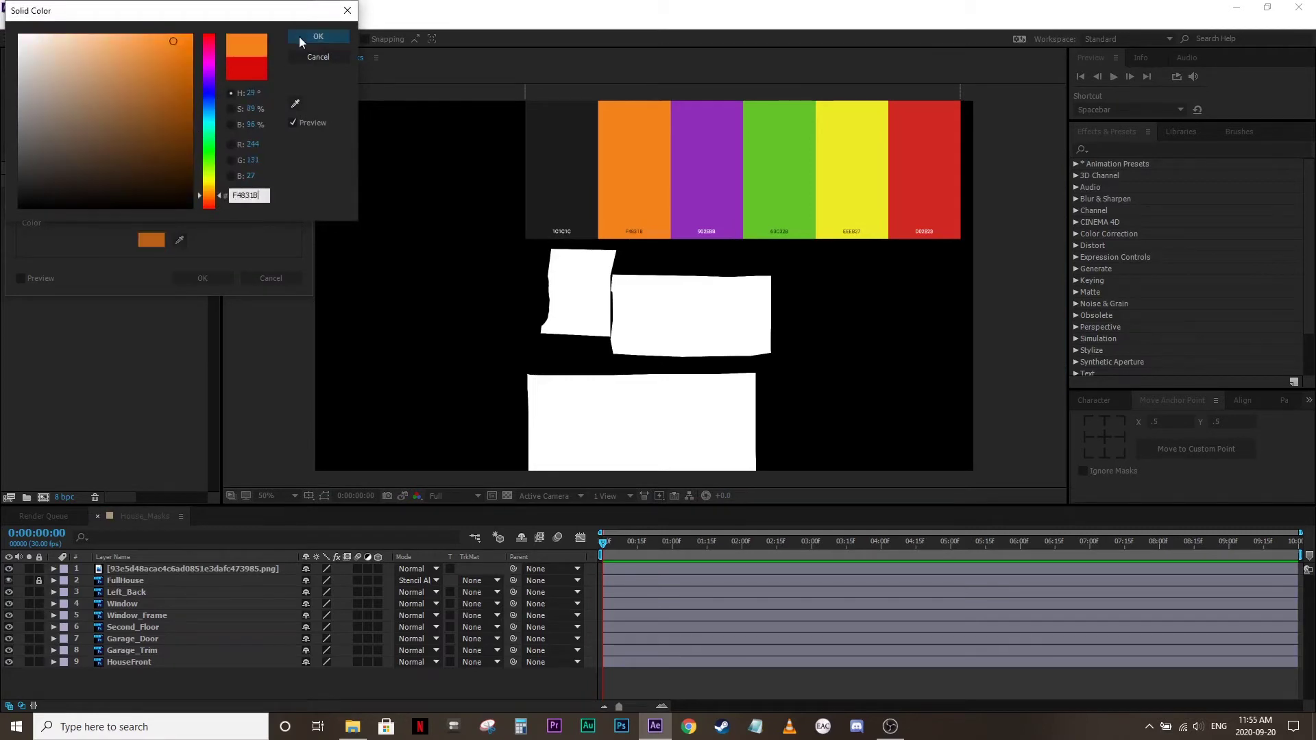
click(318, 37)
click(191, 280)
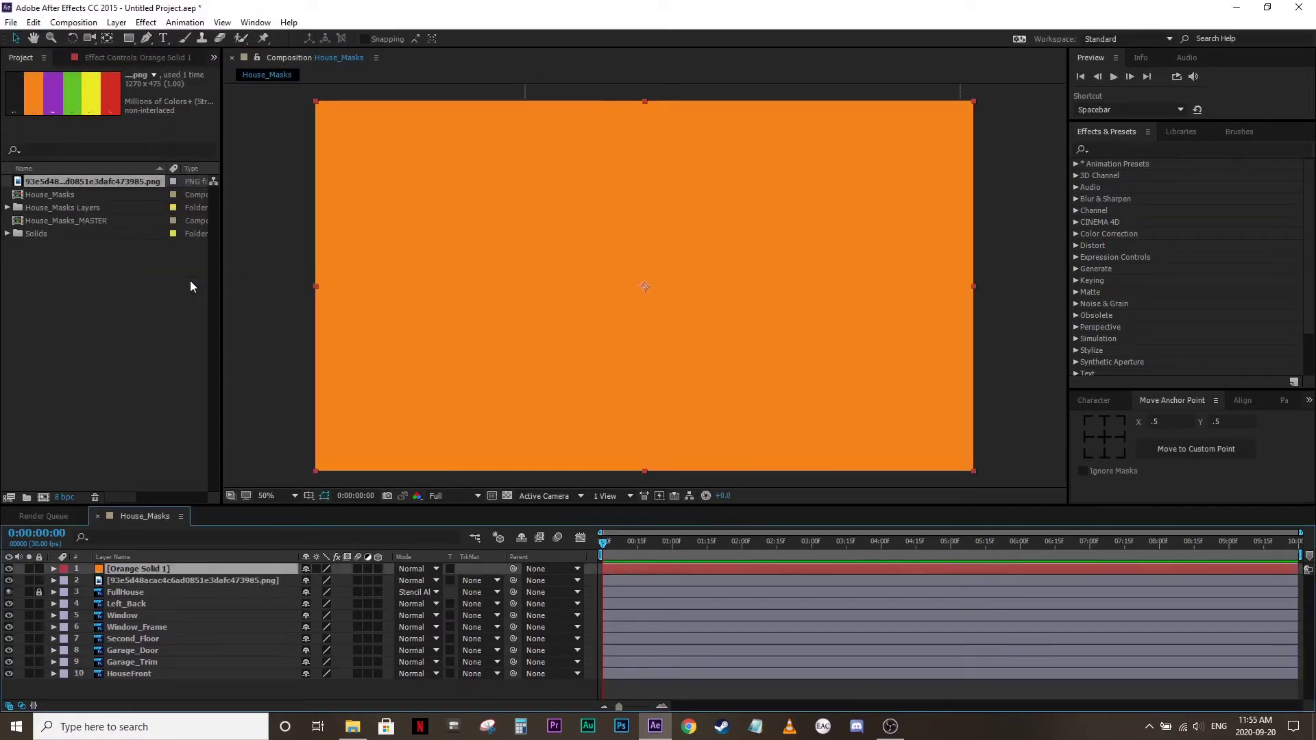
click(9, 568)
Add a hidden deep purple solid with colour 902EB8
click(117, 22)
mouse_move(137, 35)
click(454, 50)
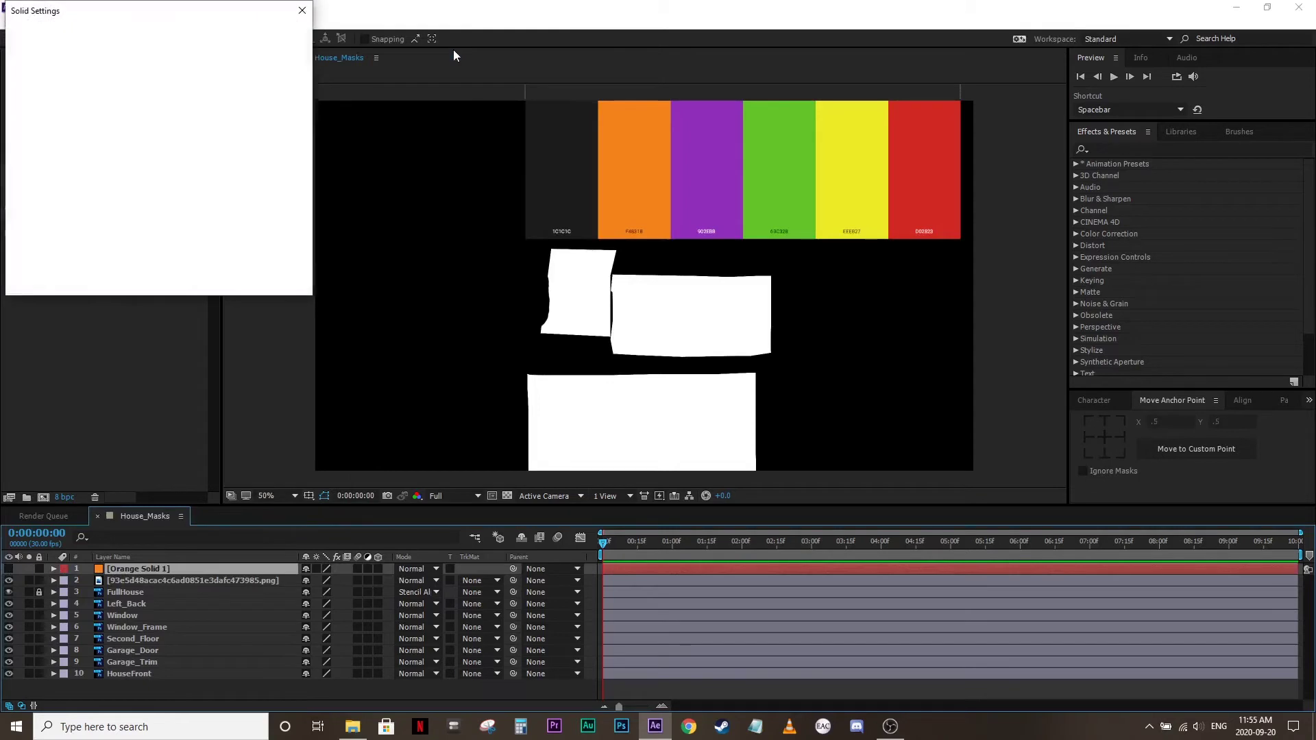
click(150, 240)
text(9)
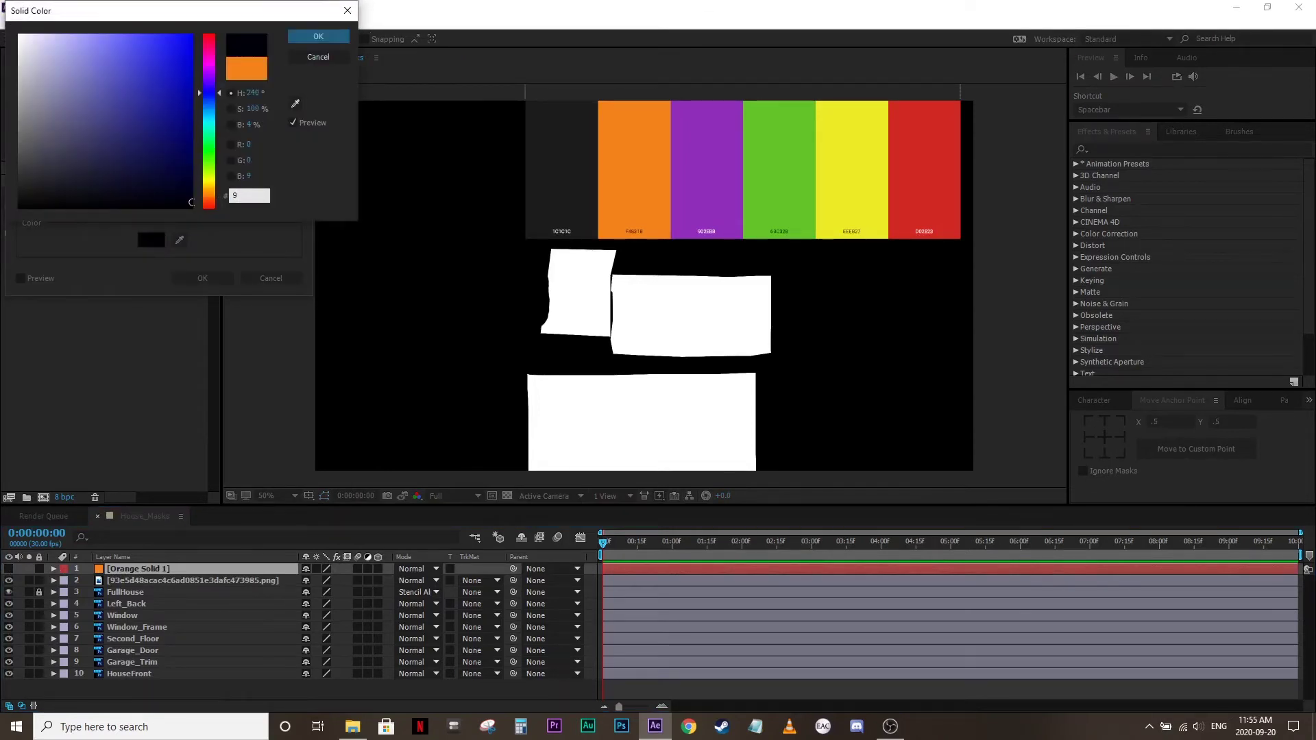
text(02E)
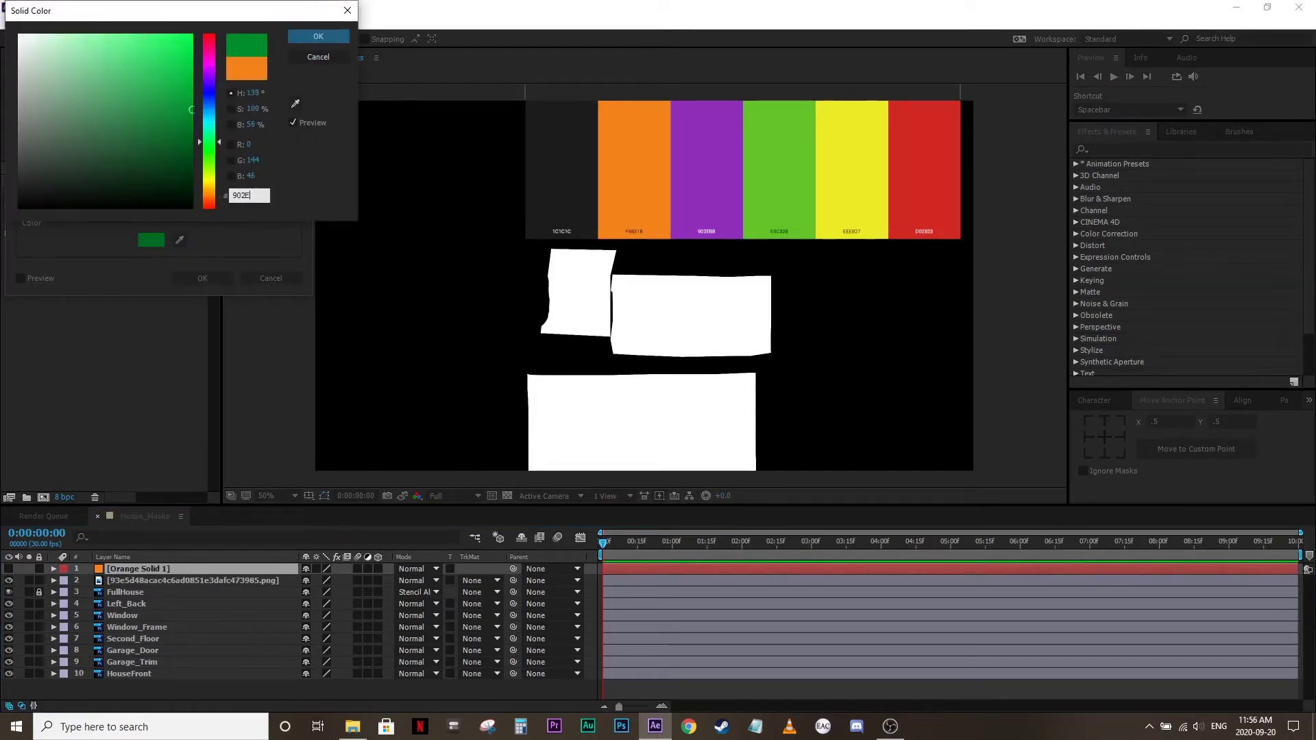
text(B8)
key(Return)
click(202, 278)
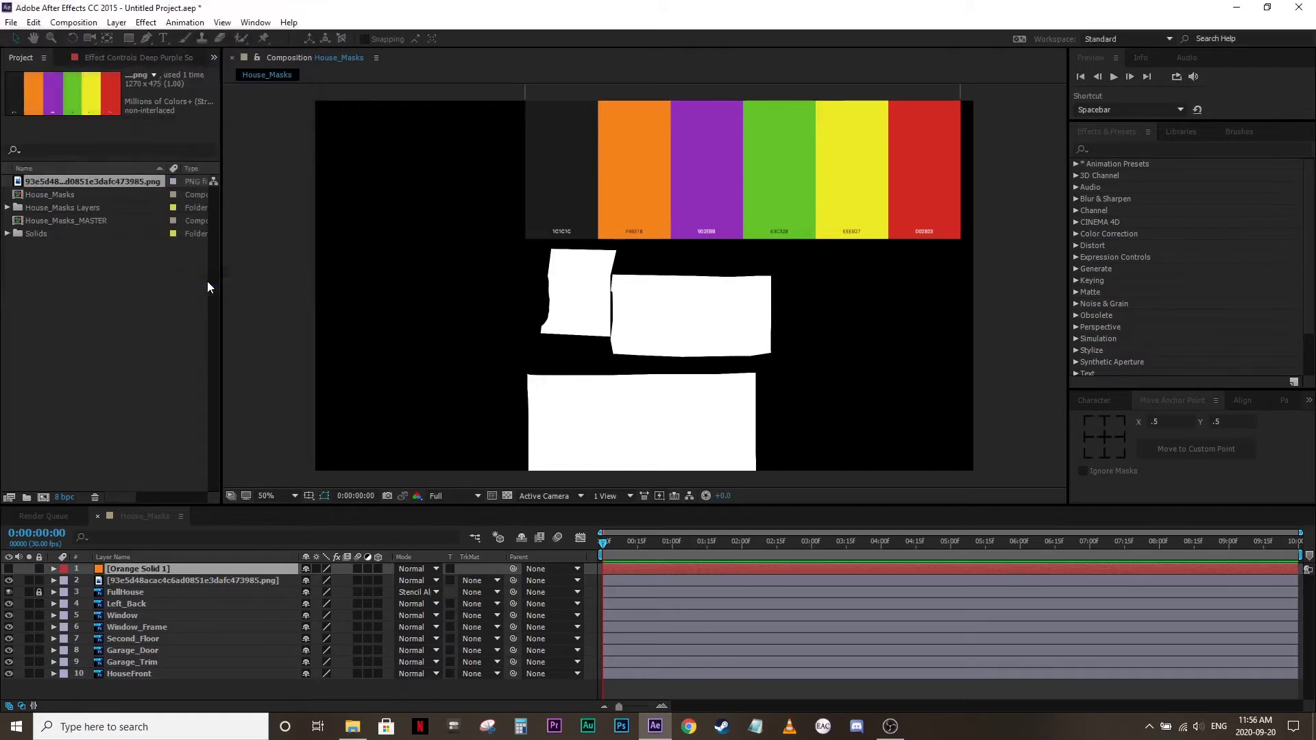
click(9, 569)
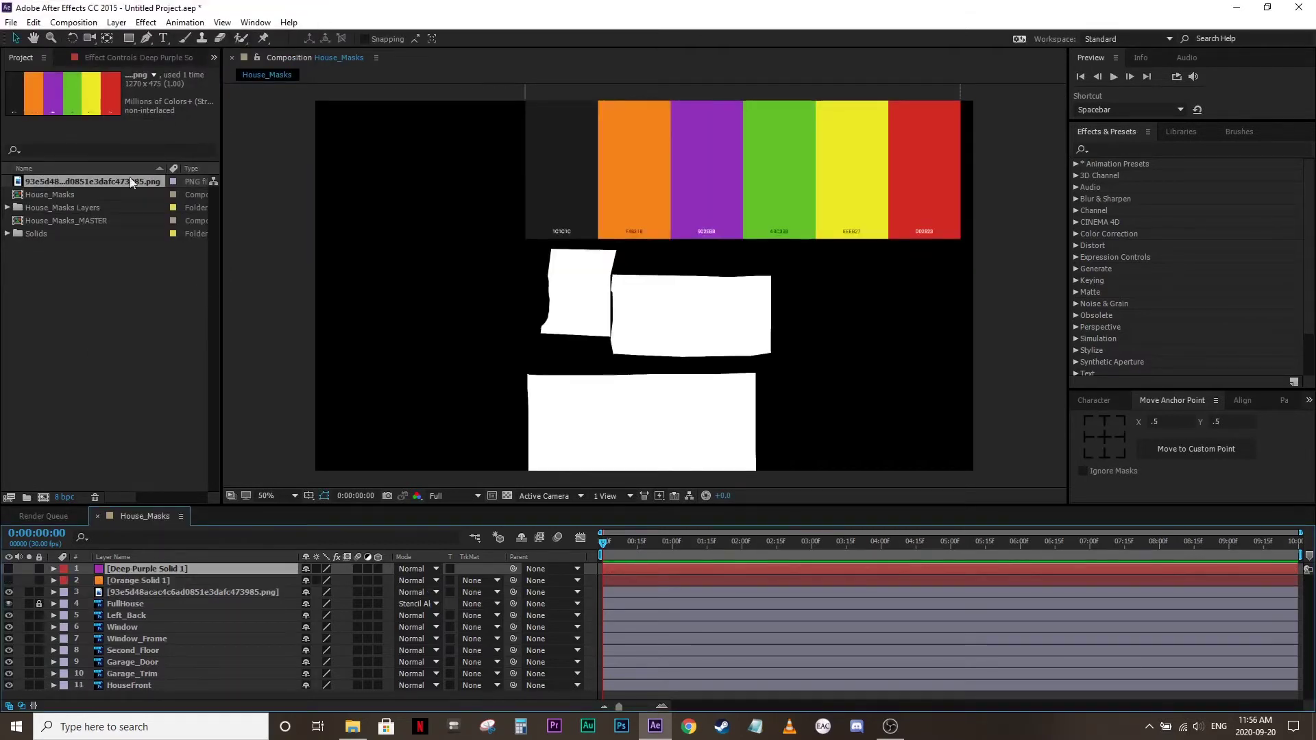
Add a hidden lime green solid sampled from the swatch bar, then delete the swatch layer
click(117, 22)
mouse_move(164, 38)
click(454, 53)
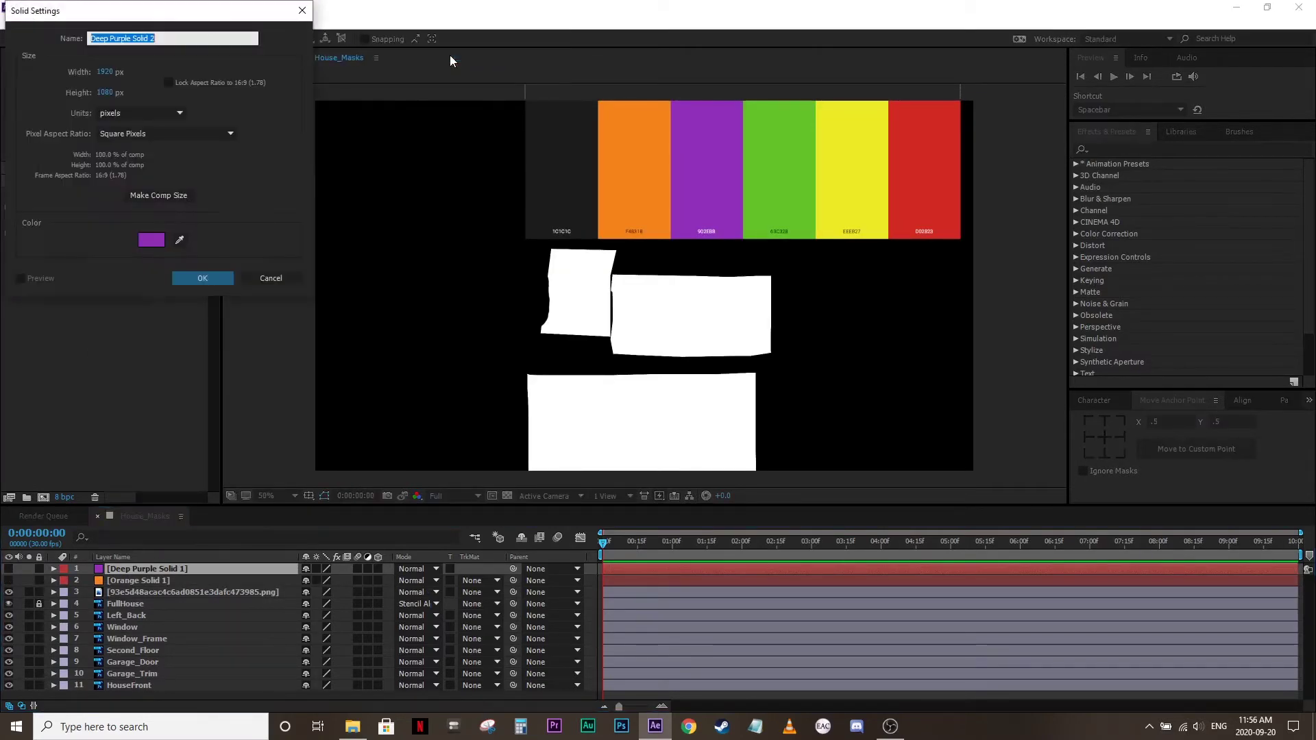
click(180, 240)
click(799, 146)
click(202, 278)
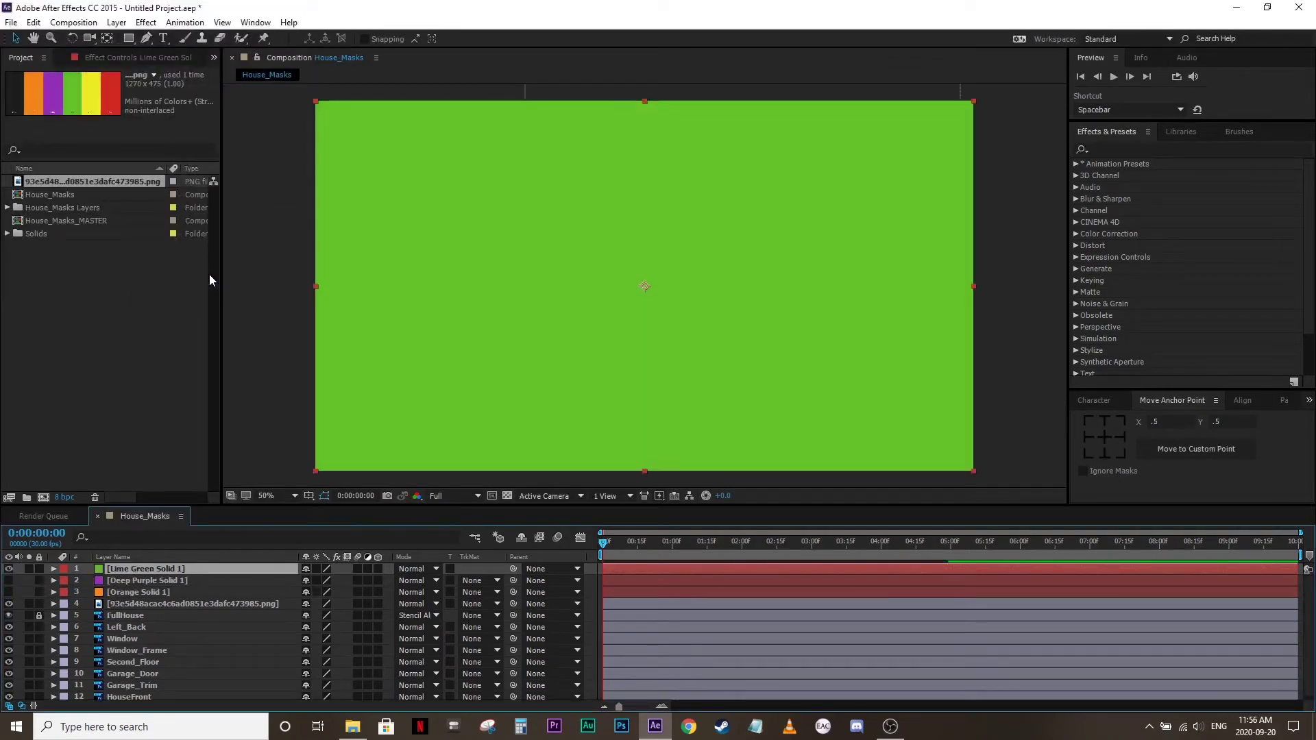
click(8, 569)
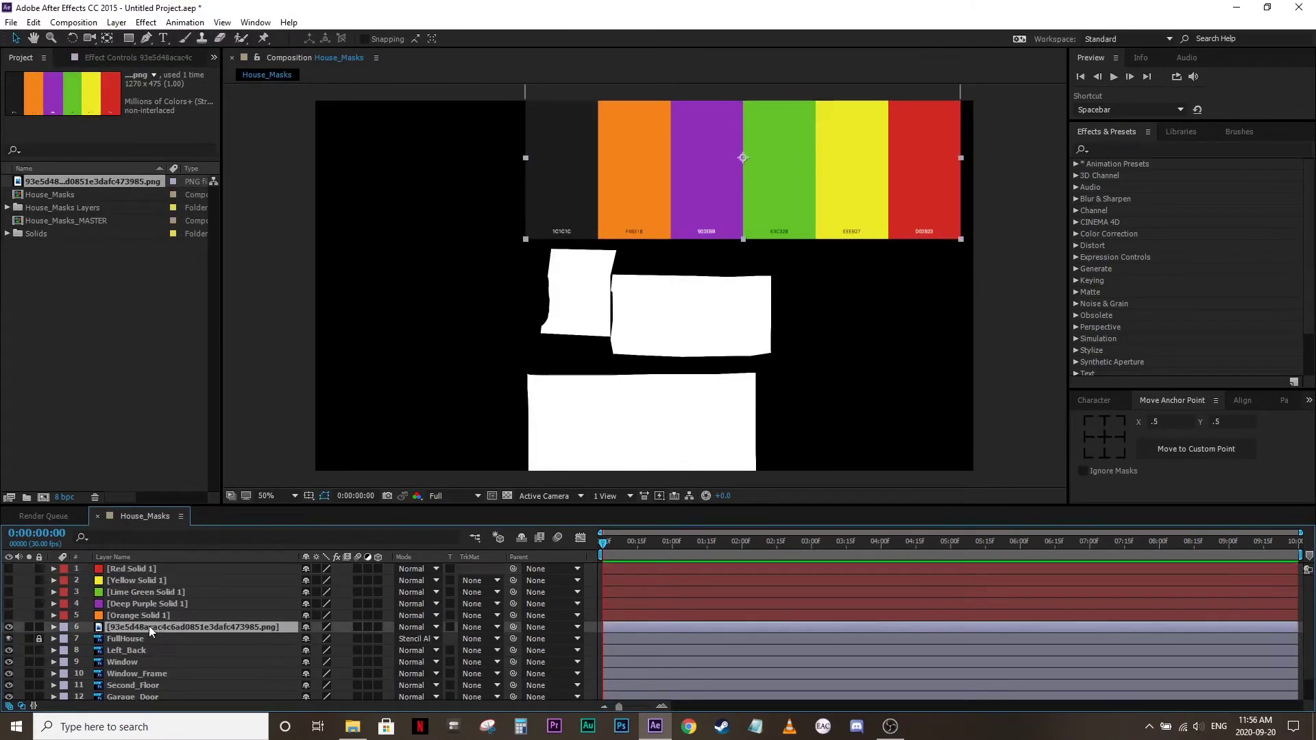
click(149, 626)
key(Delete)
Move the orange, red and yellow solids below their matching house-part layers
click(169, 622)
drag(159, 587, 156, 652)
scroll(156, 577, up, 1)
click(152, 577)
shift+click(152, 569)
drag(152, 569, 162, 677)
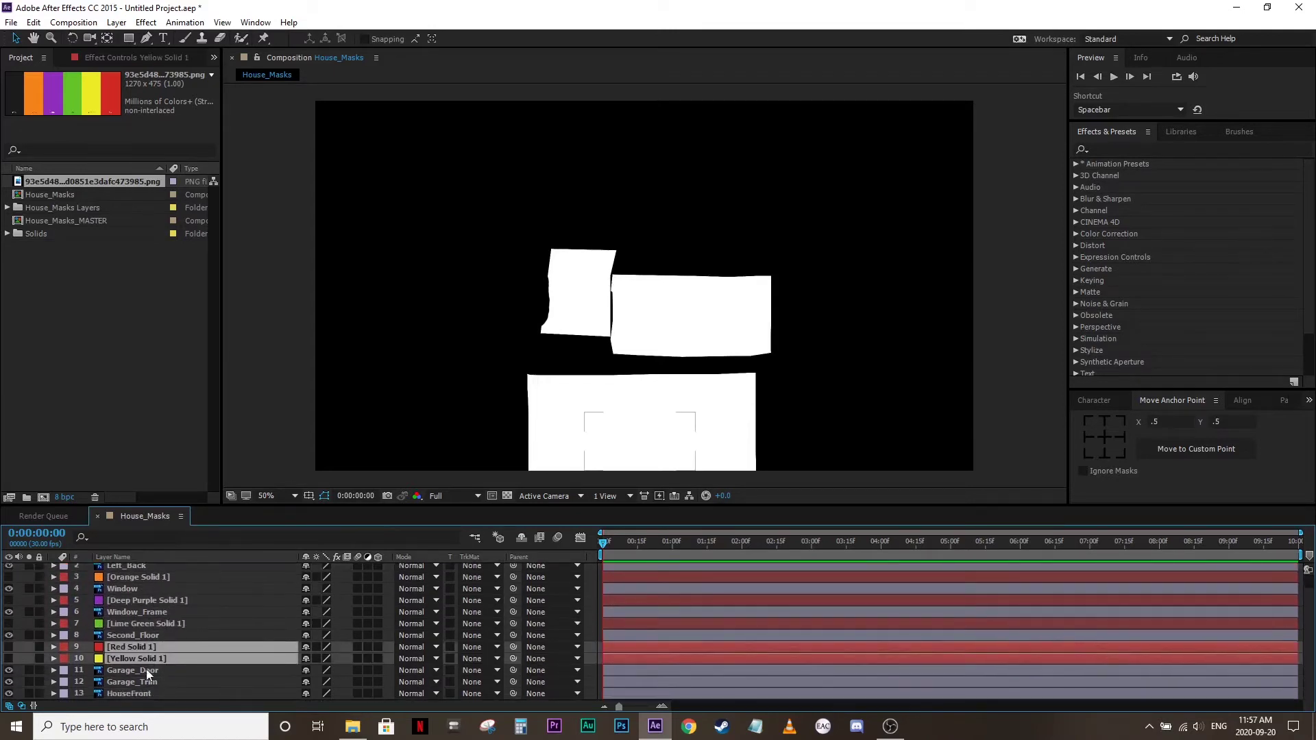
mouse_move(124, 658)
mouse_down()
mouse_move(114, 671)
mouse_move(131, 664)
mouse_up()
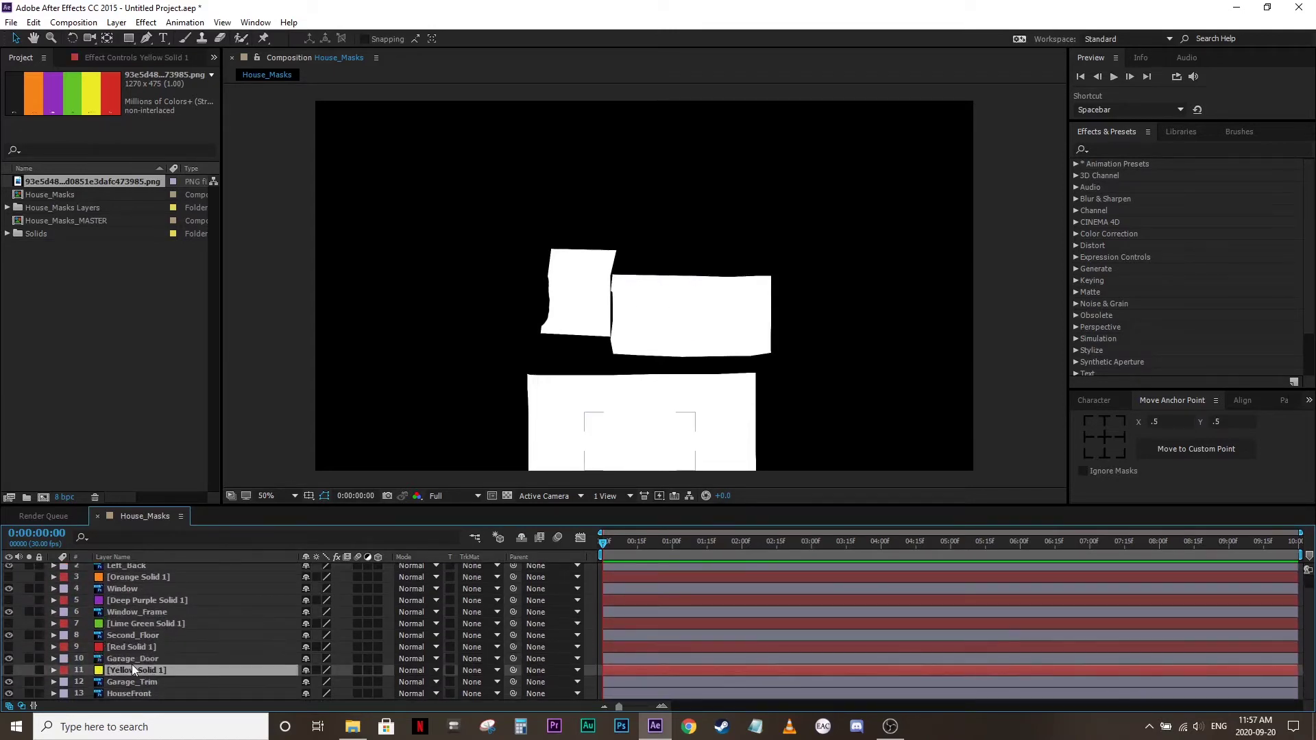
Duplicate the orange and purple solids to the stack bottom and make every layer visible
click(141, 576)
ctrl+click(137, 600)
key(ctrl+d)
drag(147, 577, 186, 694)
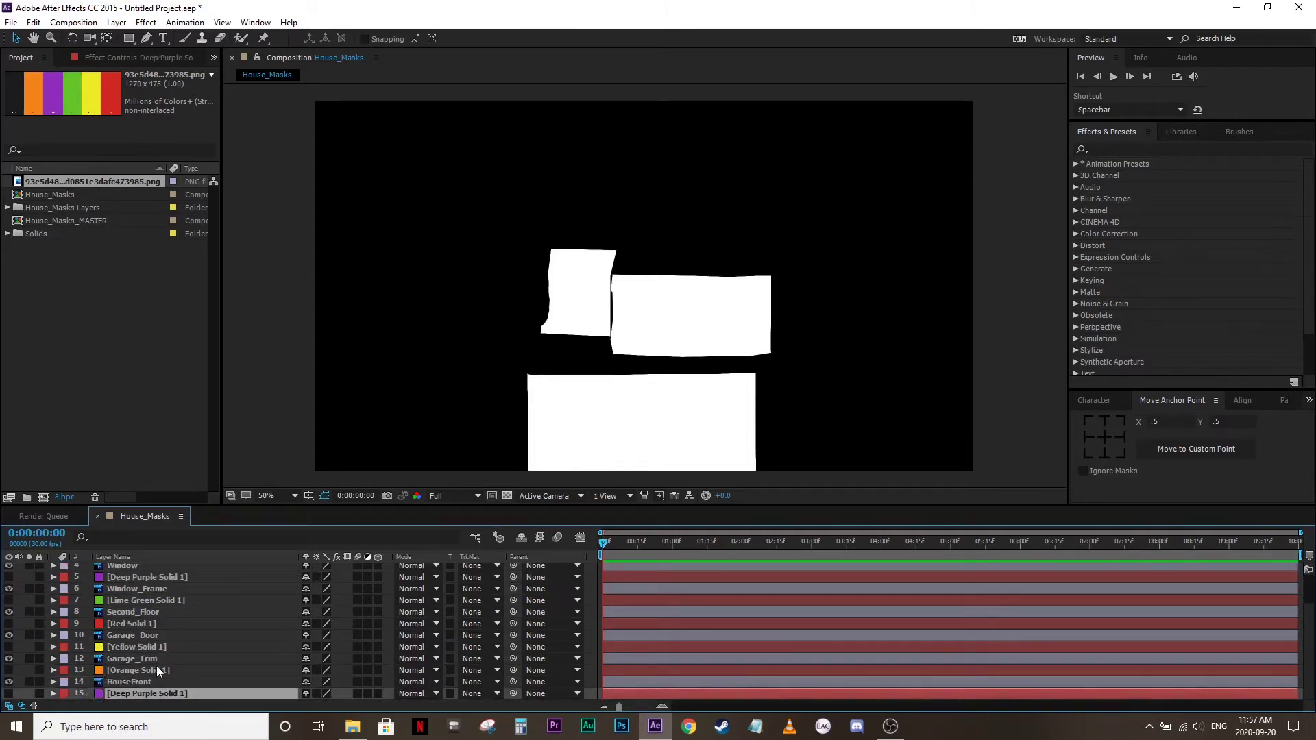
scroll(8, 682, up, 3)
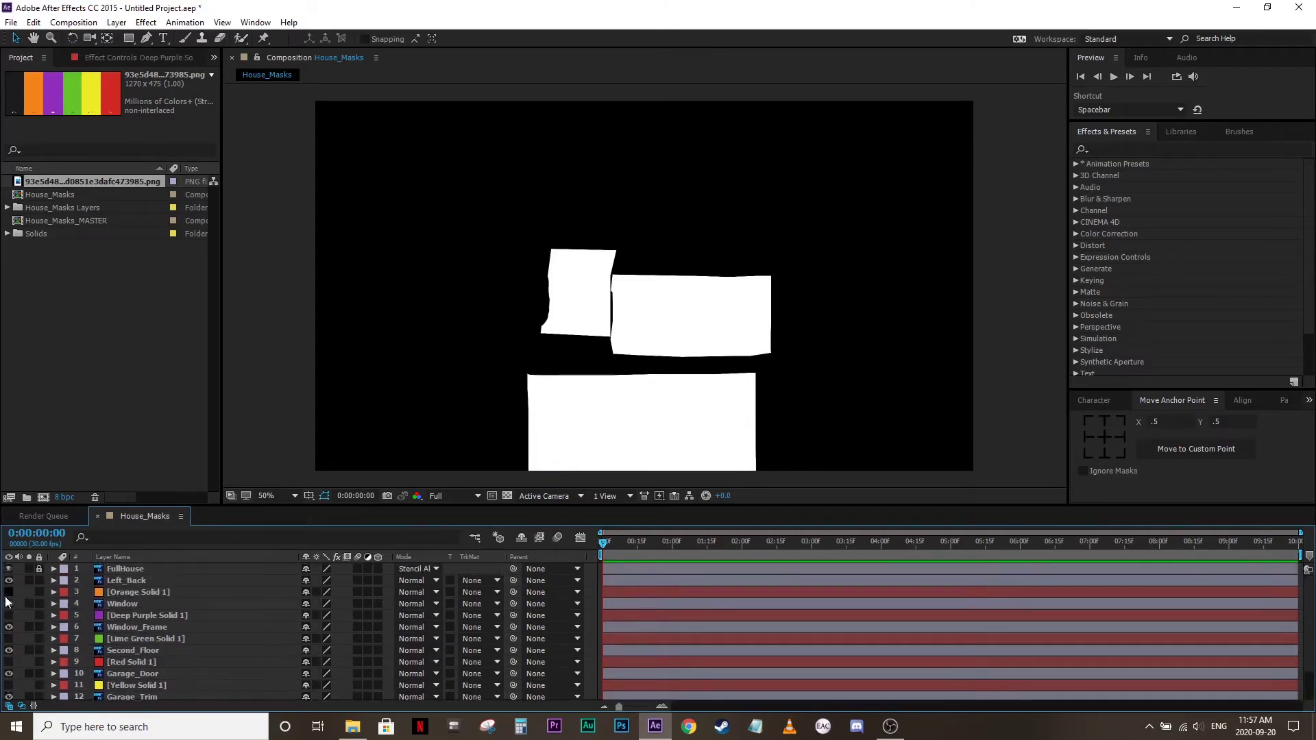
drag(6, 601, 10, 706)
Set all seven colour solids' track matte to Alpha Matte
click(134, 592)
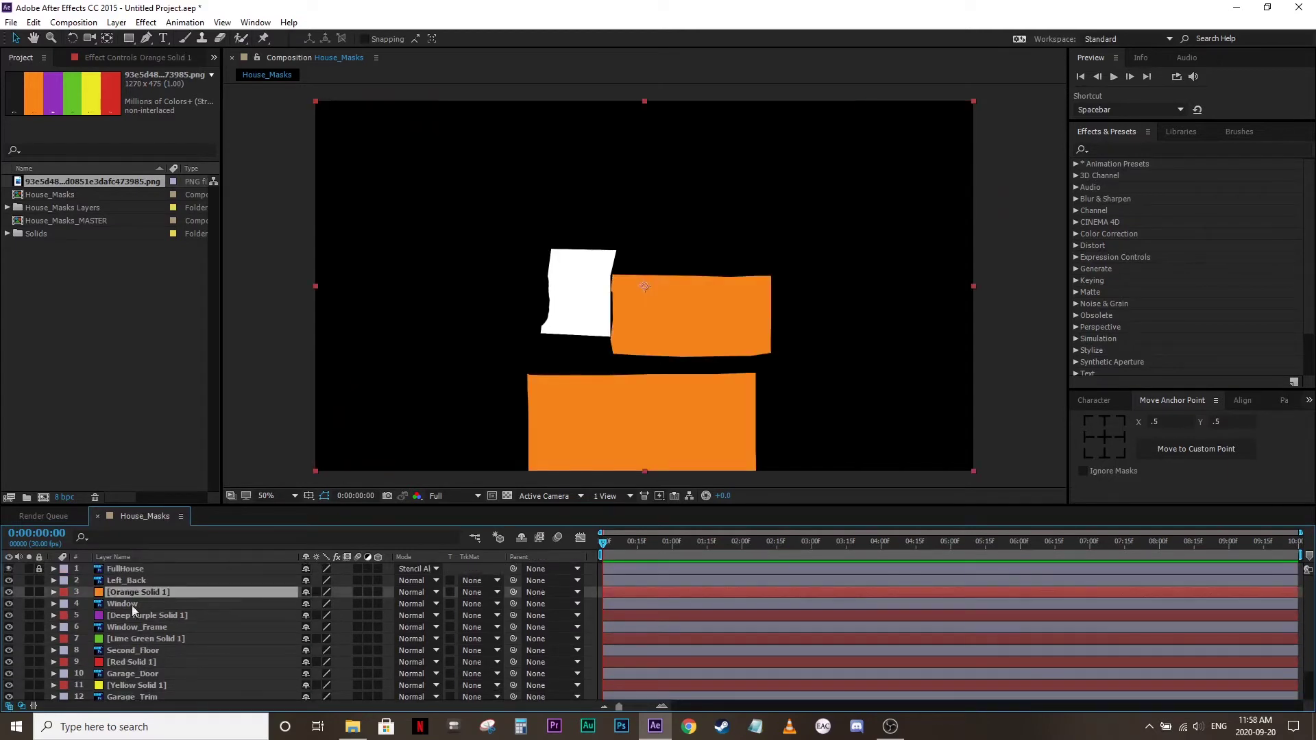
ctrl+click(134, 615)
ctrl+click(137, 638)
ctrl+click(131, 662)
ctrl+click(128, 685)
scroll(126, 688, down, 2)
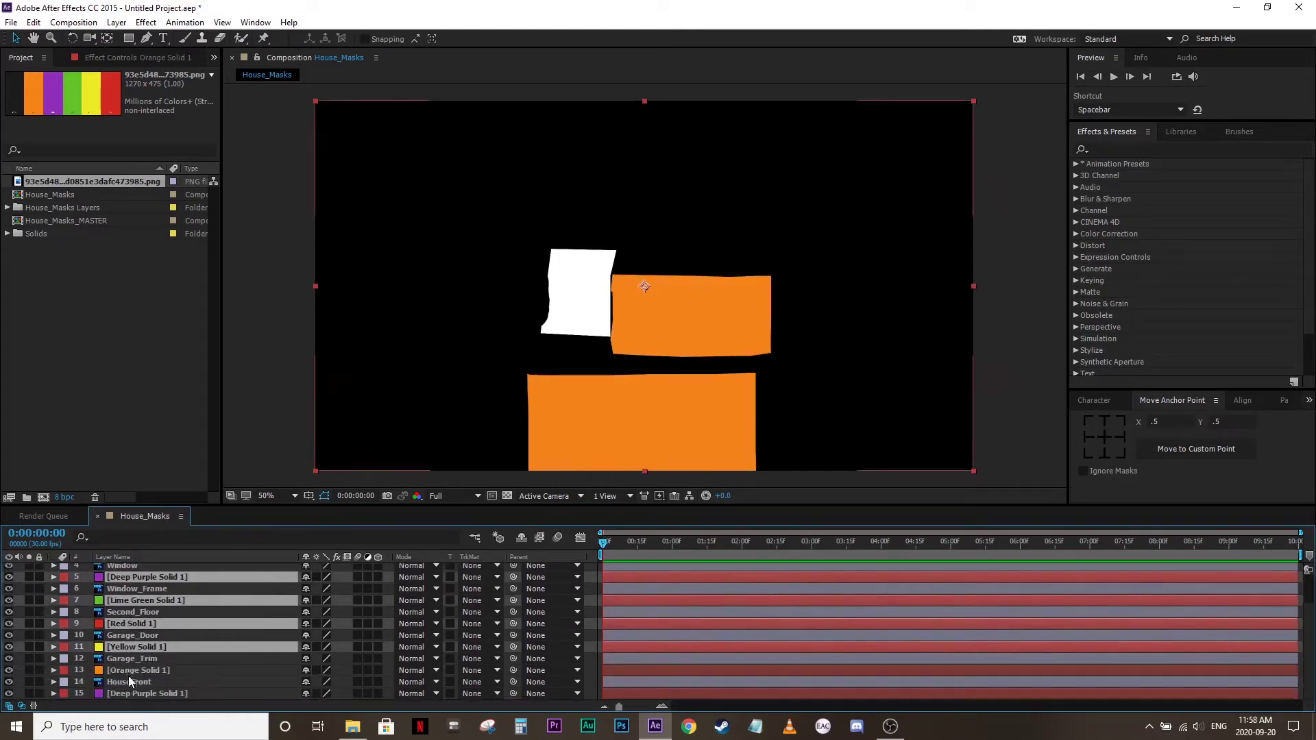
ctrl+click(129, 670)
ctrl+click(126, 692)
scroll(126, 689, up, 2)
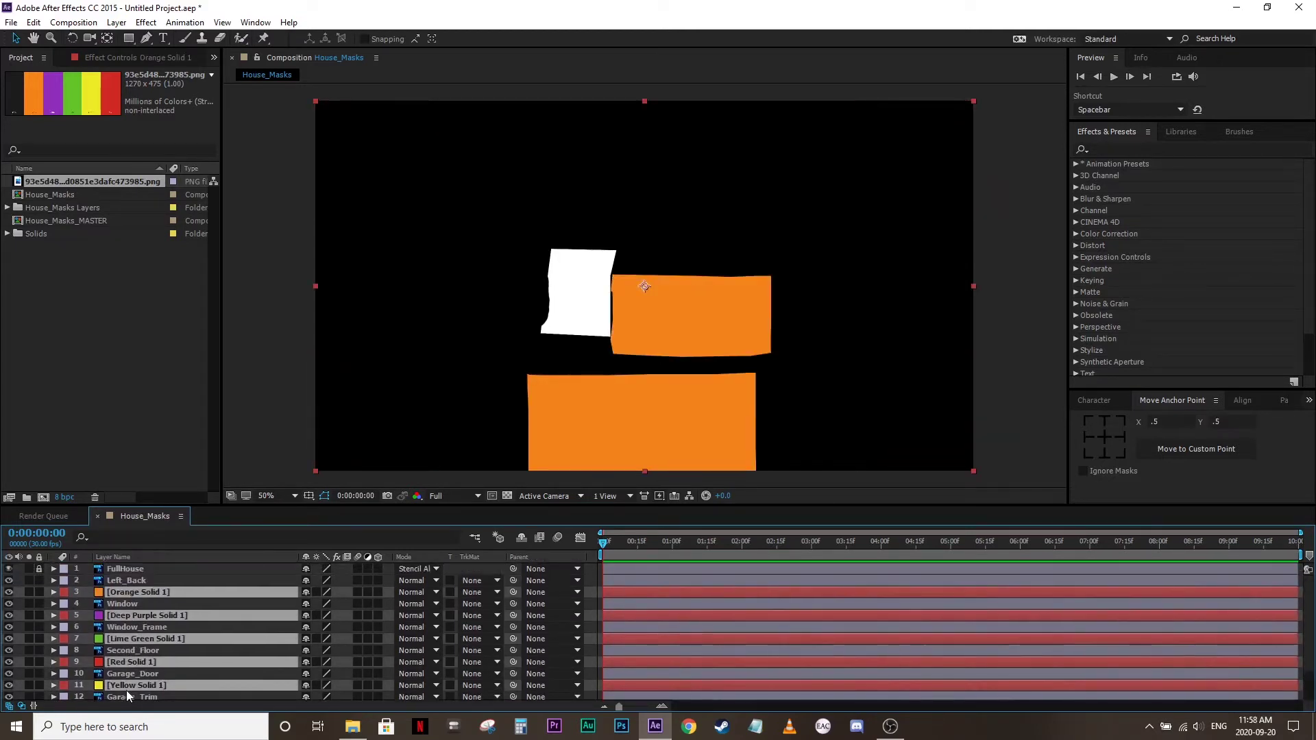
click(482, 593)
click(505, 627)
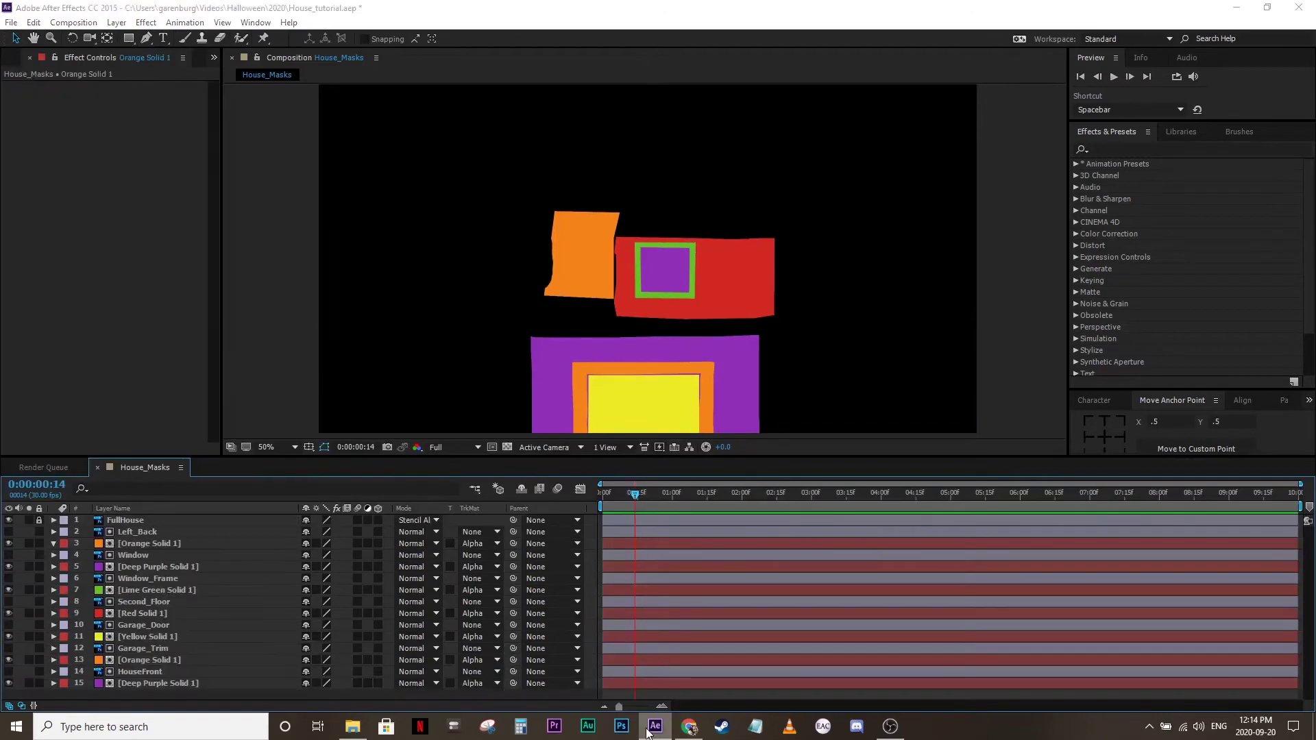
Open Composition Settings for House_Masks (1920×1080, 30 fps, 10-second duration)
key(ctrl+k)
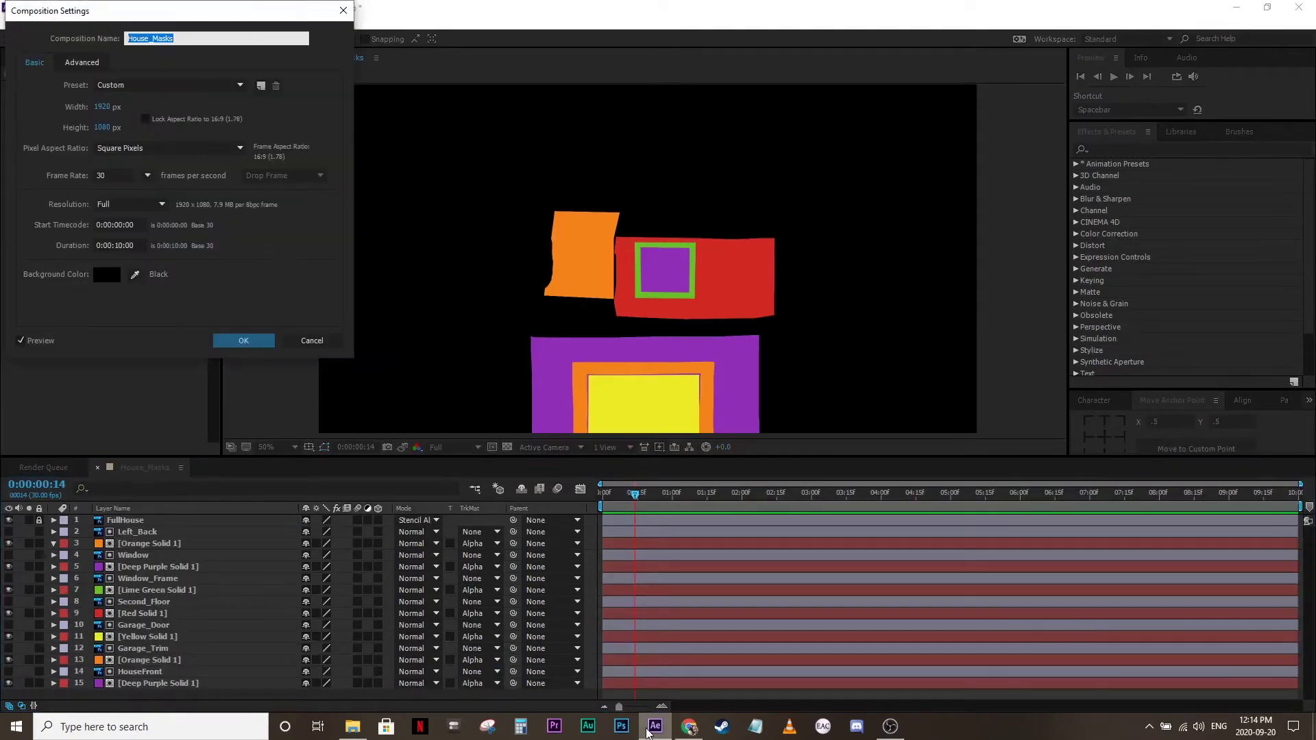
Name the composition ColourSwitch and apply an orange Fill effect to Orange Solid 1
text(ColourSwitch)
click(240, 341)
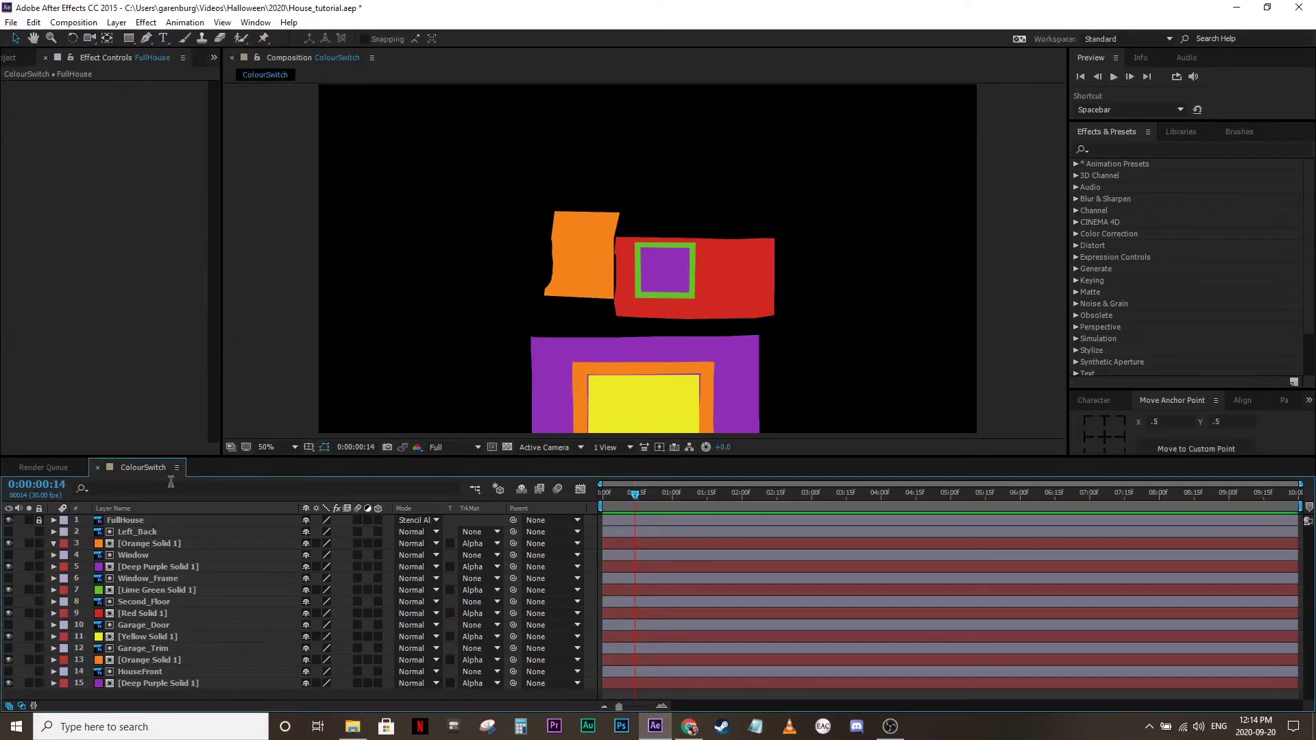
click(158, 543)
click(1097, 148)
text(fill)
drag(1110, 245, 705, 348)
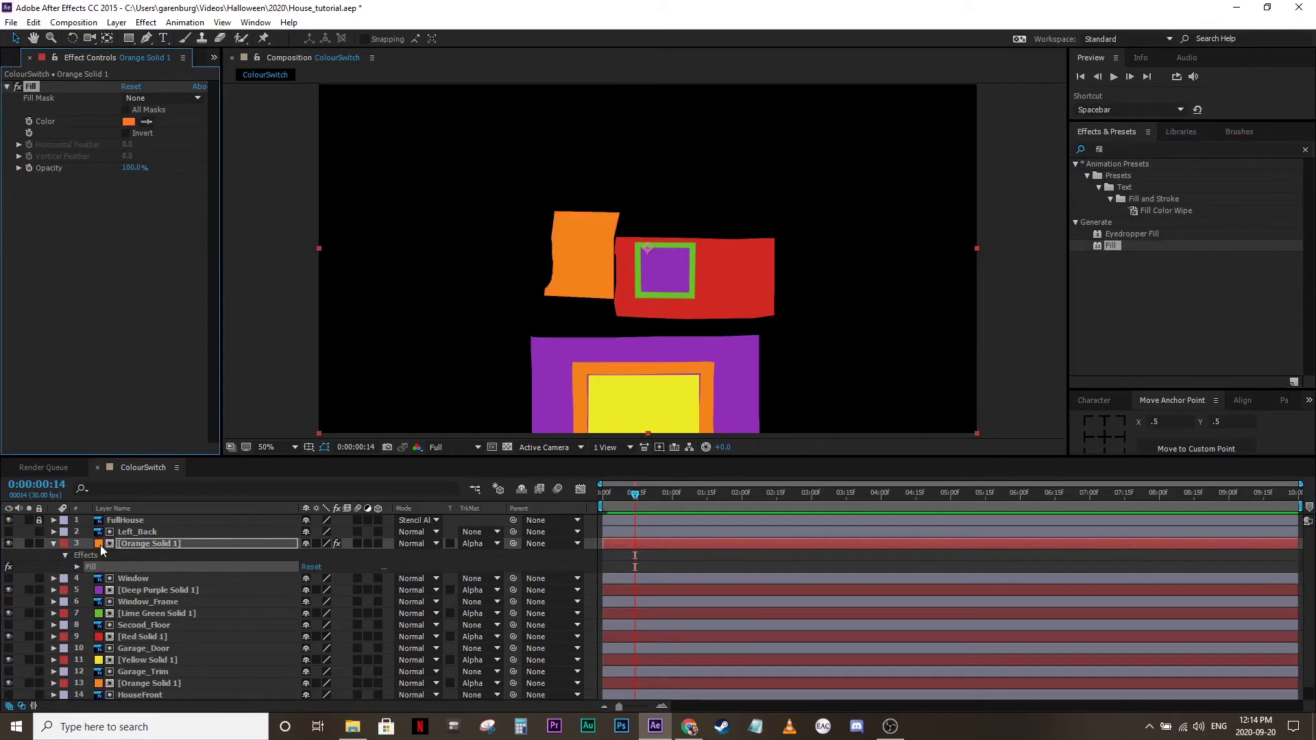
Give Deep Purple Solid 1 a purple Fill and Lime Green Solid 1 a green Fill
click(54, 543)
click(175, 565)
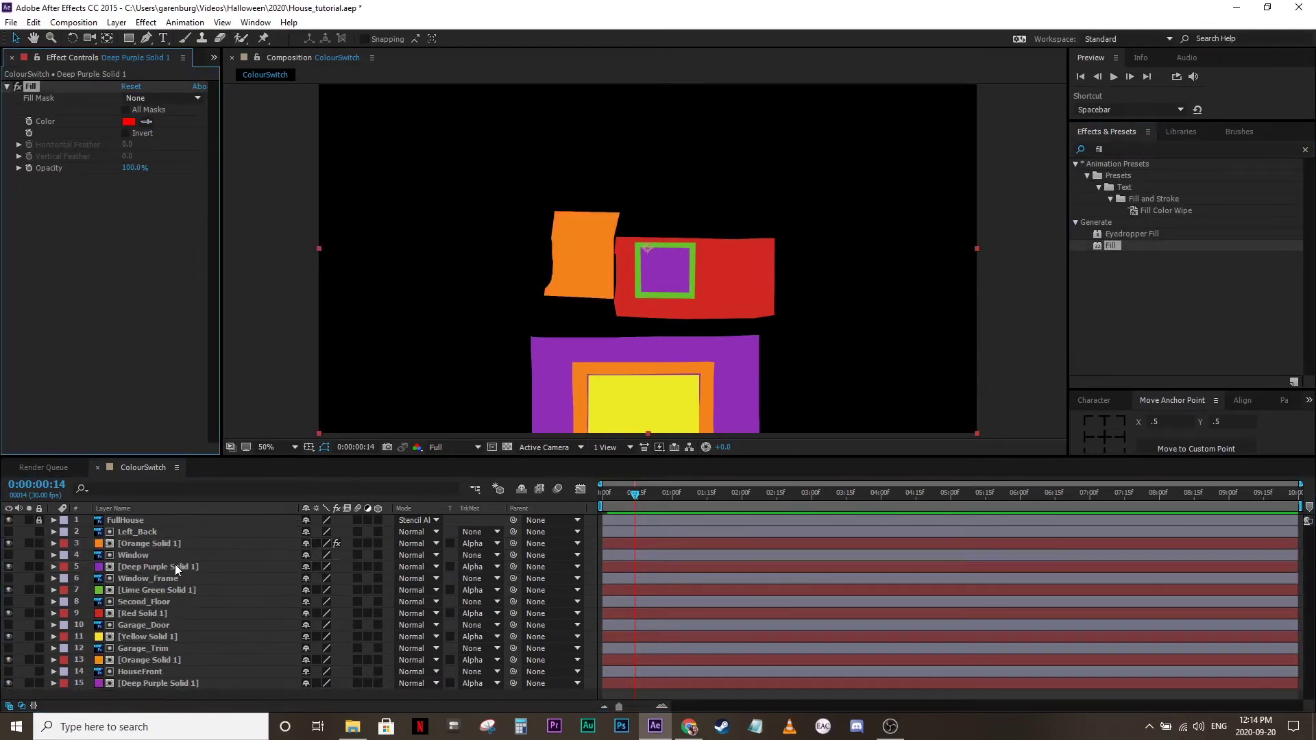
click(146, 121)
click(735, 344)
drag(1113, 246, 172, 590)
click(146, 122)
click(100, 589)
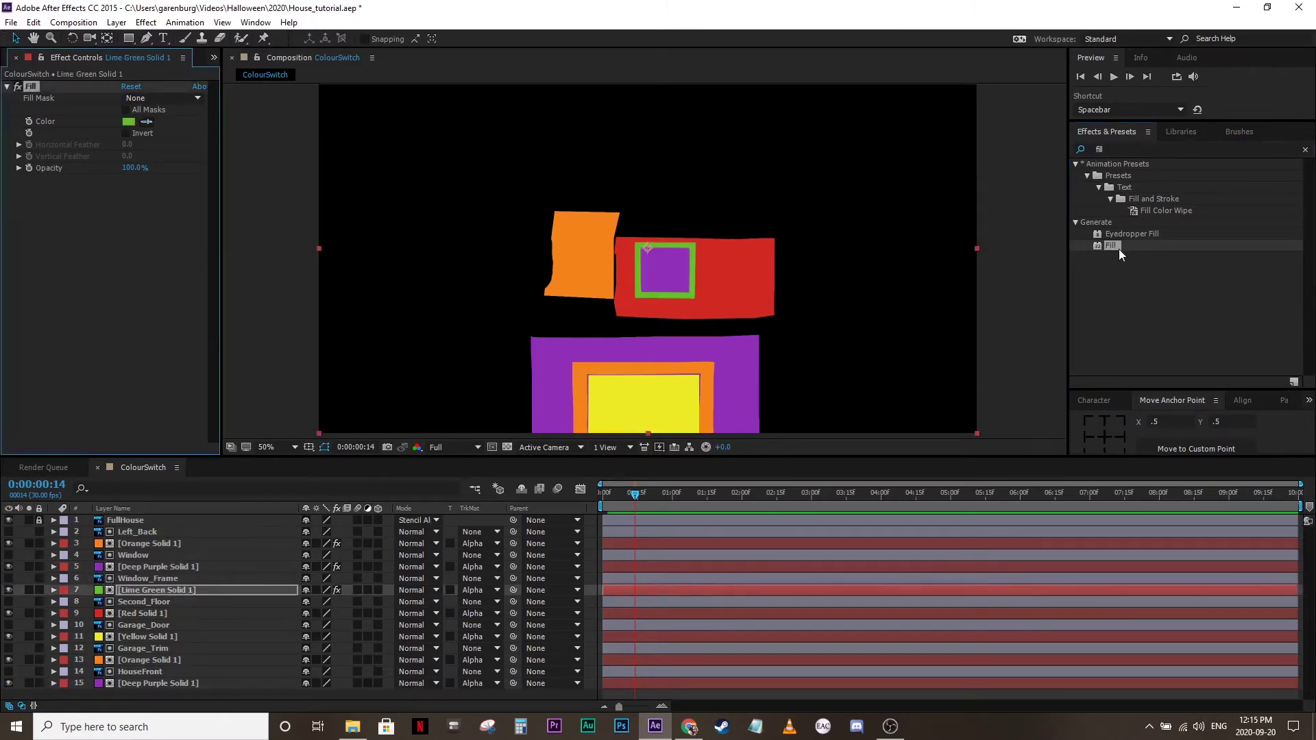
Add Fills to Red Solid 1 and Yellow Solid 1, sampled to their red and yellow
drag(1121, 254, 171, 613)
click(146, 121)
click(102, 613)
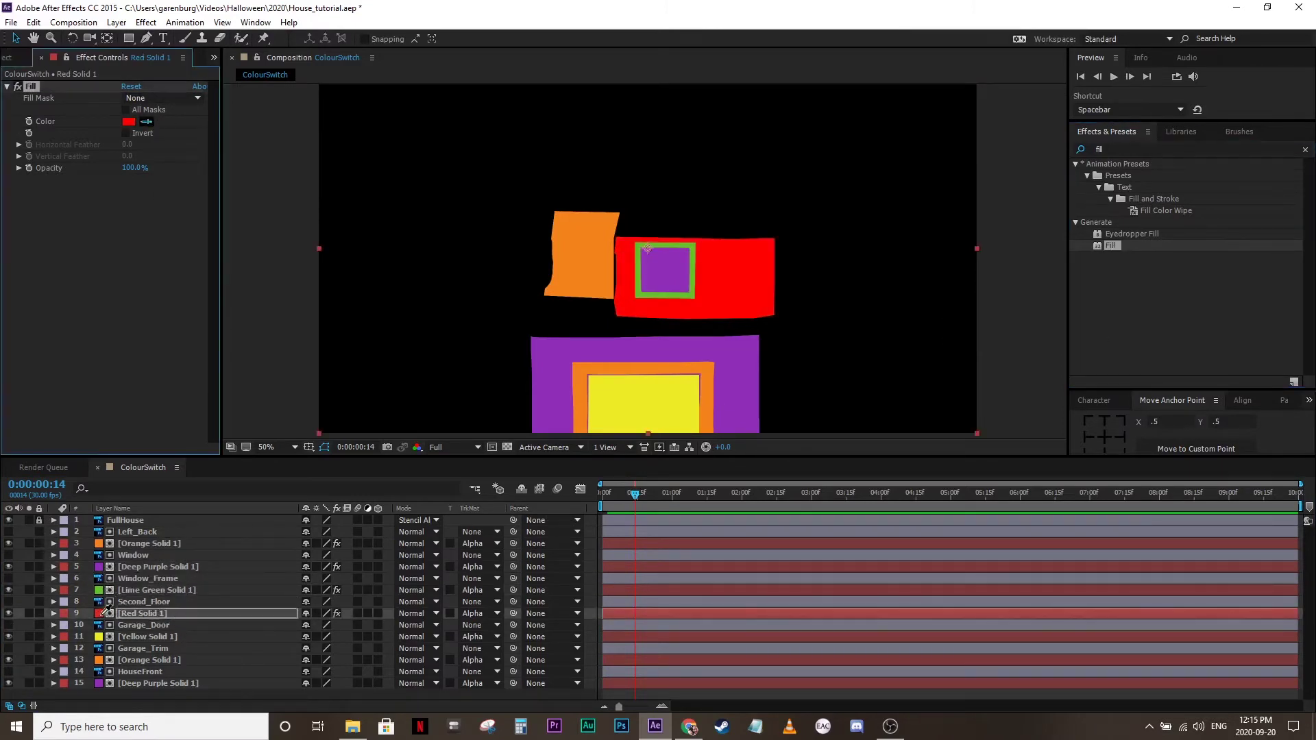
drag(1110, 246, 172, 637)
click(146, 121)
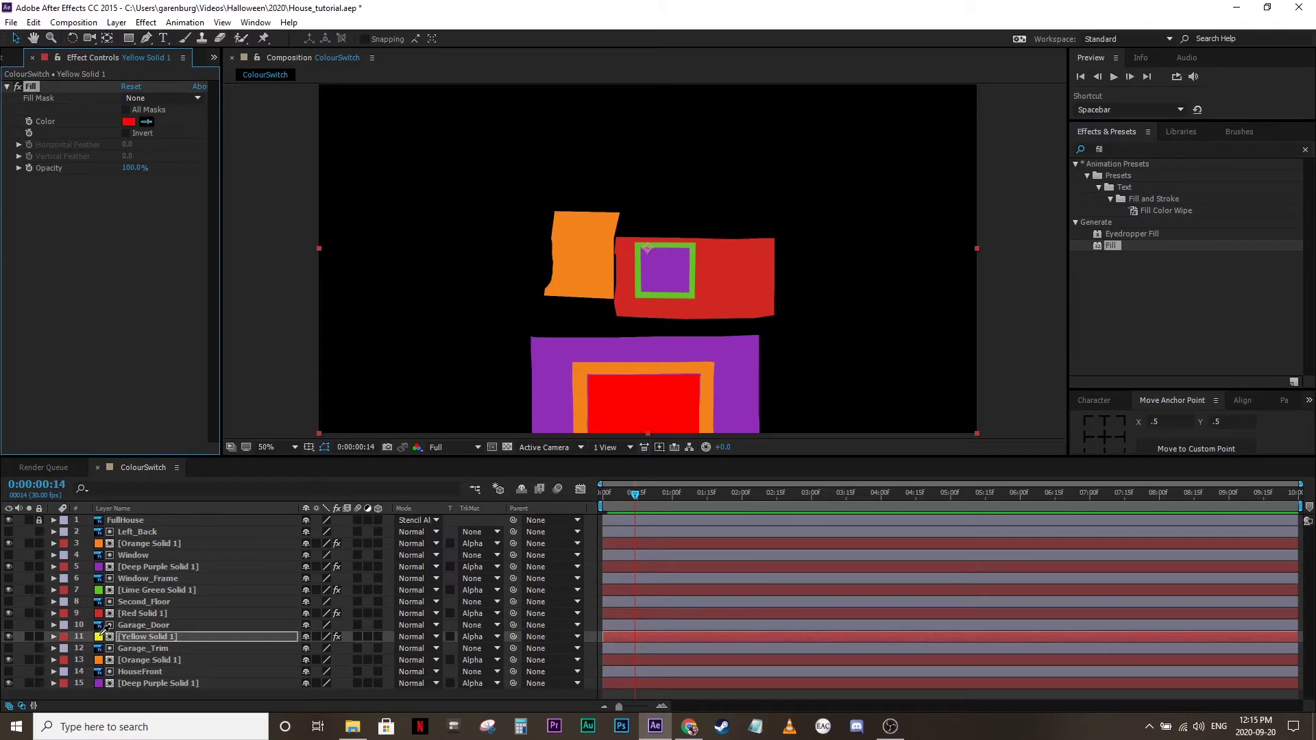
click(99, 636)
Add orange and purple Fills to the lower Orange and Deep Purple solids, then go to frame 15
drag(1110, 245, 170, 659)
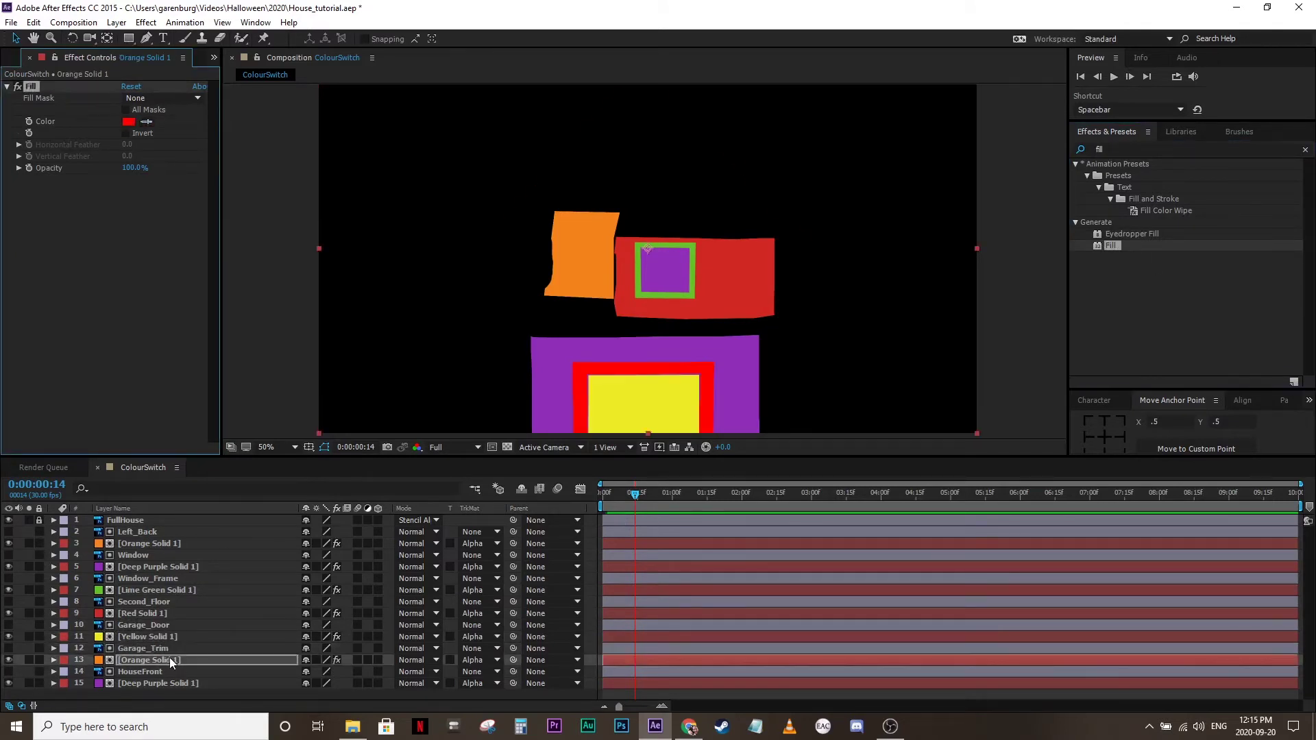
click(149, 121)
click(103, 659)
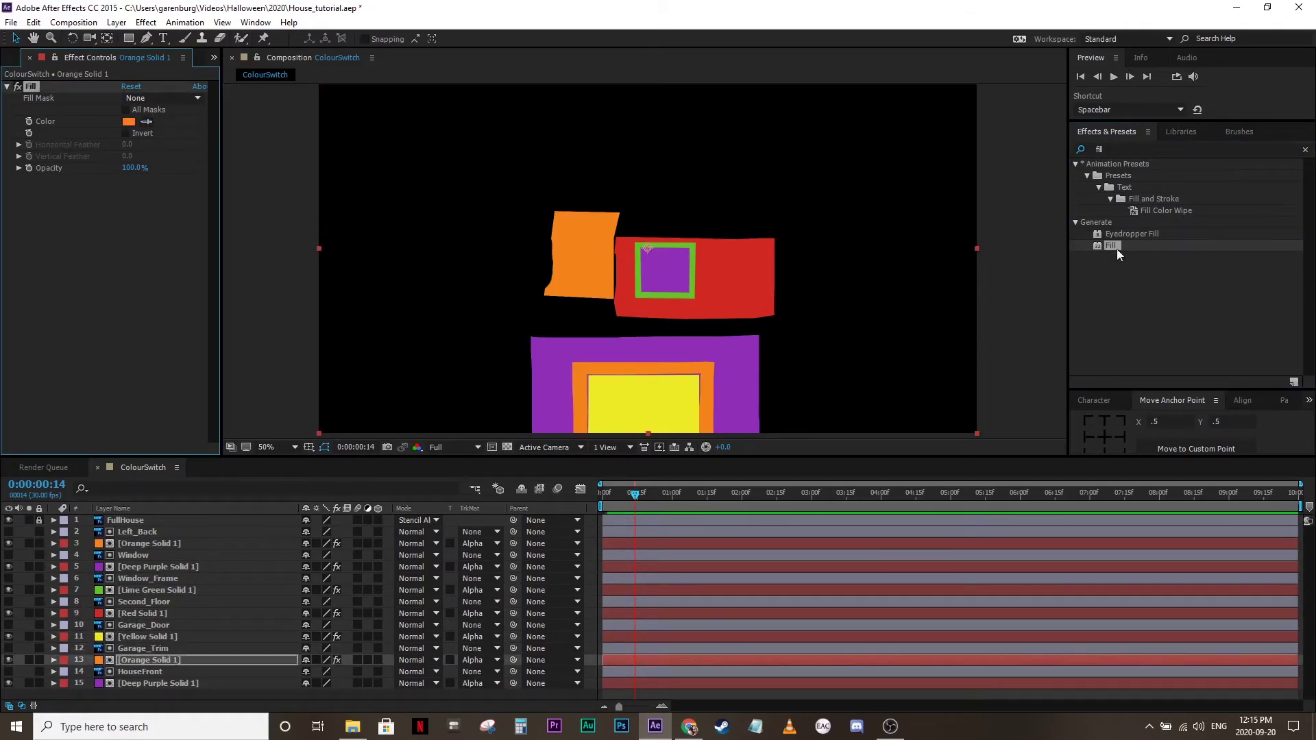
drag(1110, 246, 201, 683)
click(145, 121)
click(100, 682)
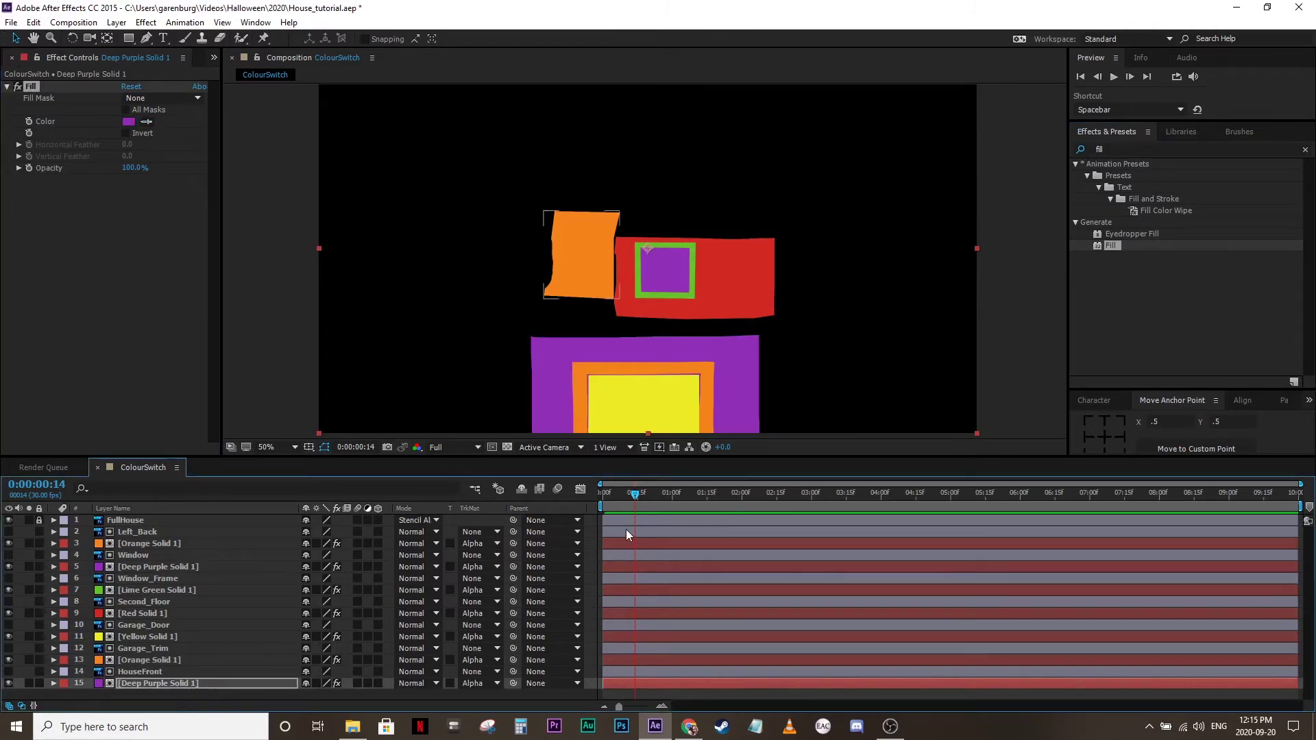
click(641, 495)
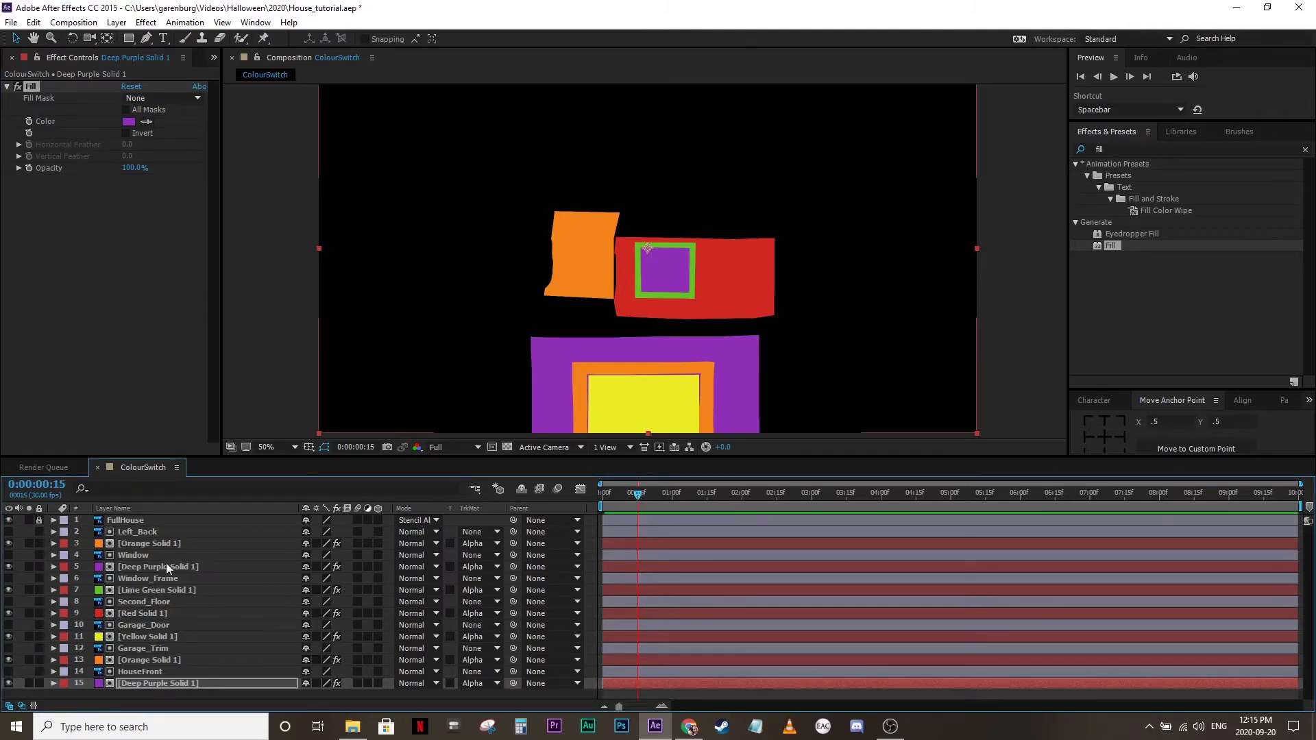
click(147, 544)
click(53, 544)
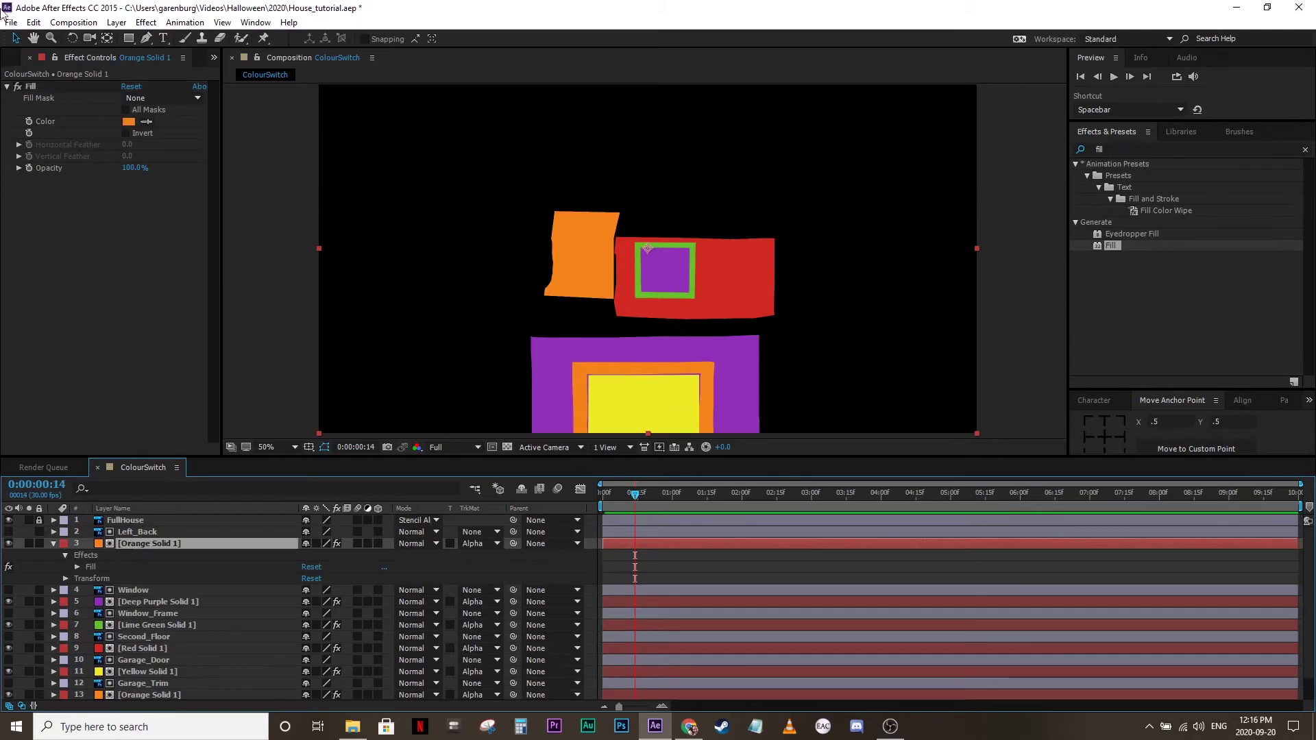
Change Orange Solid 1's Fill to purple, sampled from the Deep Purple layer's label
click(30, 124)
key(ctrl+Down)
key(ctrl+Down)
key(ctrl+Down)
key(ctrl+Down)
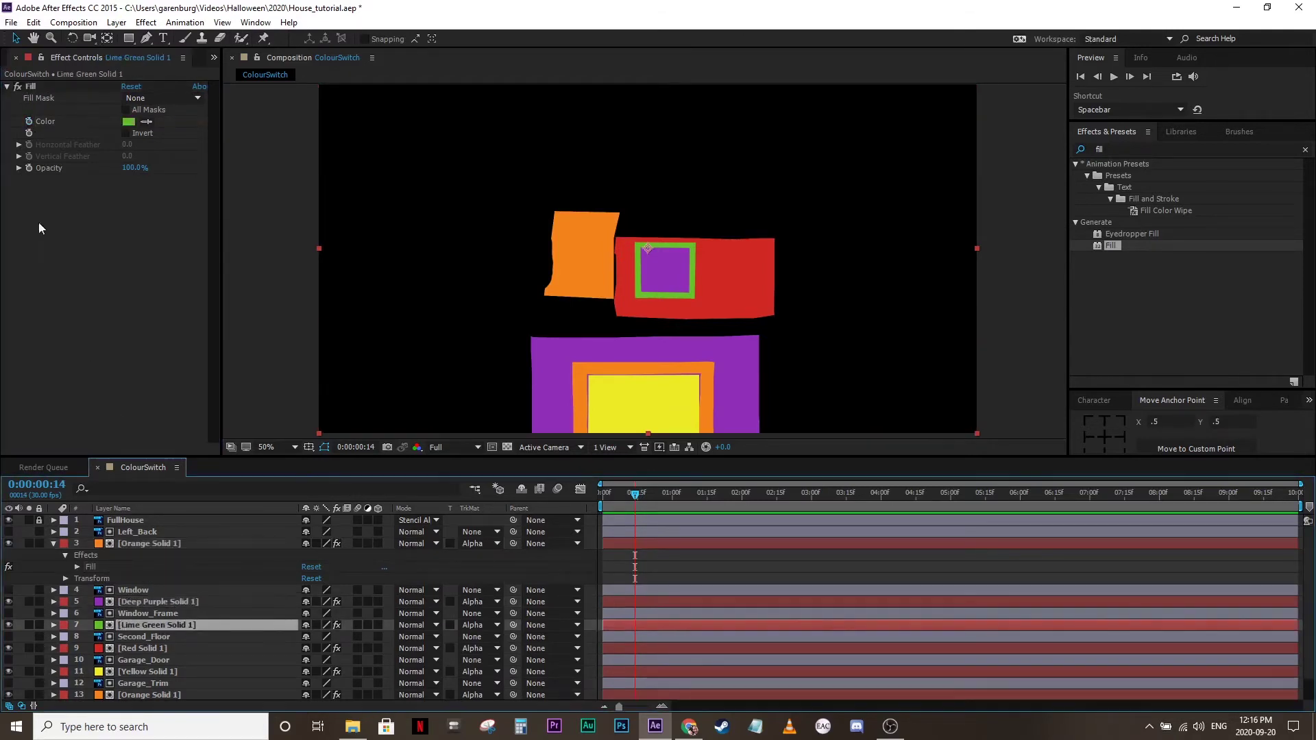
key(ctrl+Down)
key(ctrl+Down)
key(ctrl+Down)
key(ctrl+Down)
key(ctrl+Down)
key(ctrl+Down)
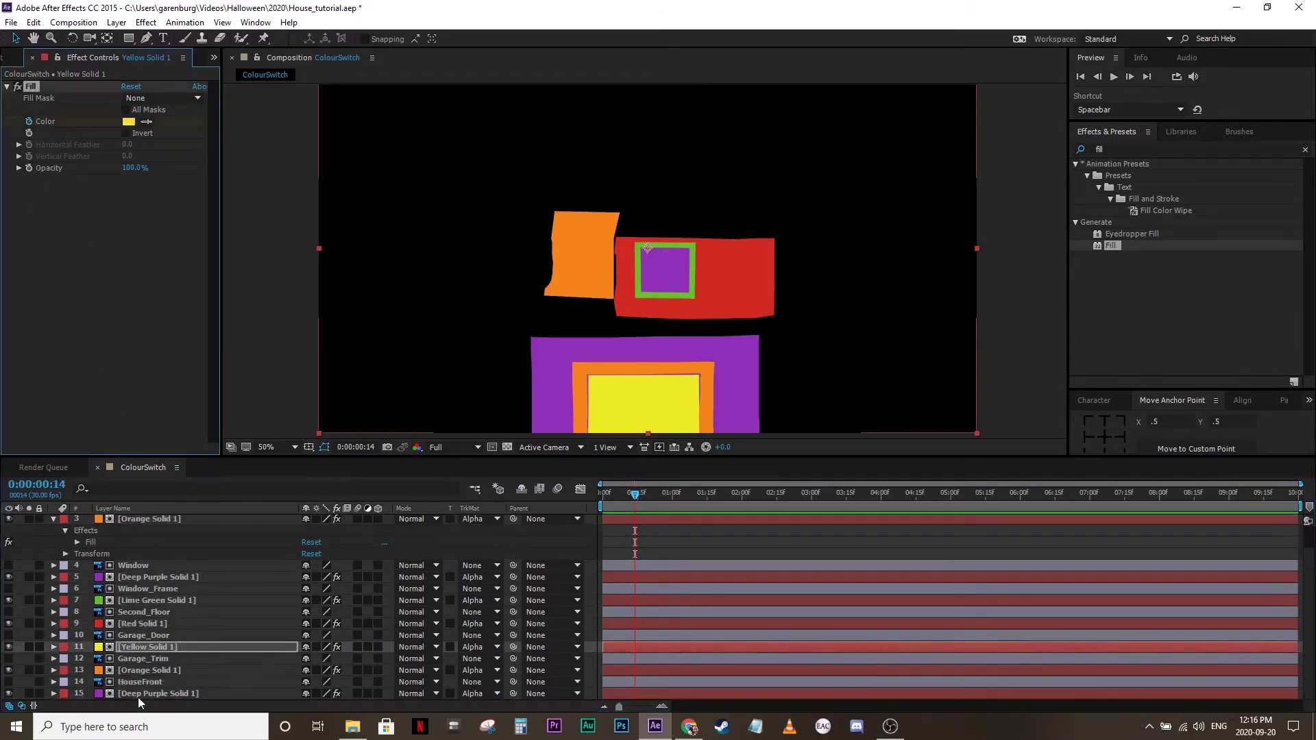
key(ctrl+Down)
key(ctrl+Down)
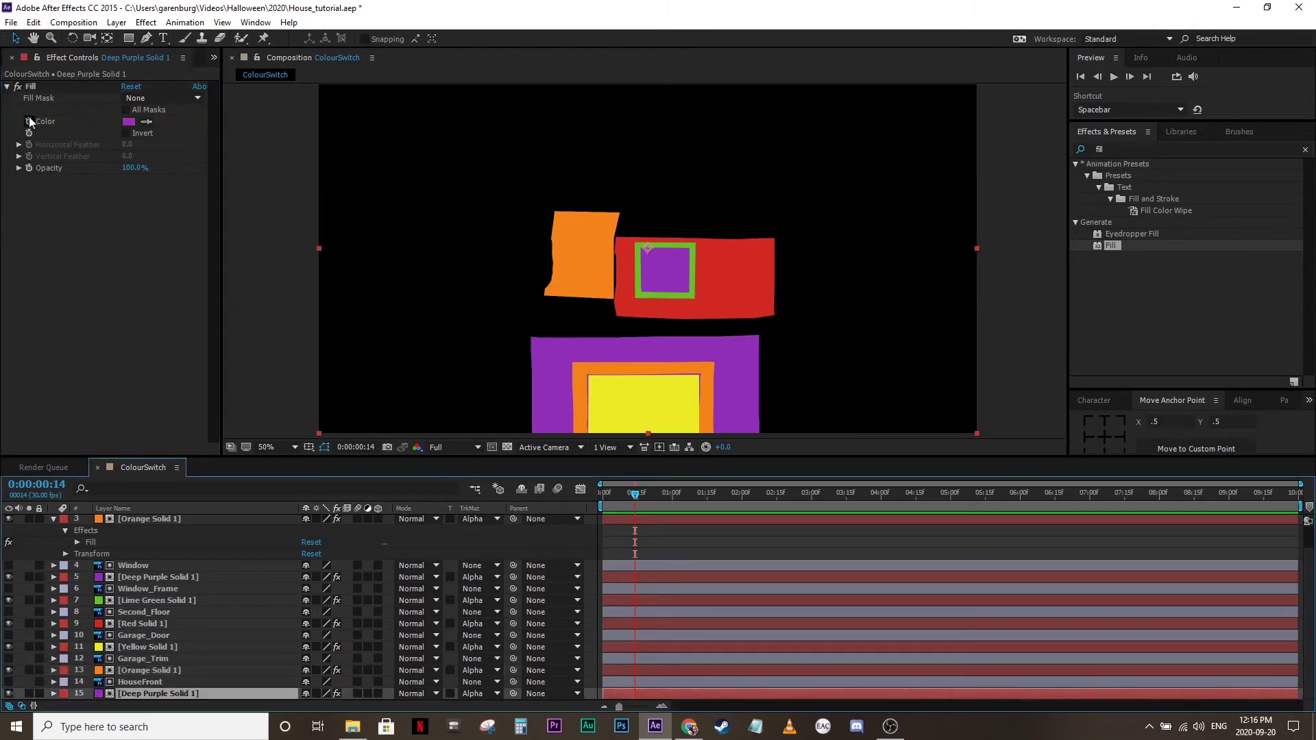
key(ctrl+Right)
scroll(211, 684, up, 1)
click(145, 541)
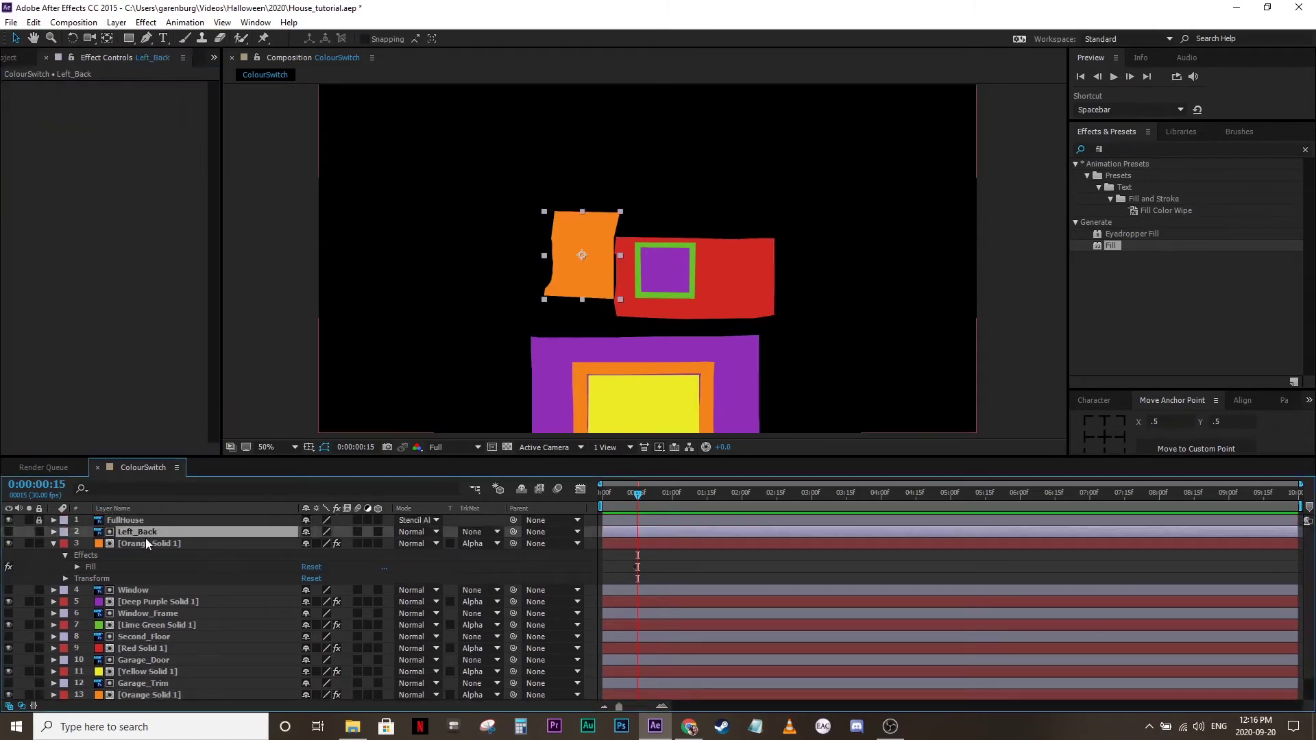
click(146, 121)
click(102, 602)
Make the window square lime green and the window frame red
key(ctrl+Down)
key(ctrl+Down)
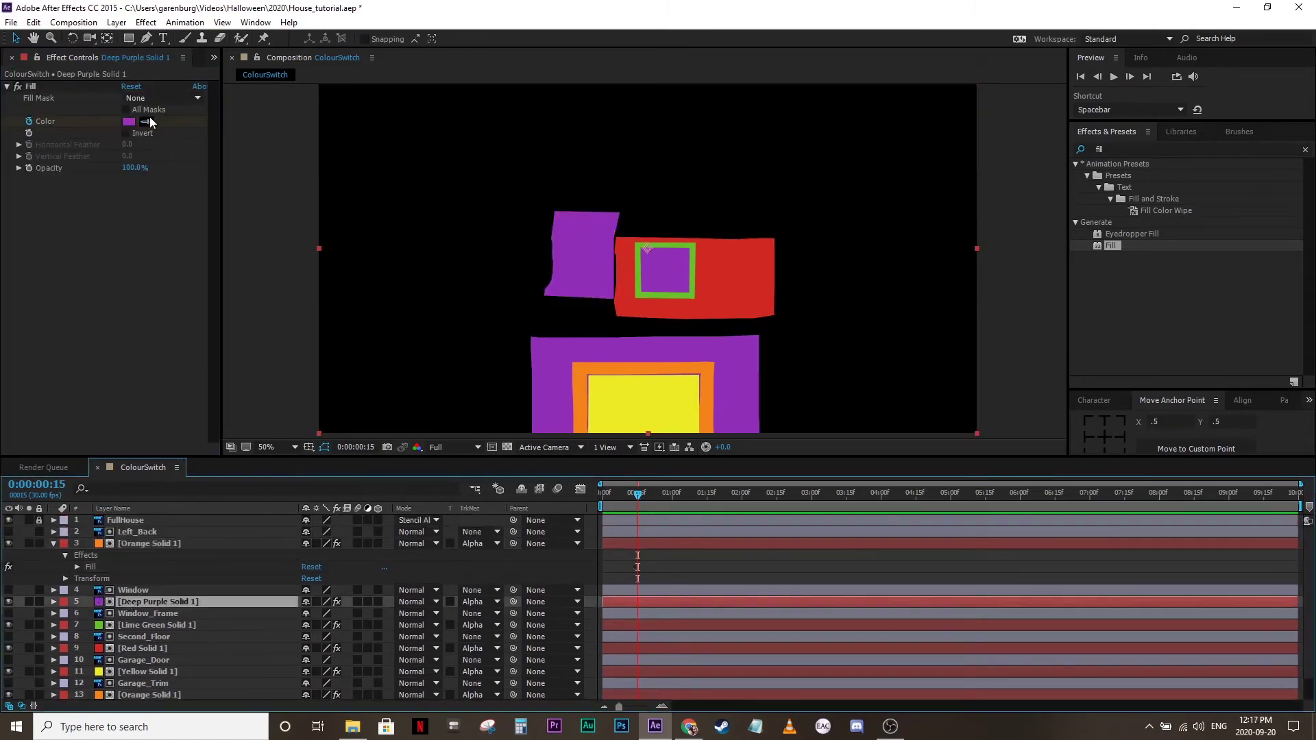
click(146, 121)
click(101, 623)
key(ctrl+Down)
key(ctrl+Down)
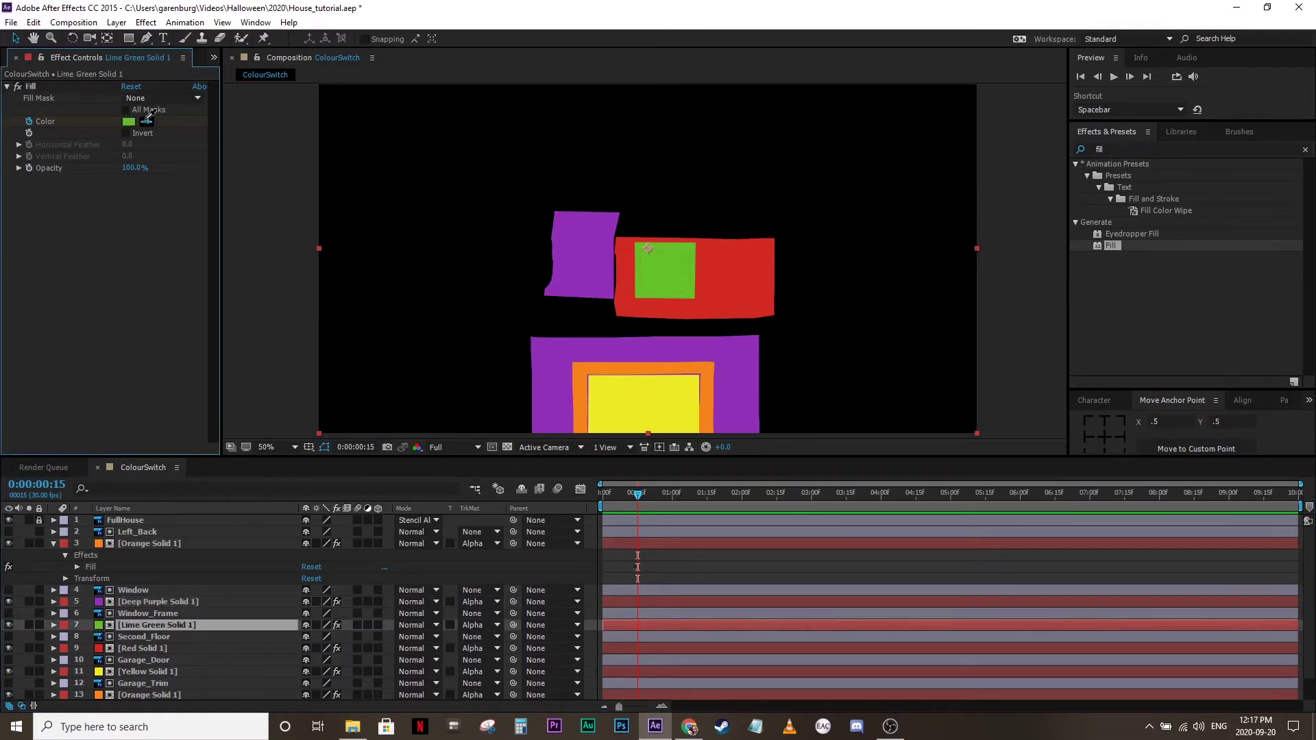
click(147, 121)
click(98, 648)
Turn the second floor yellow and the lower inner rectangle orange
key(ctrl+Down)
key(ctrl+Down)
click(146, 121)
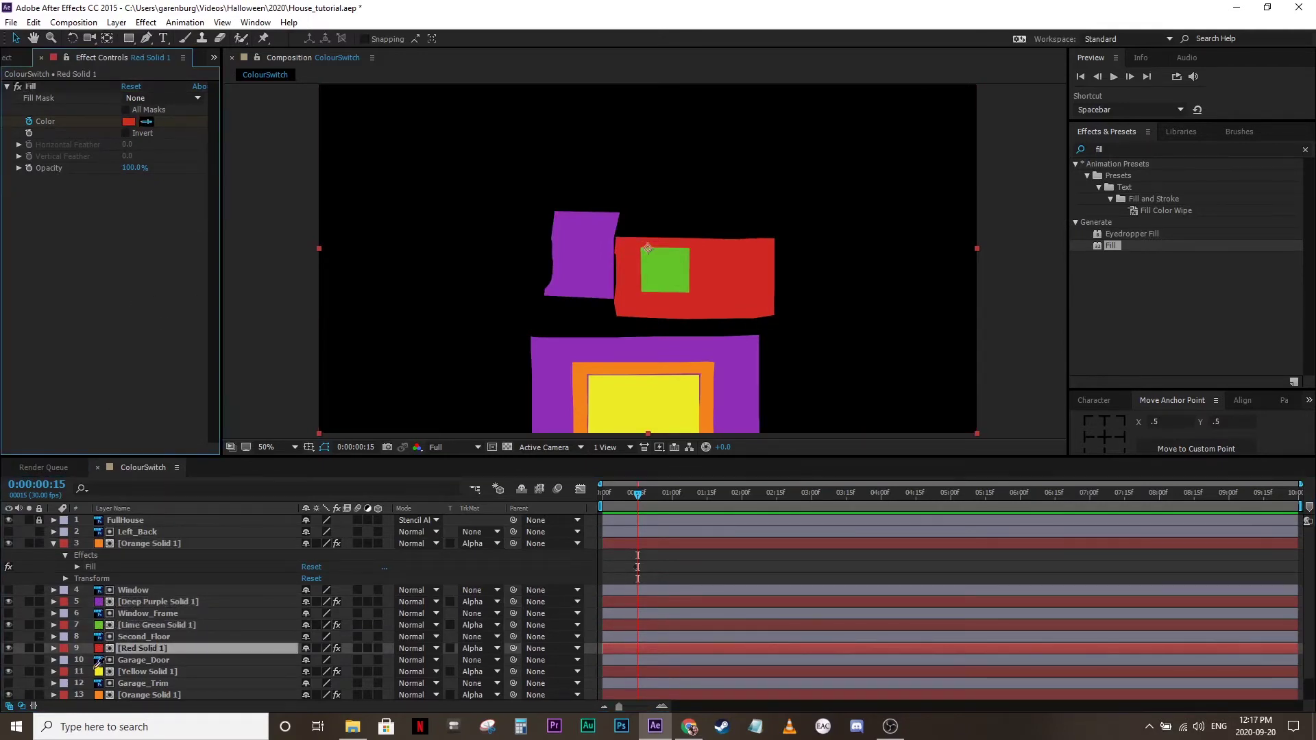
click(98, 671)
key(ctrl+Down)
key(ctrl+Down)
click(147, 121)
click(98, 695)
Make the garage trim purple and the lower house front orange, then go to one second
scroll(130, 667, down, 2)
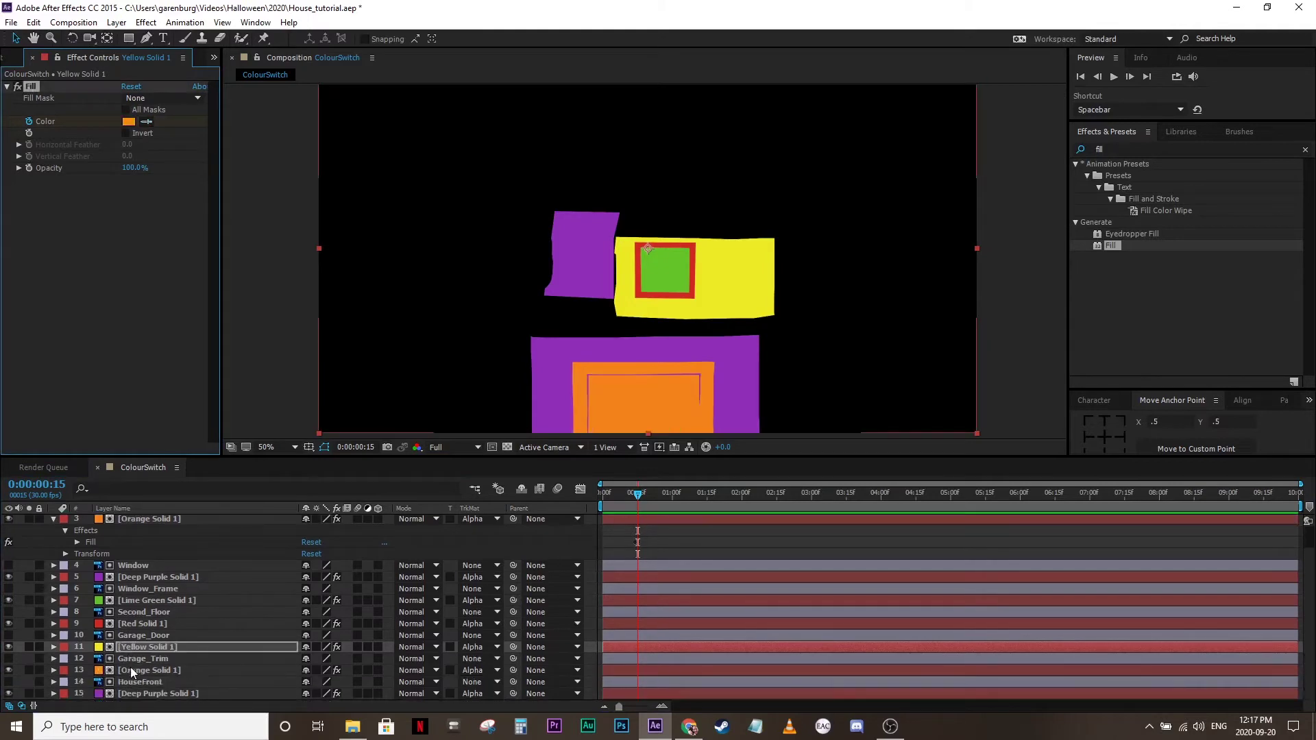
key(ctrl+Down)
key(ctrl+Down)
click(146, 121)
click(98, 695)
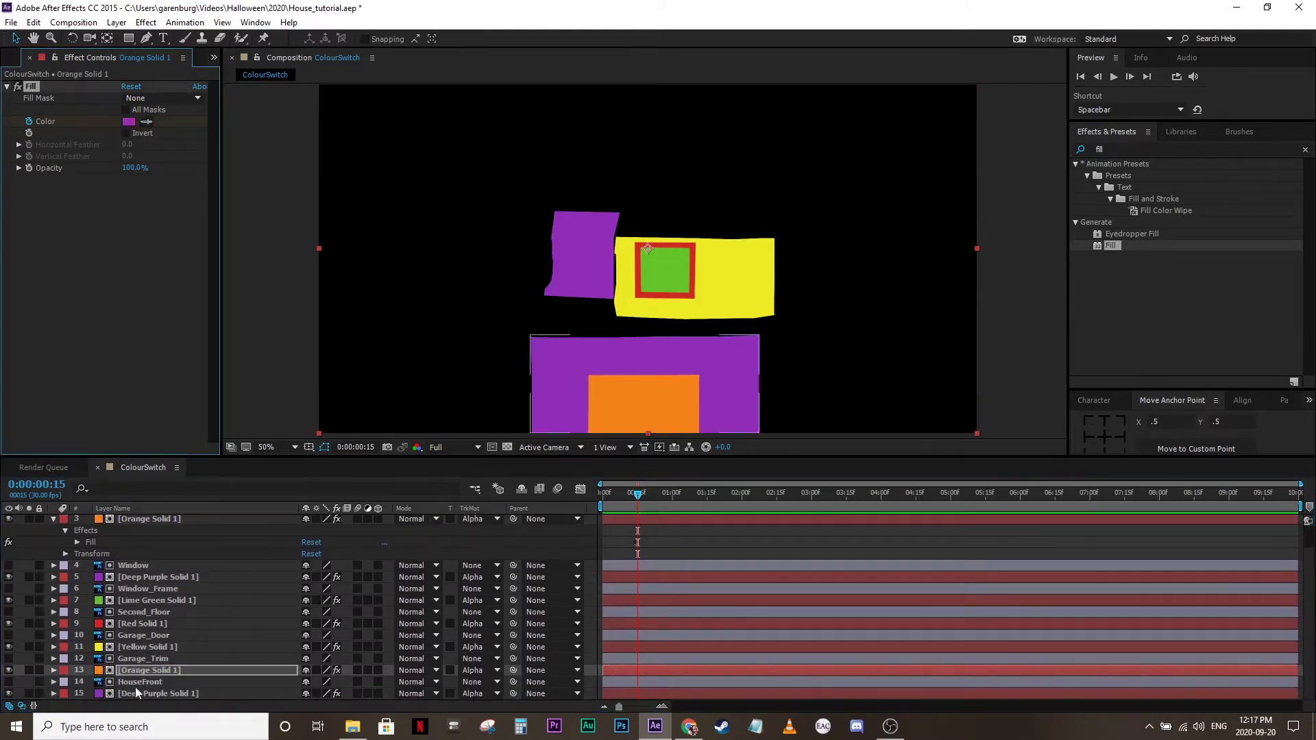
key(ctrl+Down)
key(ctrl+Down)
click(147, 122)
click(100, 519)
scroll(343, 582, up, 2)
click(671, 495)
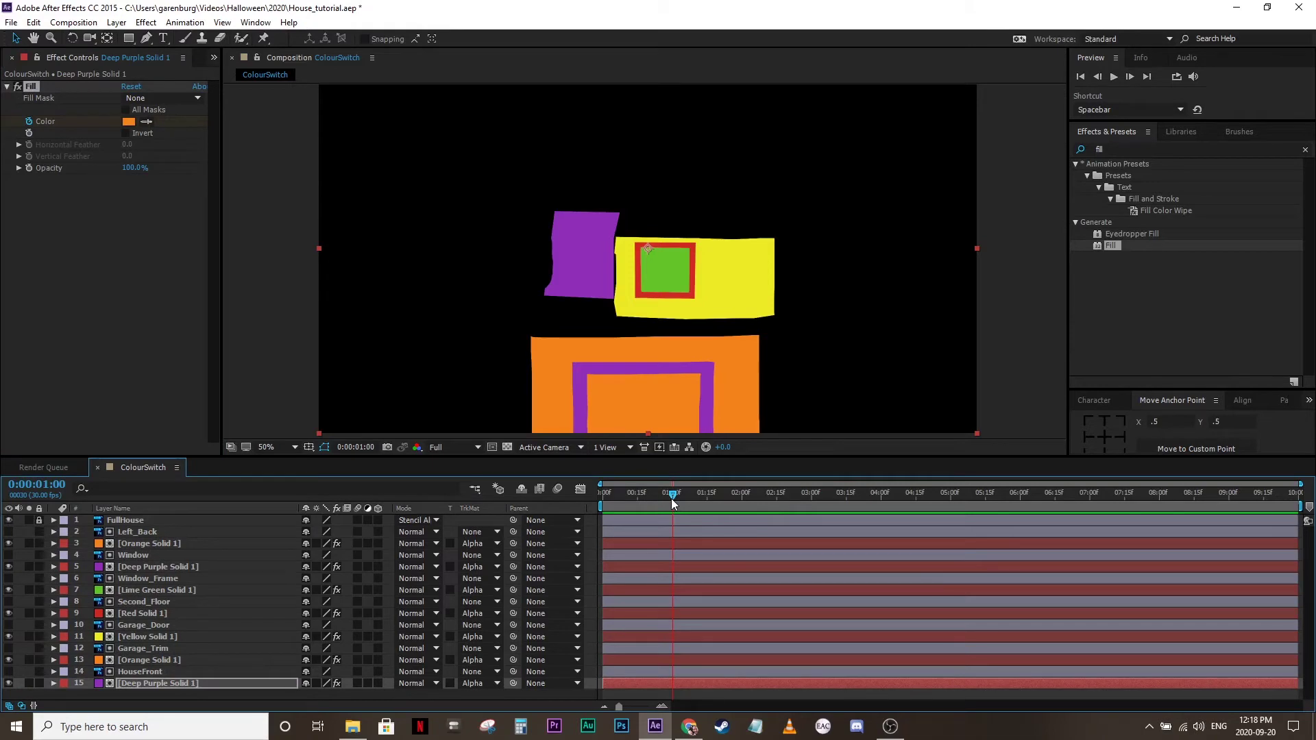
One frame before the one-second mark, add Color keyframes to all seven solids' Fill effects
click(146, 692)
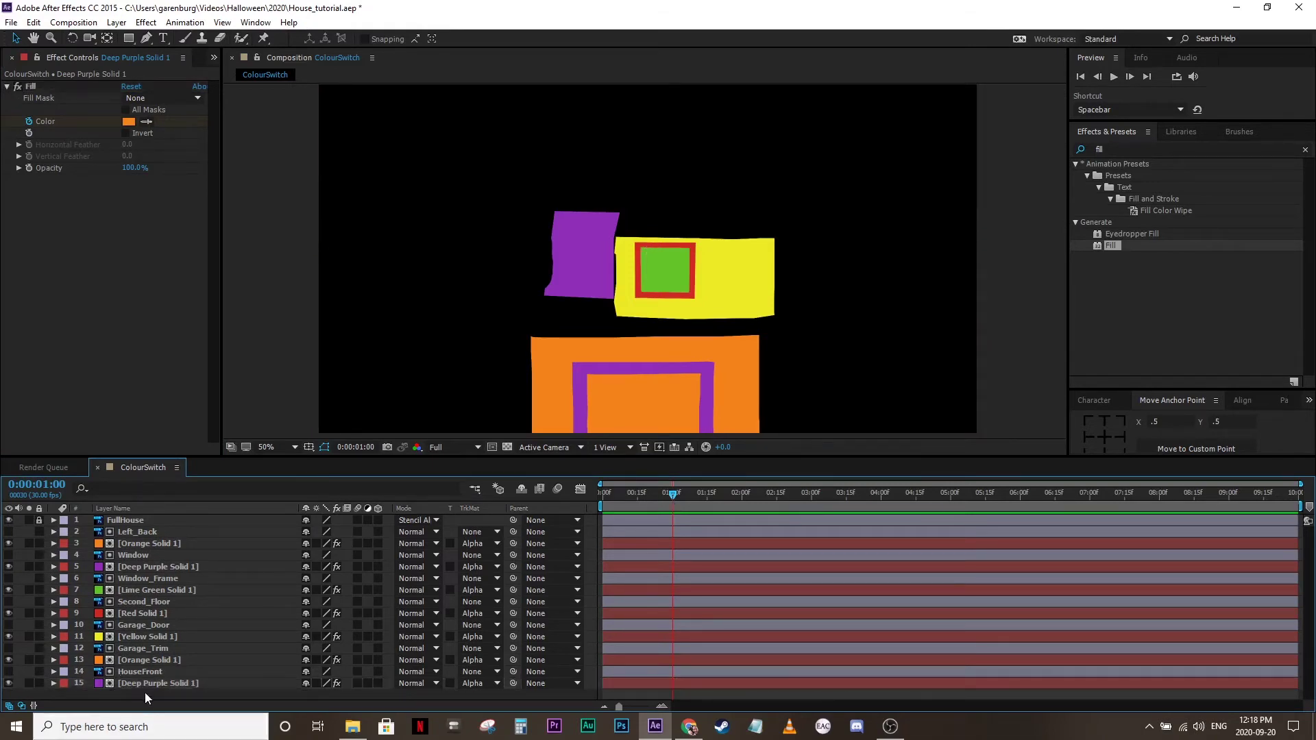
key(u)
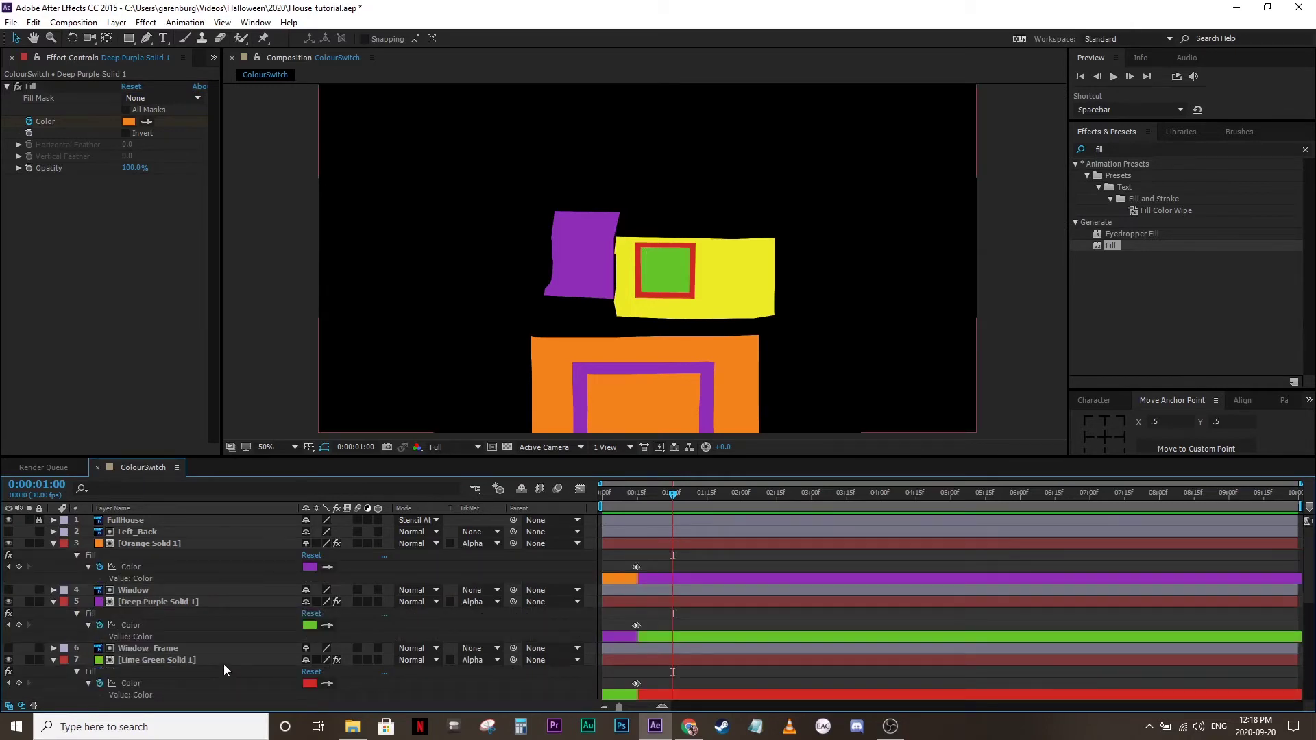
key(Page_Up)
click(19, 567)
click(18, 625)
click(18, 683)
scroll(20, 685, down, 2)
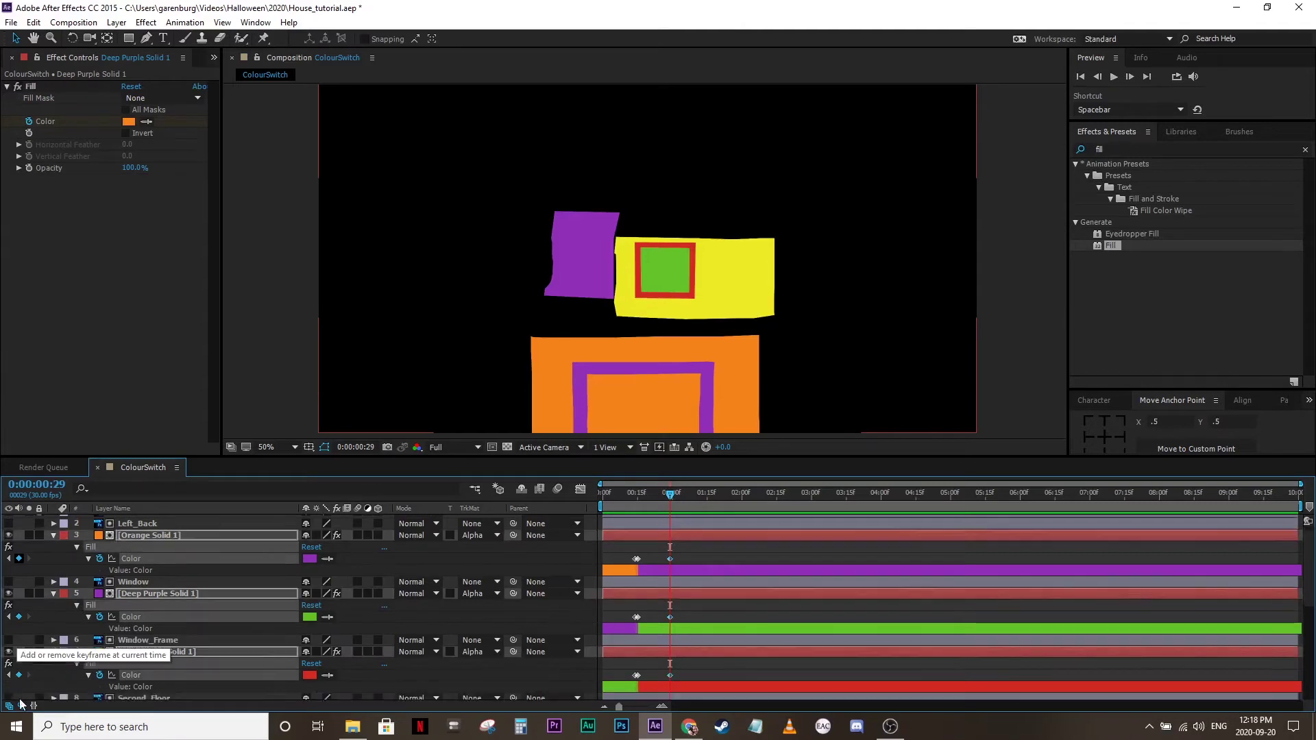
click(18, 690)
scroll(21, 704, down, 1)
click(18, 705)
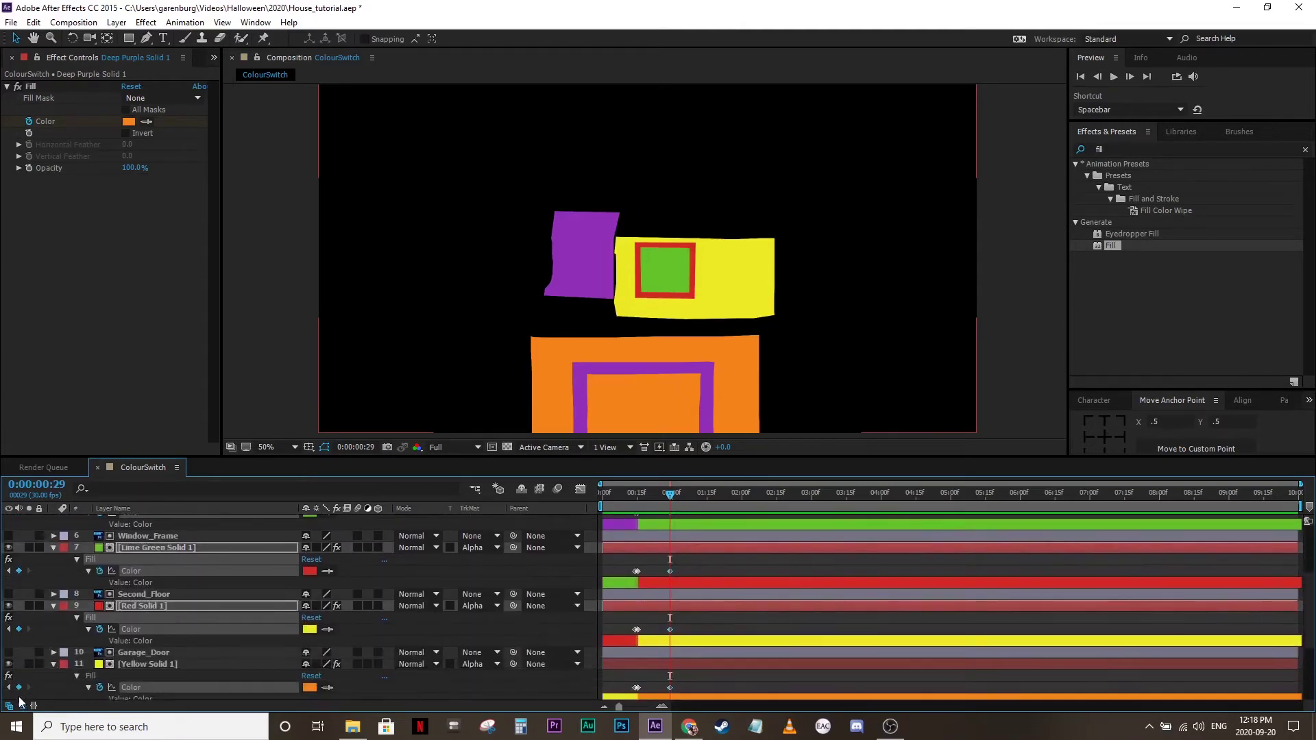
scroll(21, 704, down, 1)
scroll(19, 701, down, 1)
click(18, 701)
scroll(19, 701, down, 1)
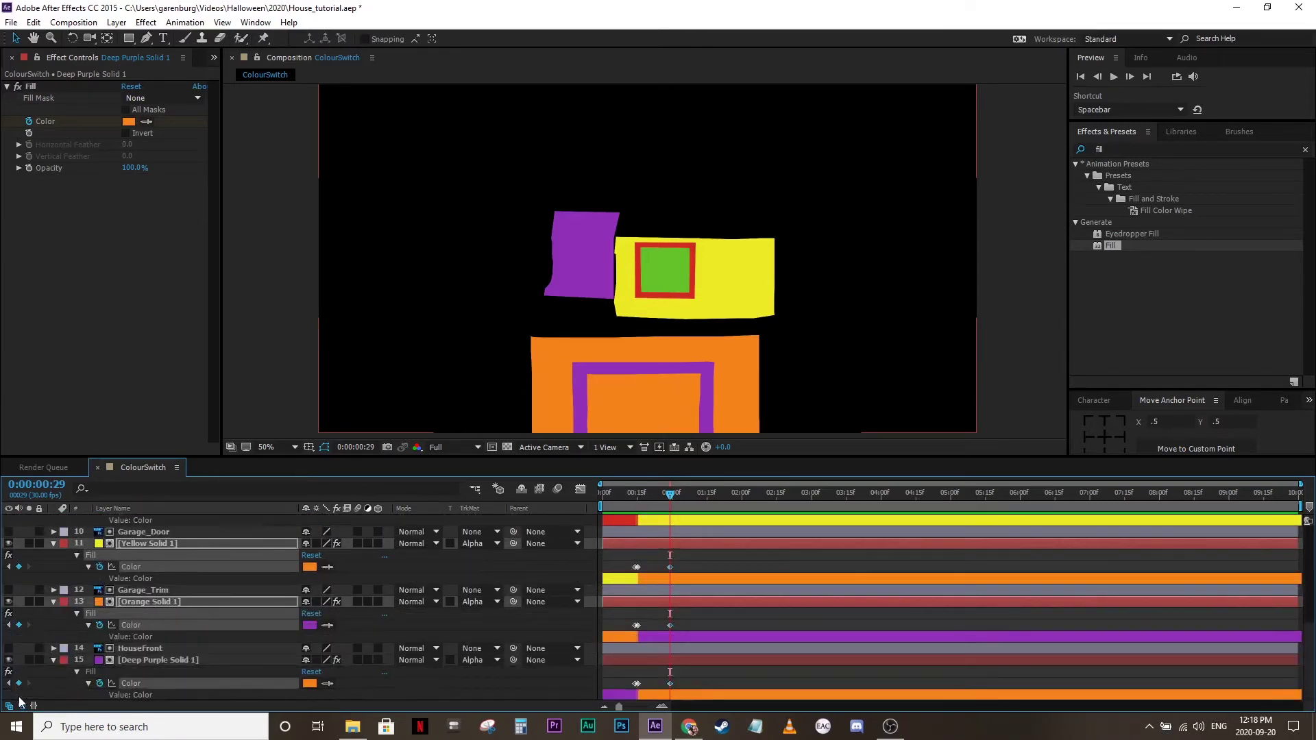
click(18, 700)
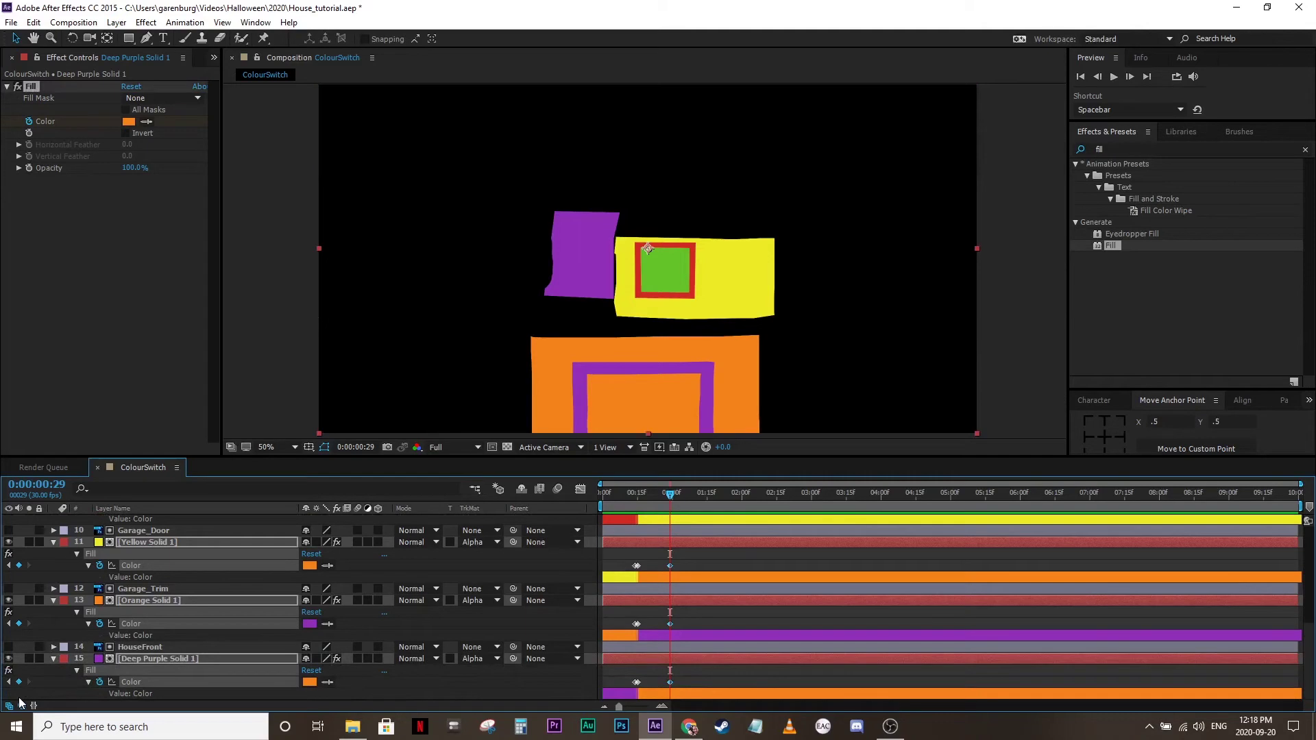
One frame later, recolour the Red Solid 1 and Orange Solid 1 fills
key(Page_Down)
scroll(331, 591, up, 2)
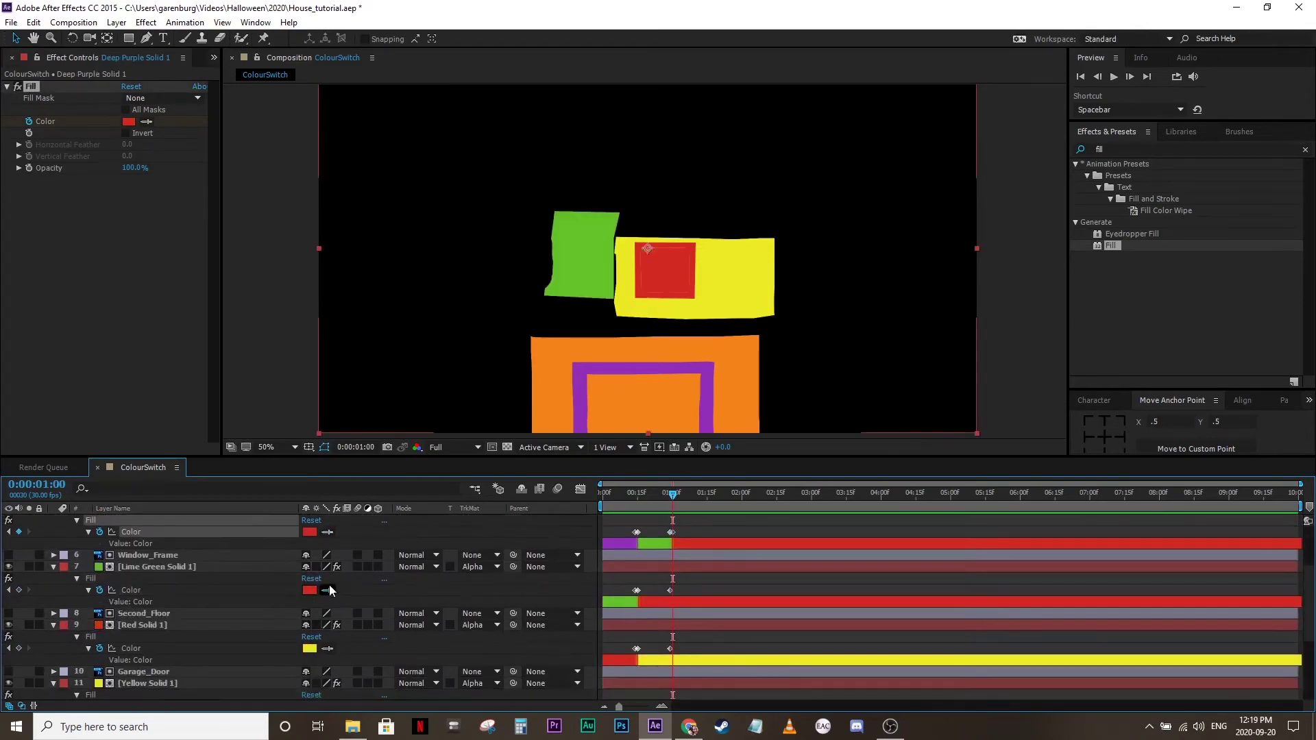
click(319, 646)
scroll(319, 657, down, 2)
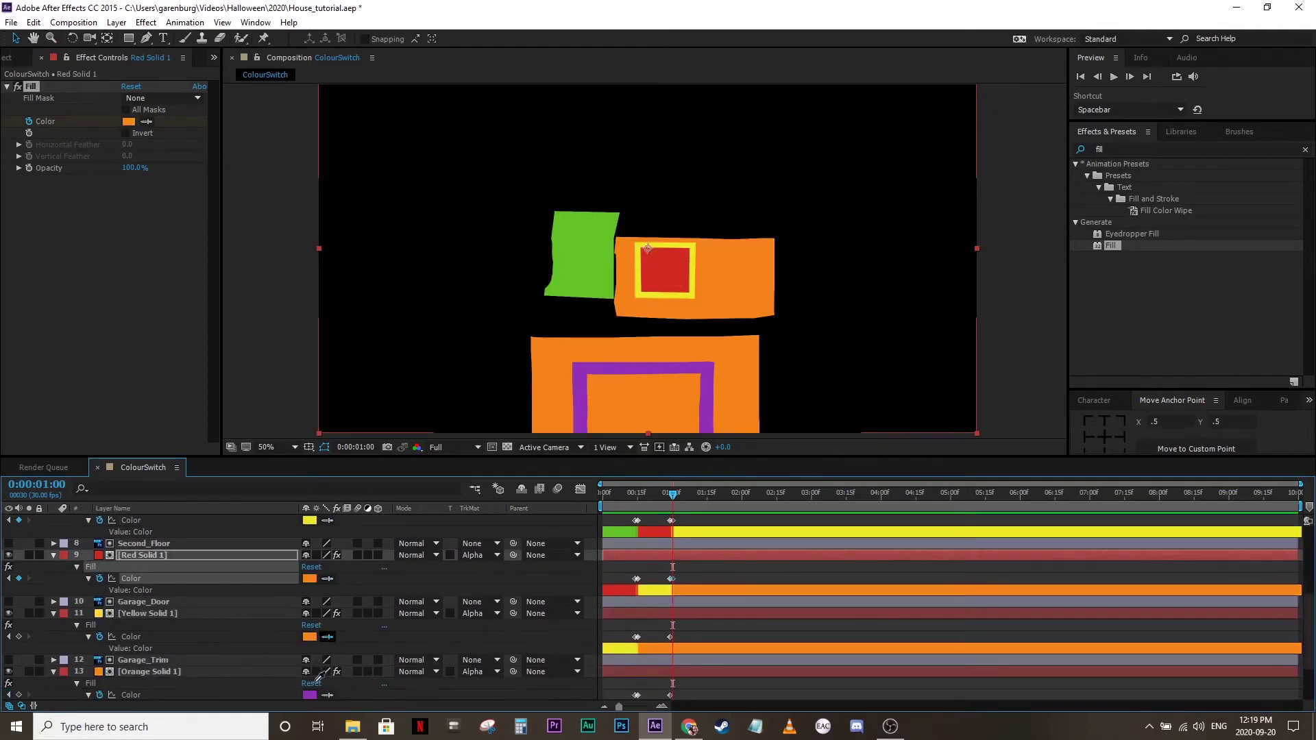
click(317, 677)
scroll(317, 677, down, 2)
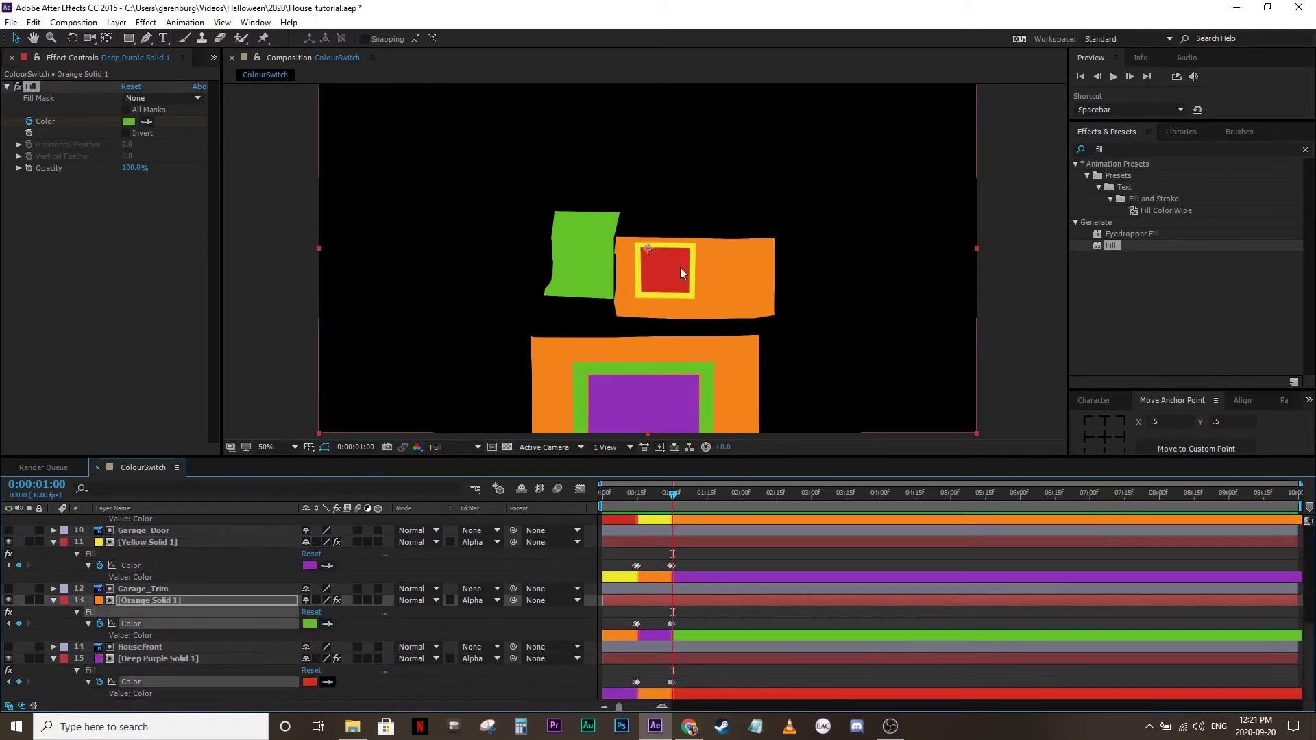
Return the playhead to the start and preview the colour switching
click(681, 268)
drag(672, 493, 583, 502)
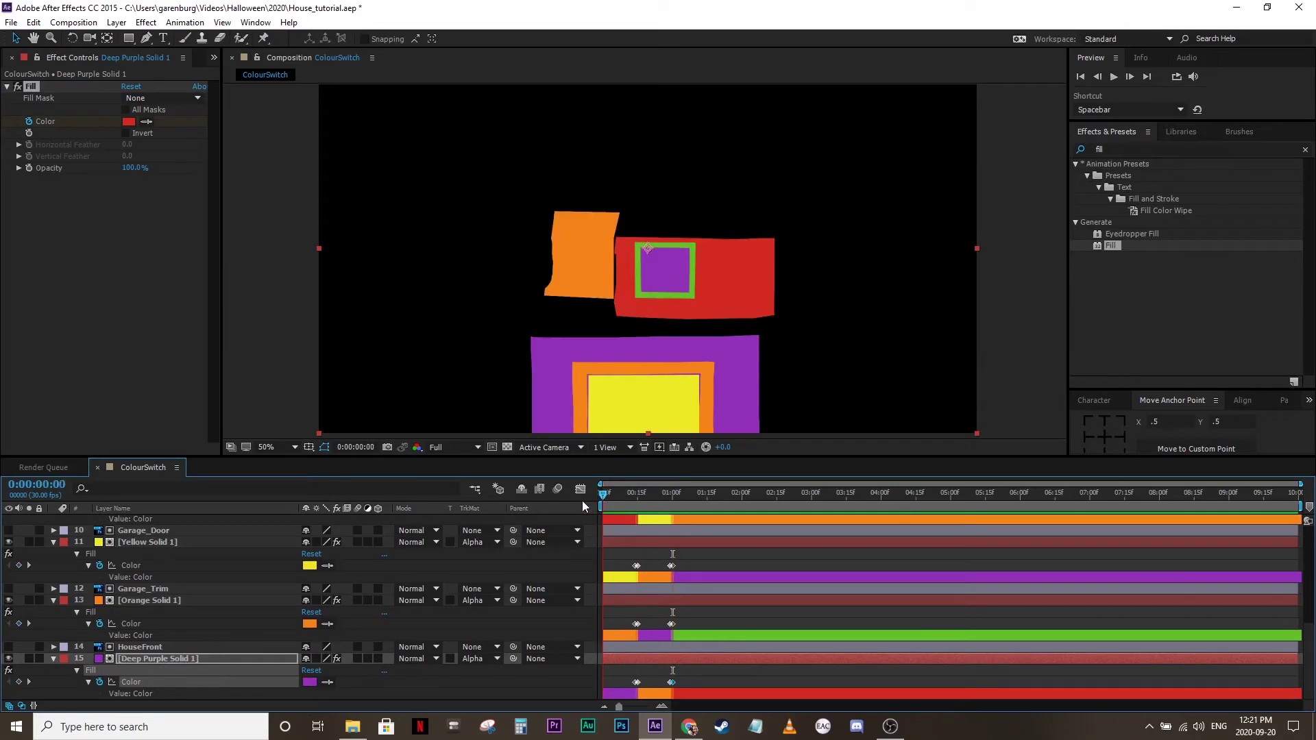
key(space)
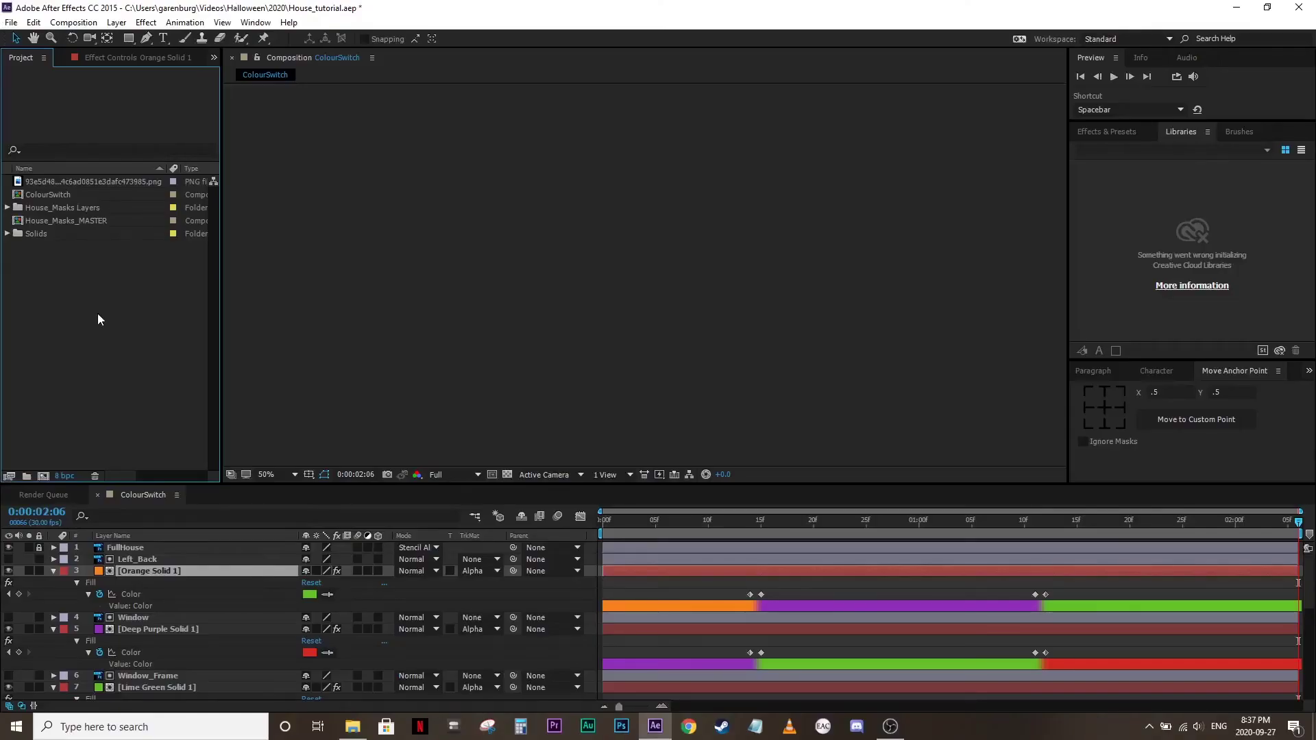
Create a new composition named 'Videos & Texture' at 1920 x 1080
right_click(98, 314)
click(118, 325)
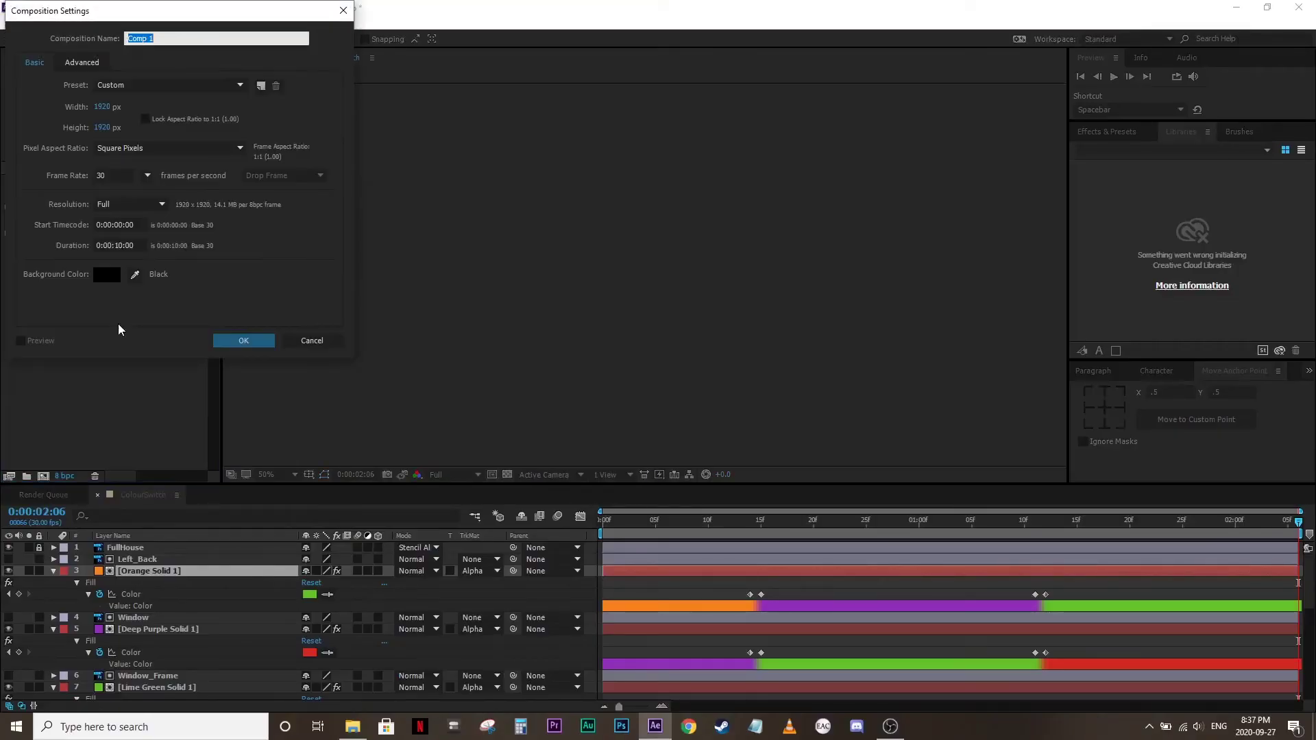
text(Videos & Texture)
click(102, 126)
text(1080)
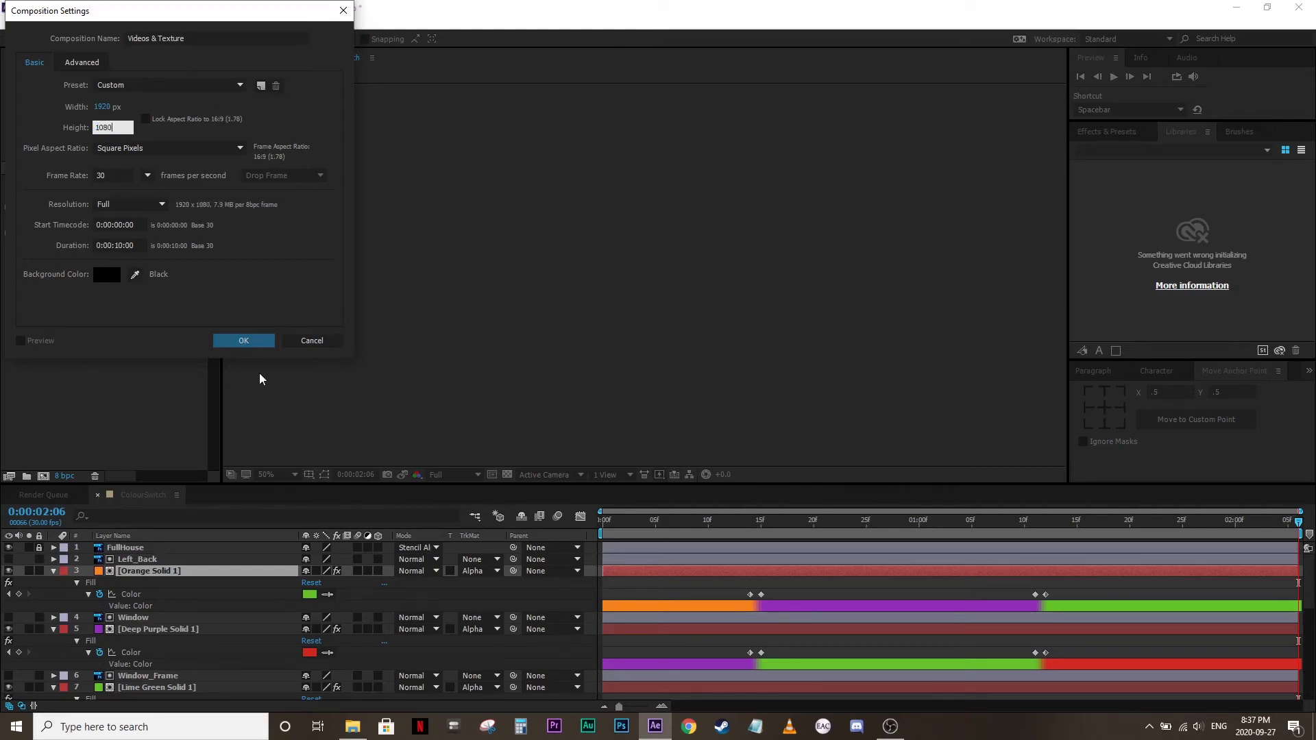
click(252, 346)
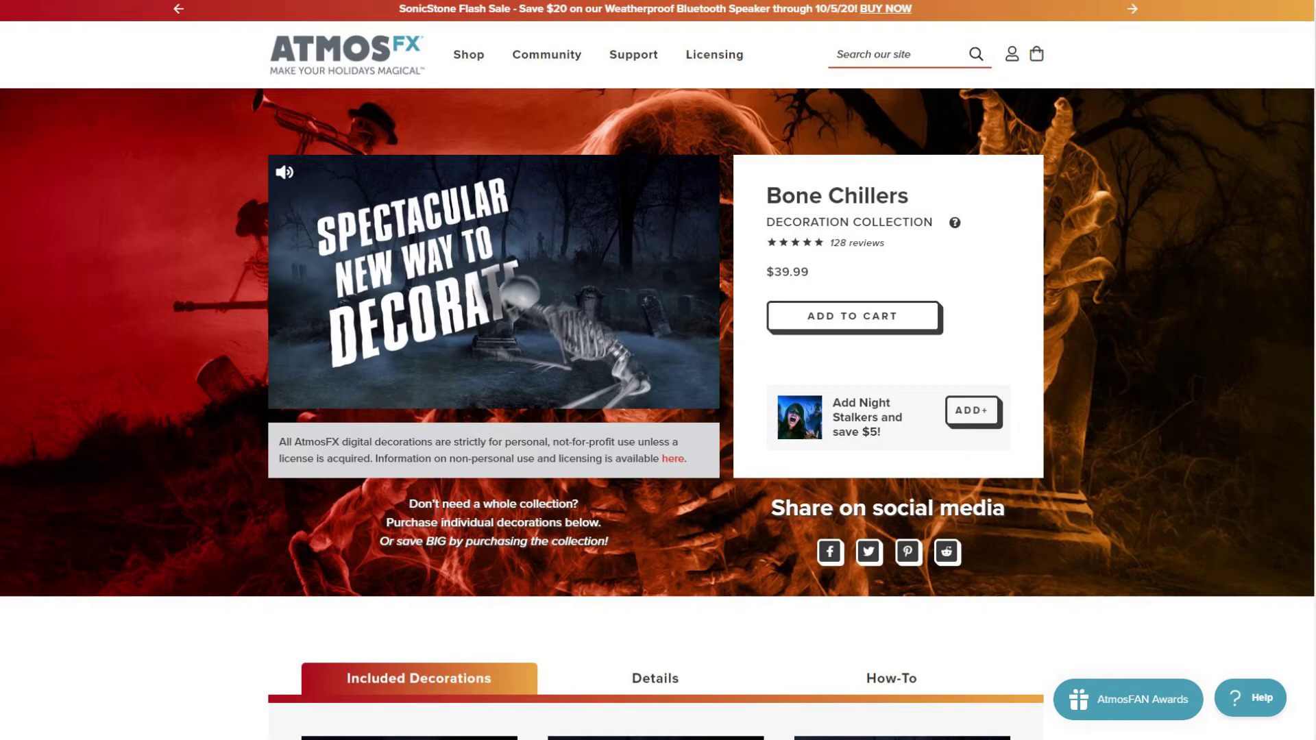
Drag the four downloaded 2ndDisplay video and image files from Explorer into the Project panel
drag(807, 288, 511, 130)
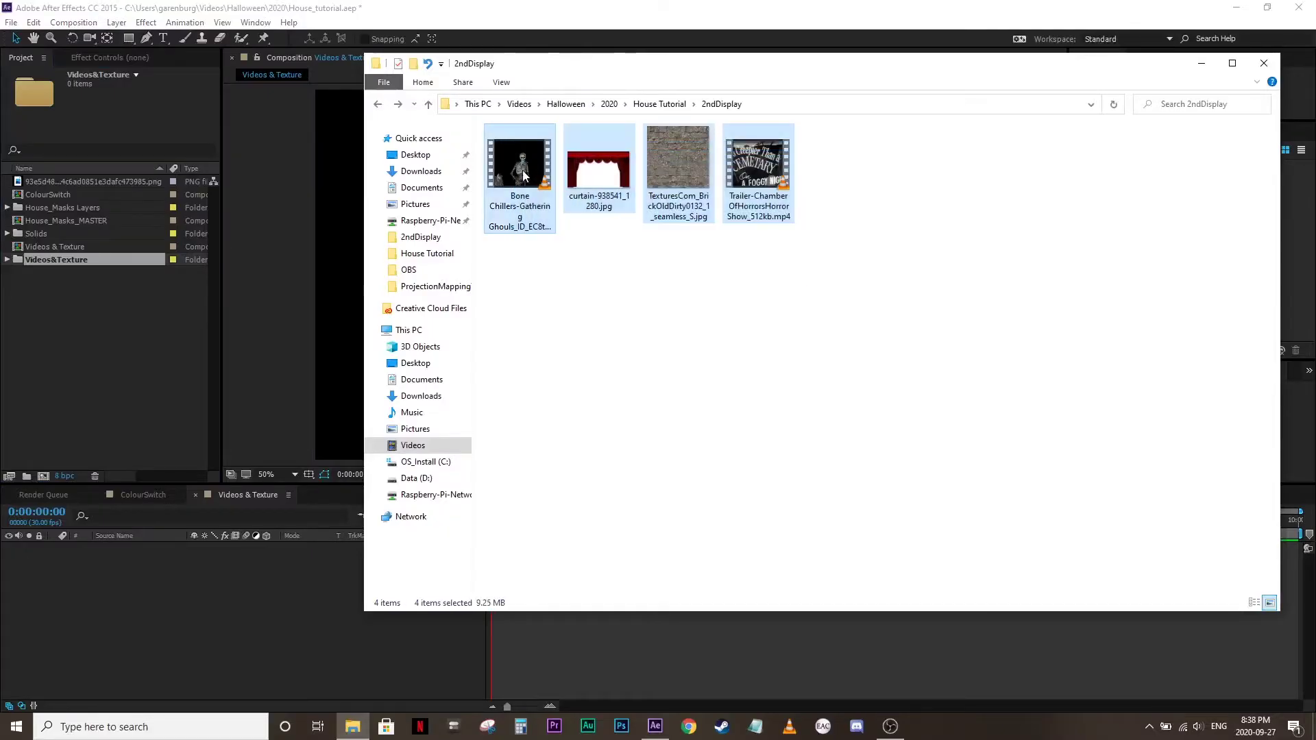
drag(528, 176, 80, 258)
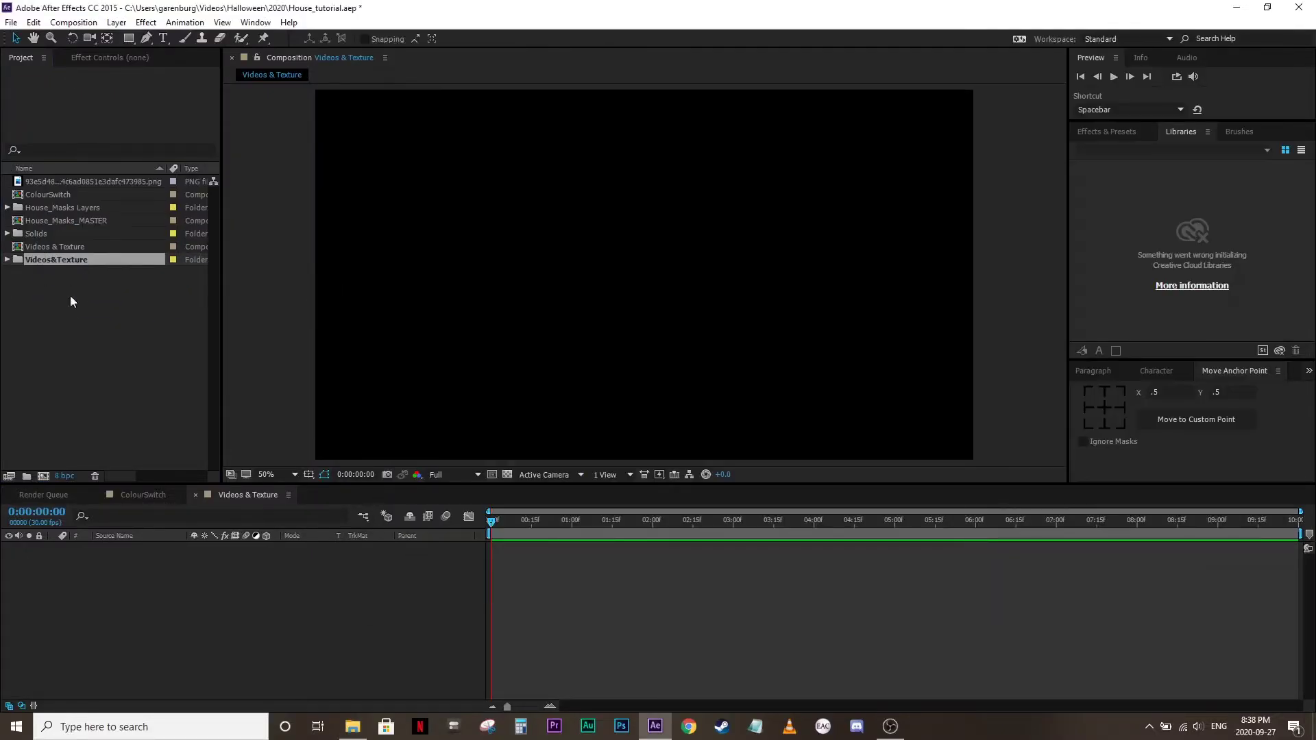
Paste the House_Masks_MASTER mask layers into Videos & Texture and delete the Background layer
double_click(21, 220)
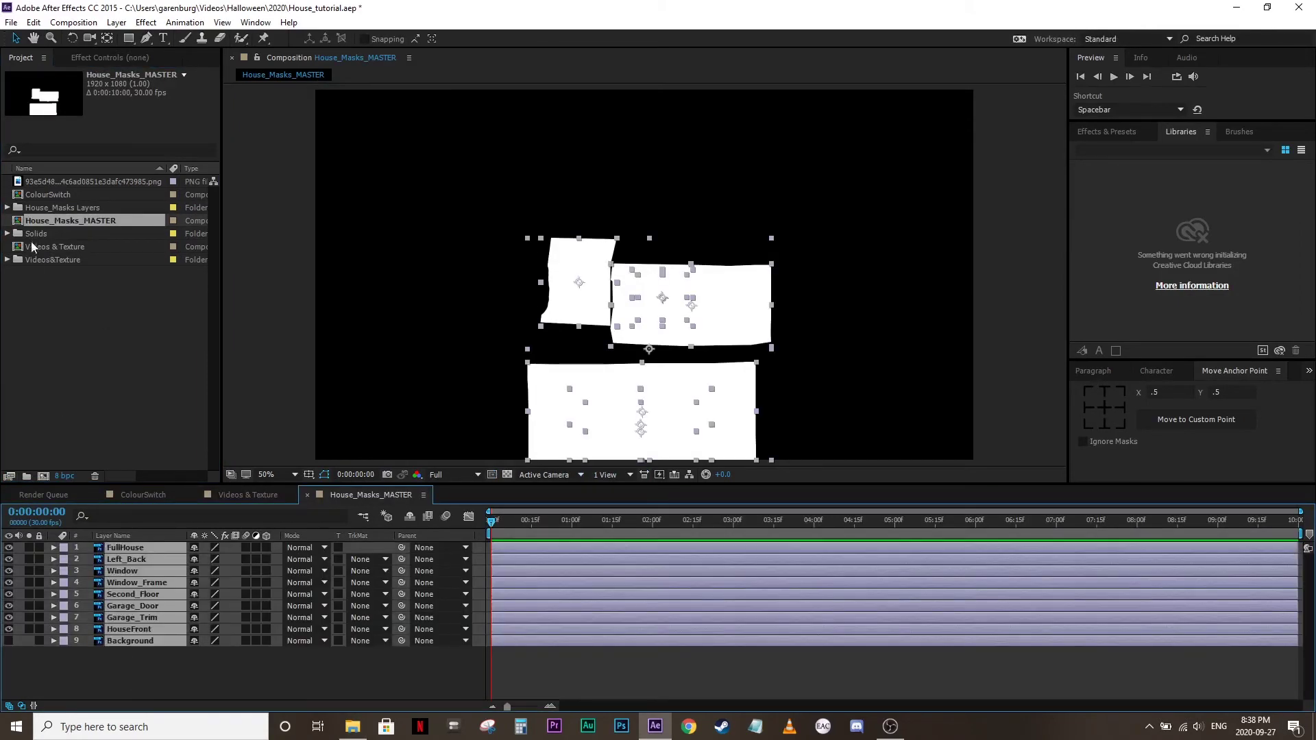
key(ctrl+v)
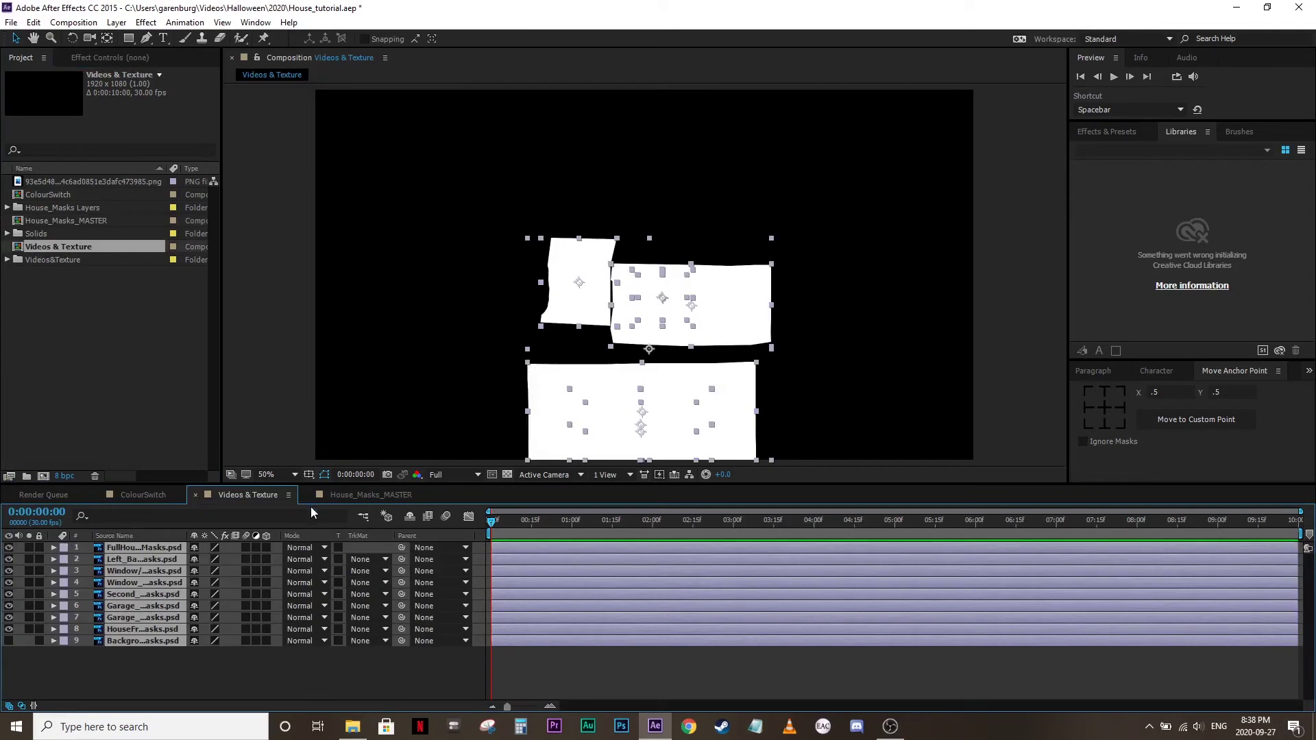
click(282, 692)
click(115, 636)
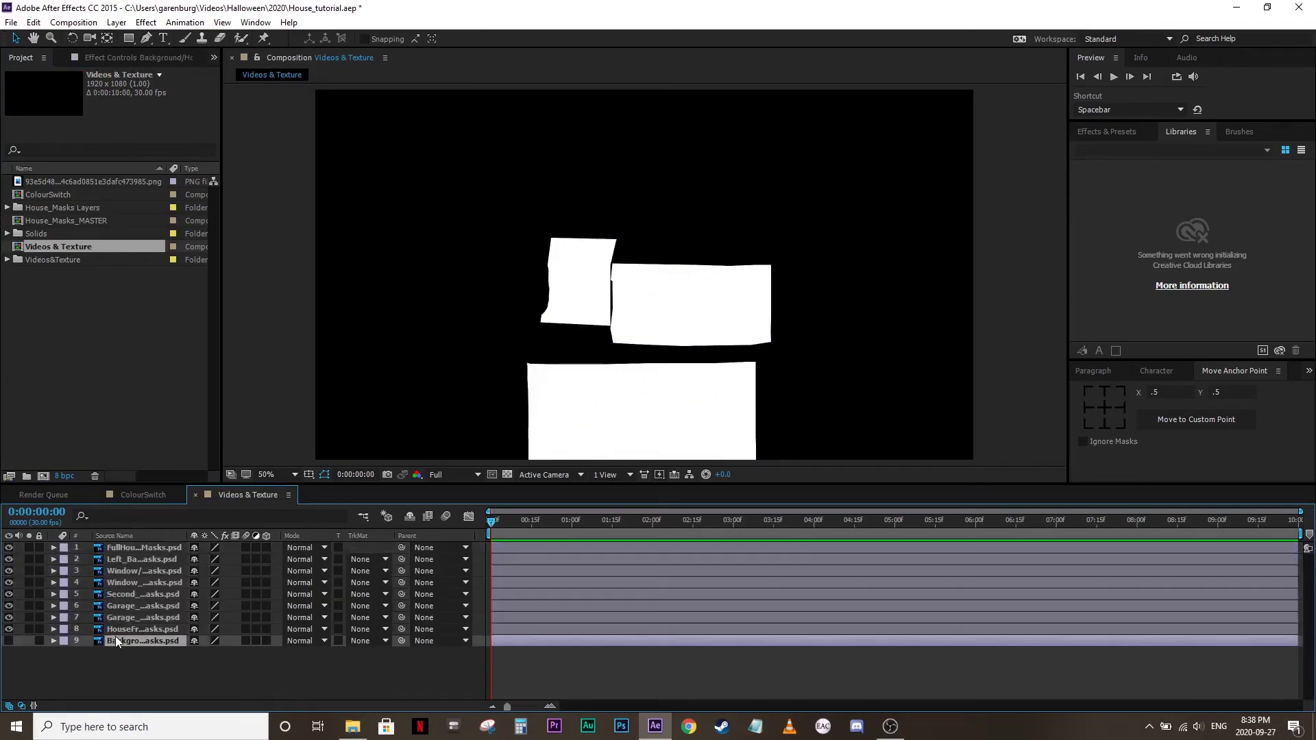
key(Delete)
Set the top FullHouse mask layer's mode to Stencil Alpha
click(306, 548)
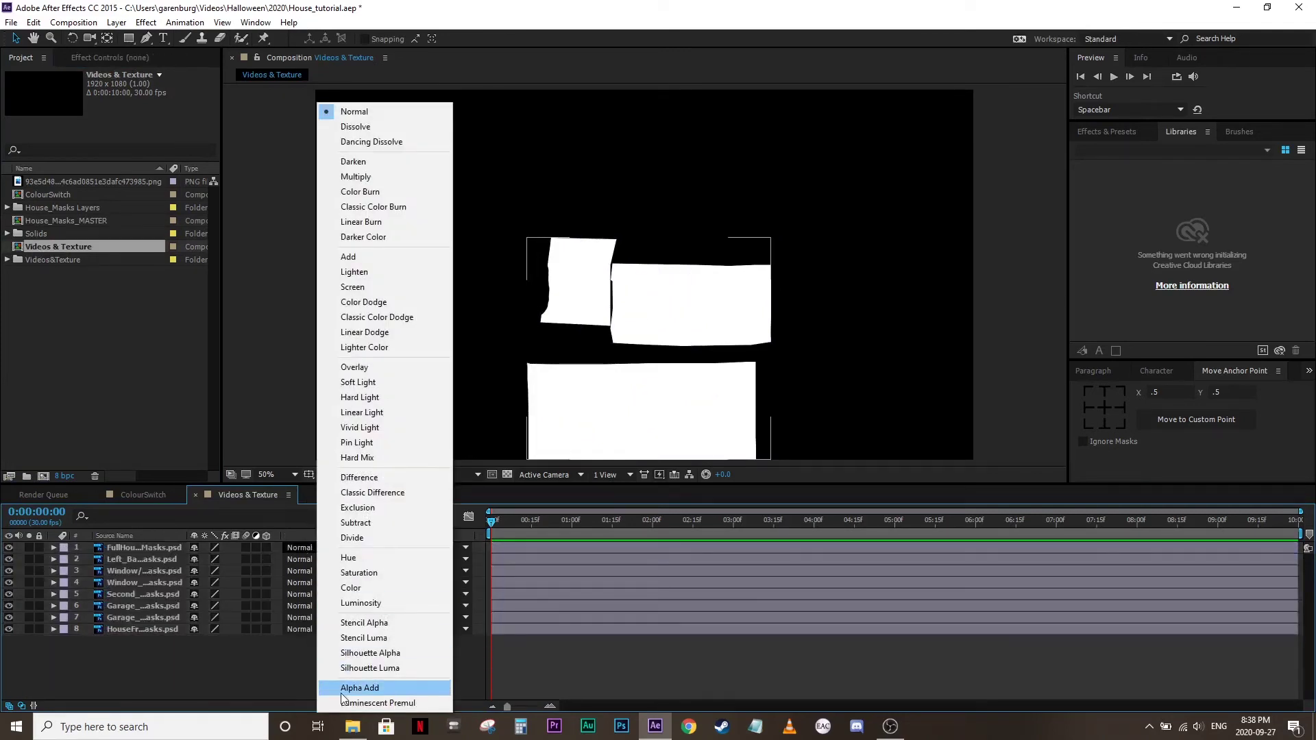
click(329, 622)
click(315, 673)
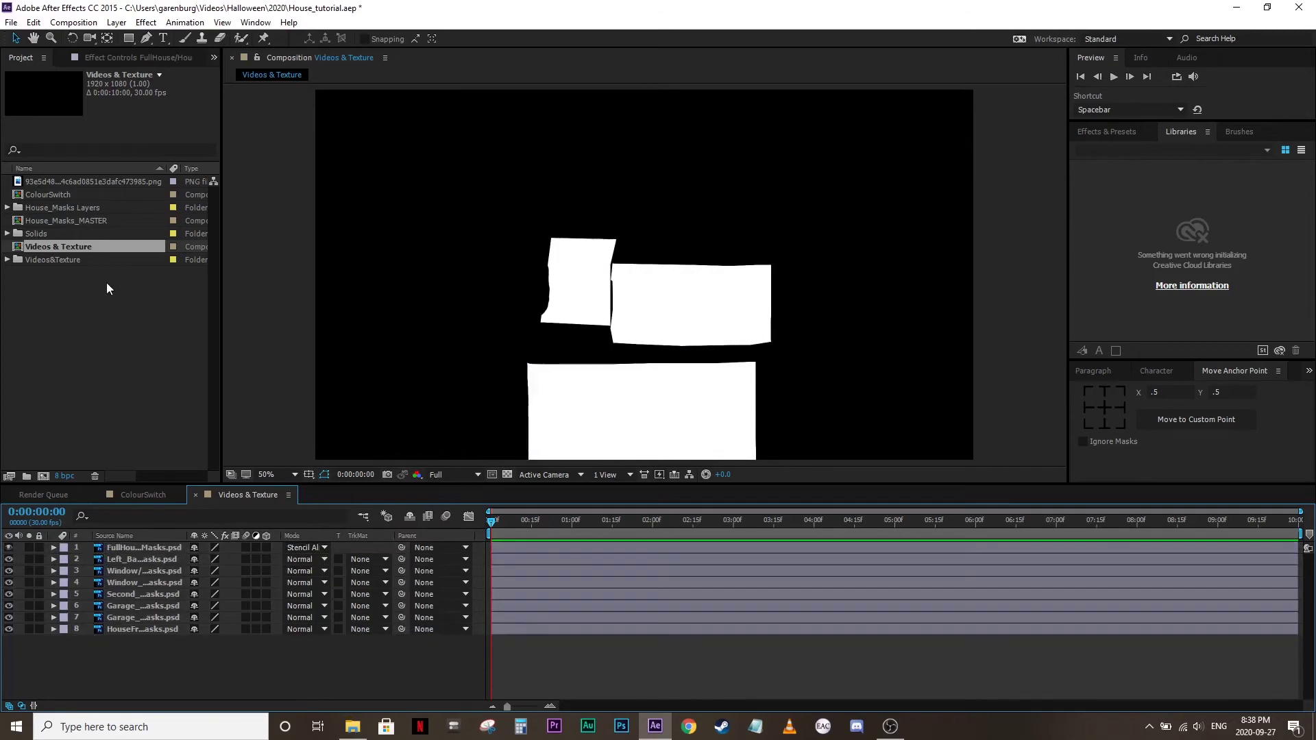
Add the stone texture image to the comp and hide the other house mask layers
click(7, 261)
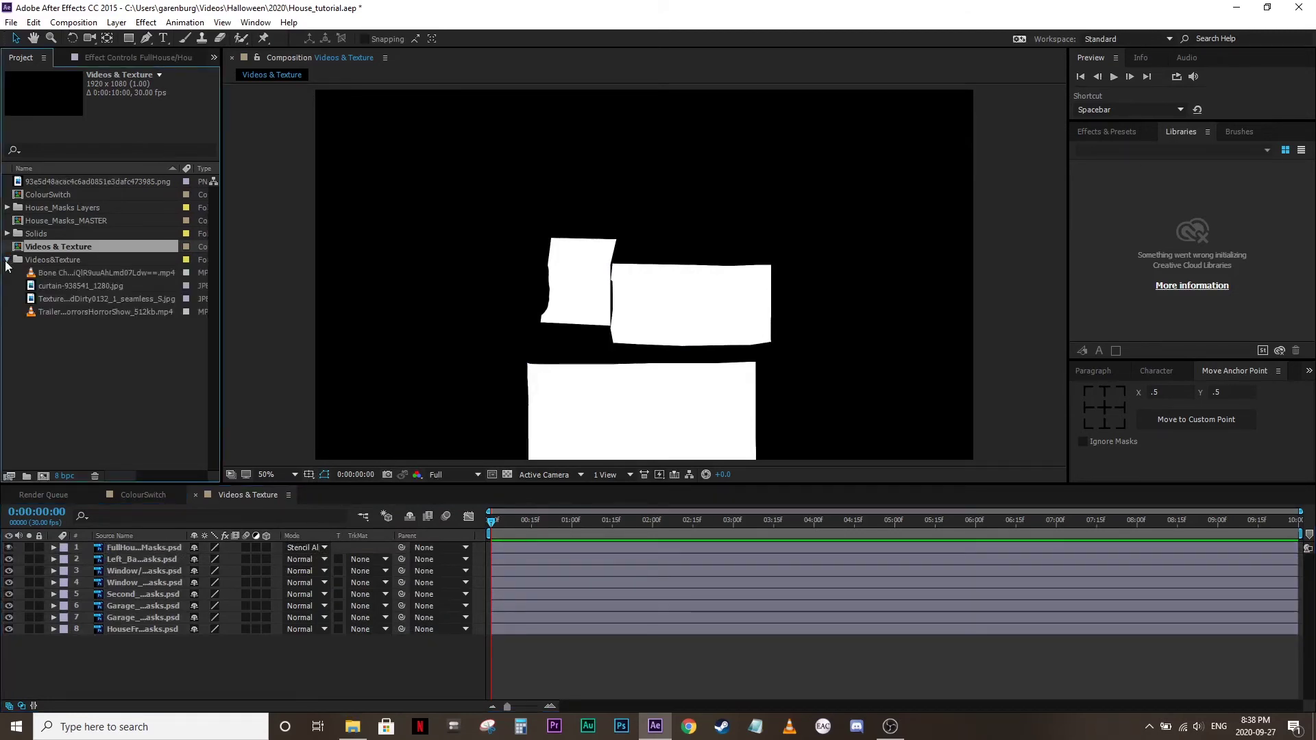
click(73, 361)
drag(41, 299, 191, 692)
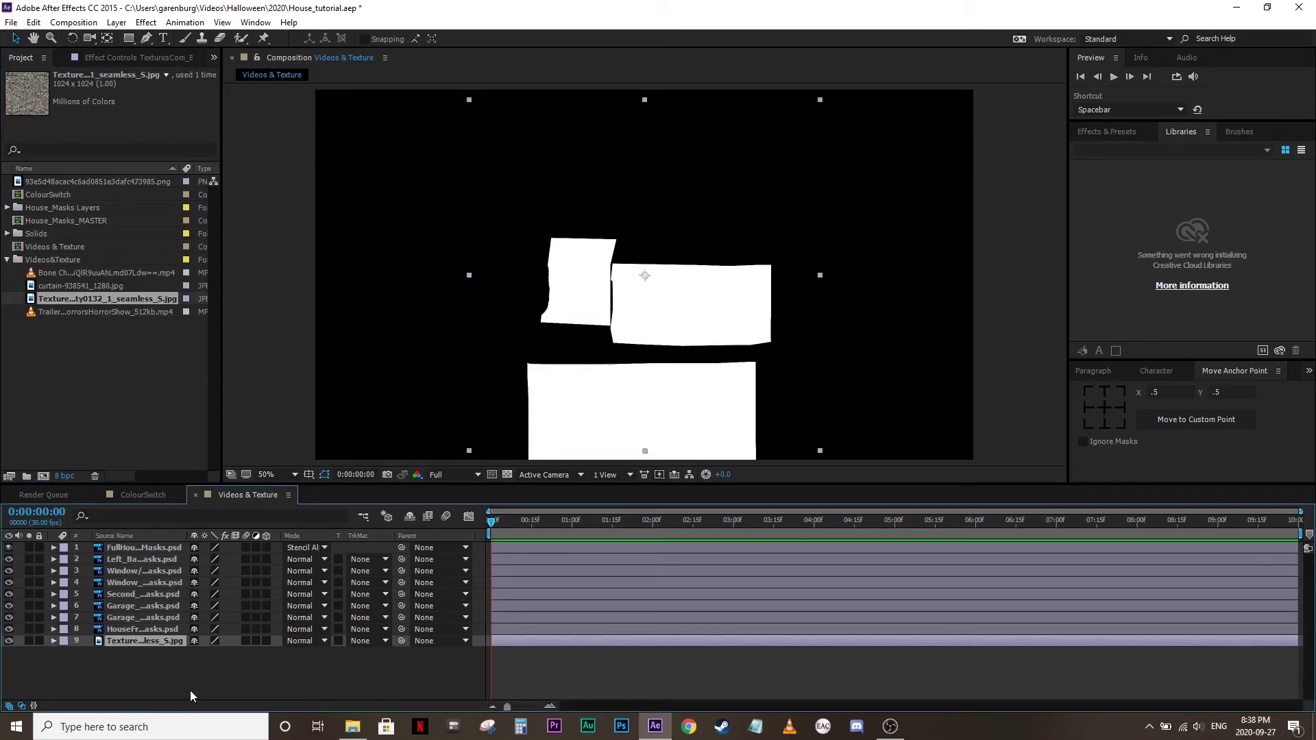
drag(8, 560, 11, 630)
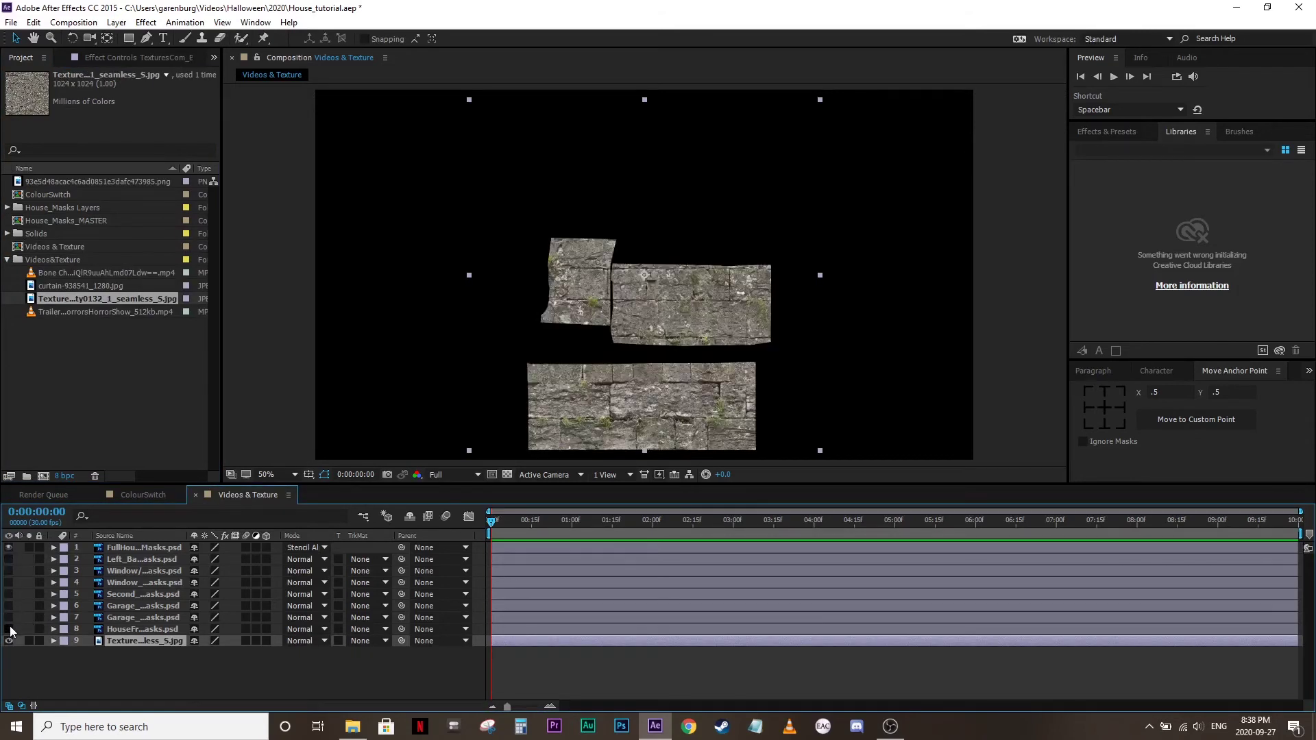
Scale the stone texture to 87% and move it lower in the frame
key(s)
drag(237, 653, 223, 659)
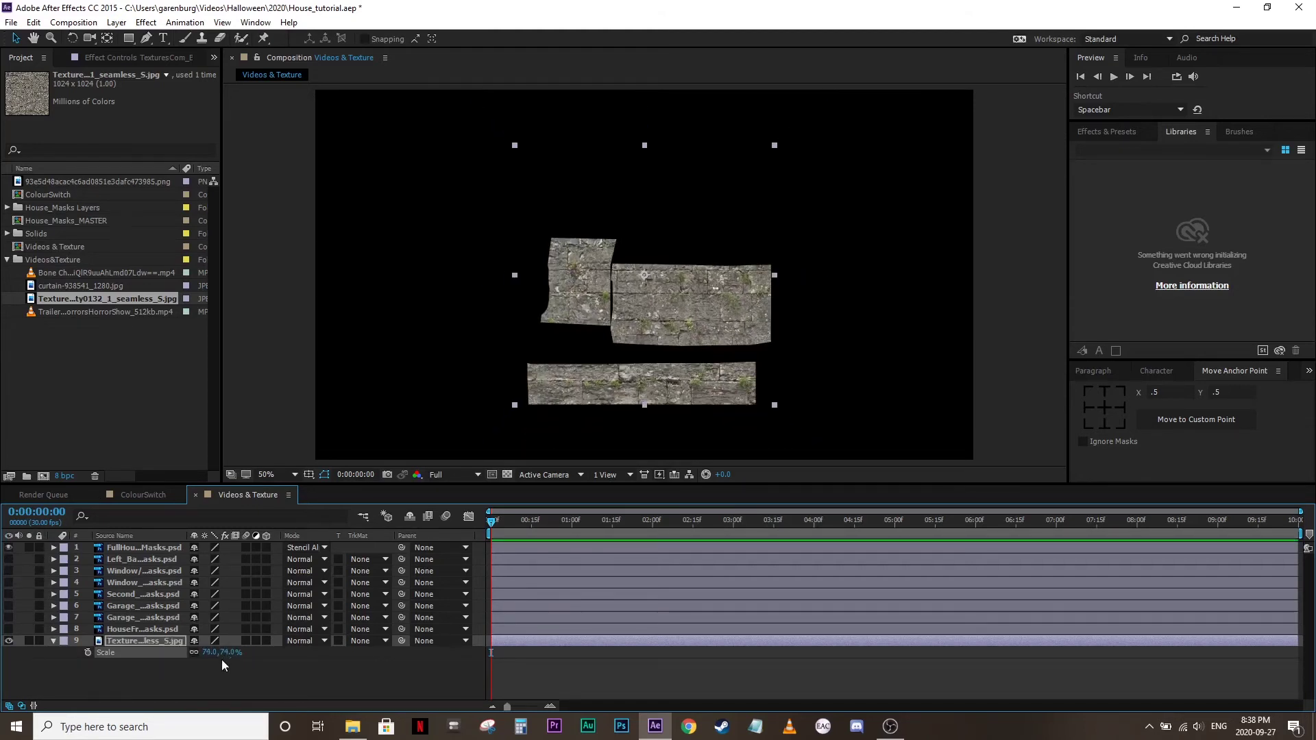
key(p)
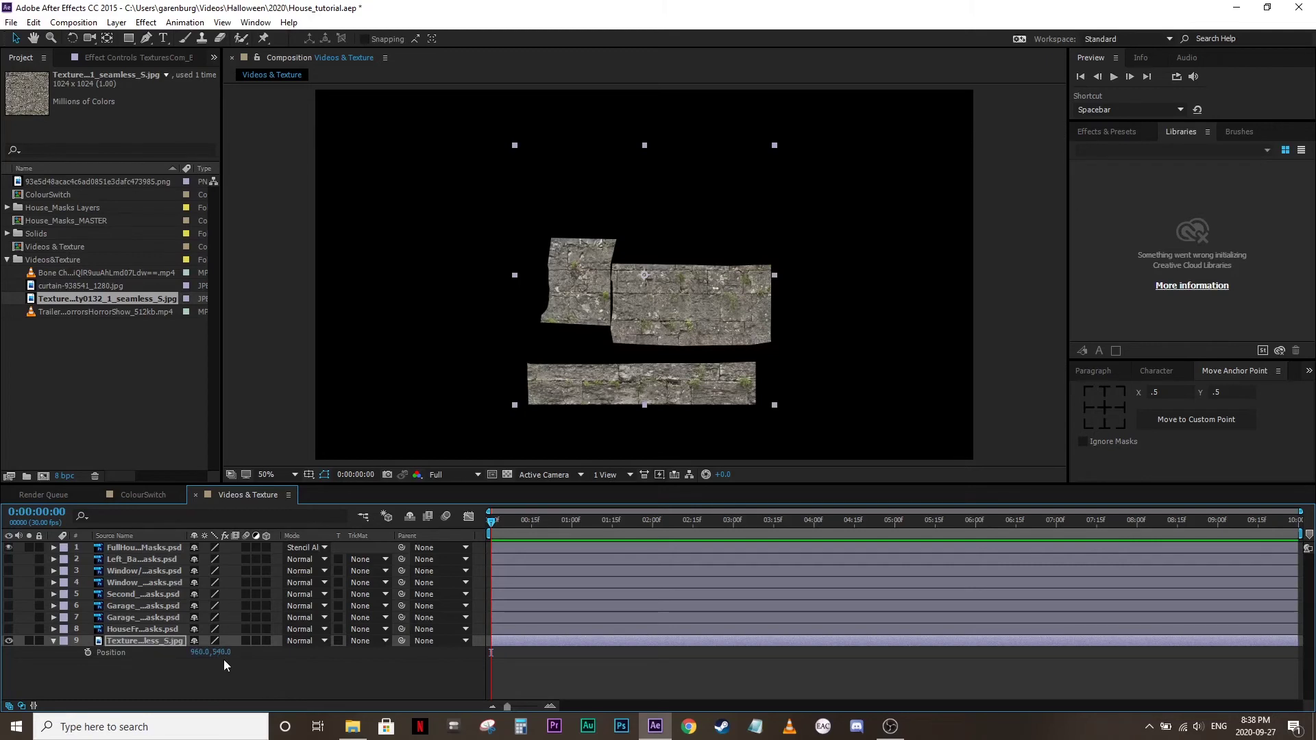
drag(223, 653, 342, 648)
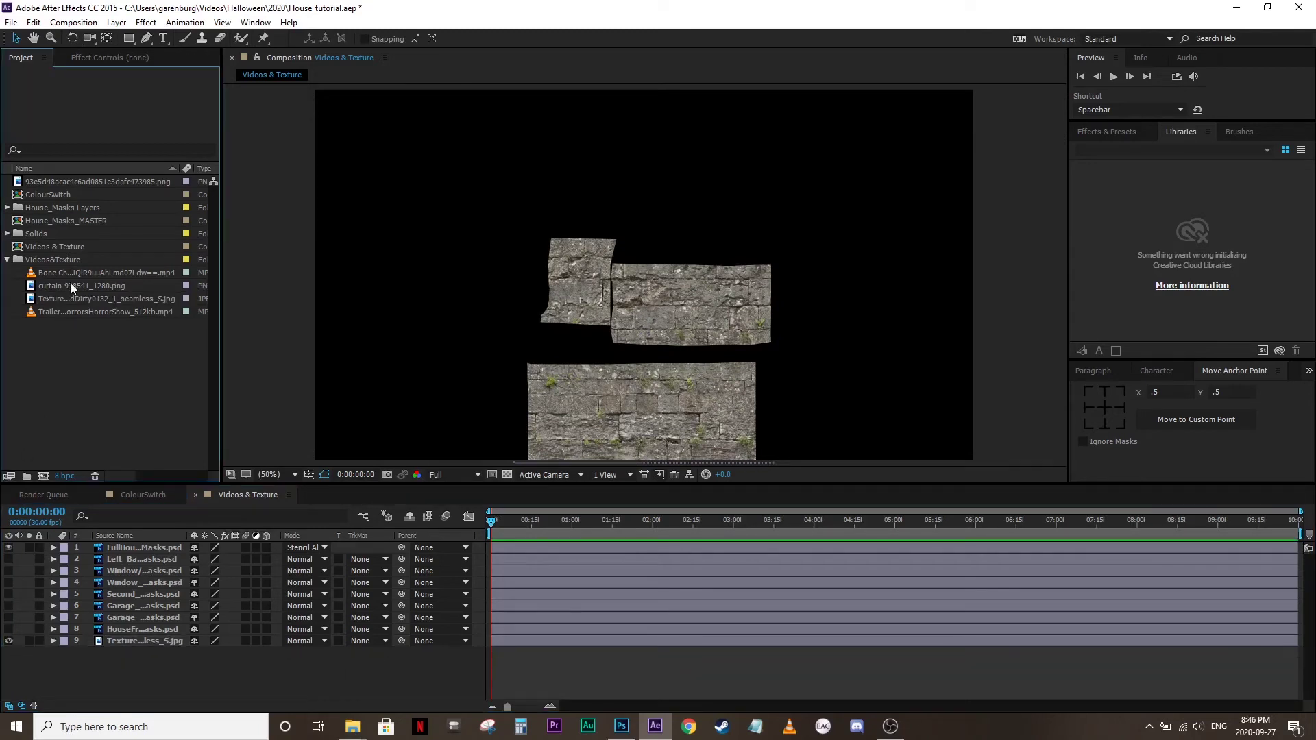
Add the curtain image to the comp, shrink it, and move it onto the lower wall
click(40, 286)
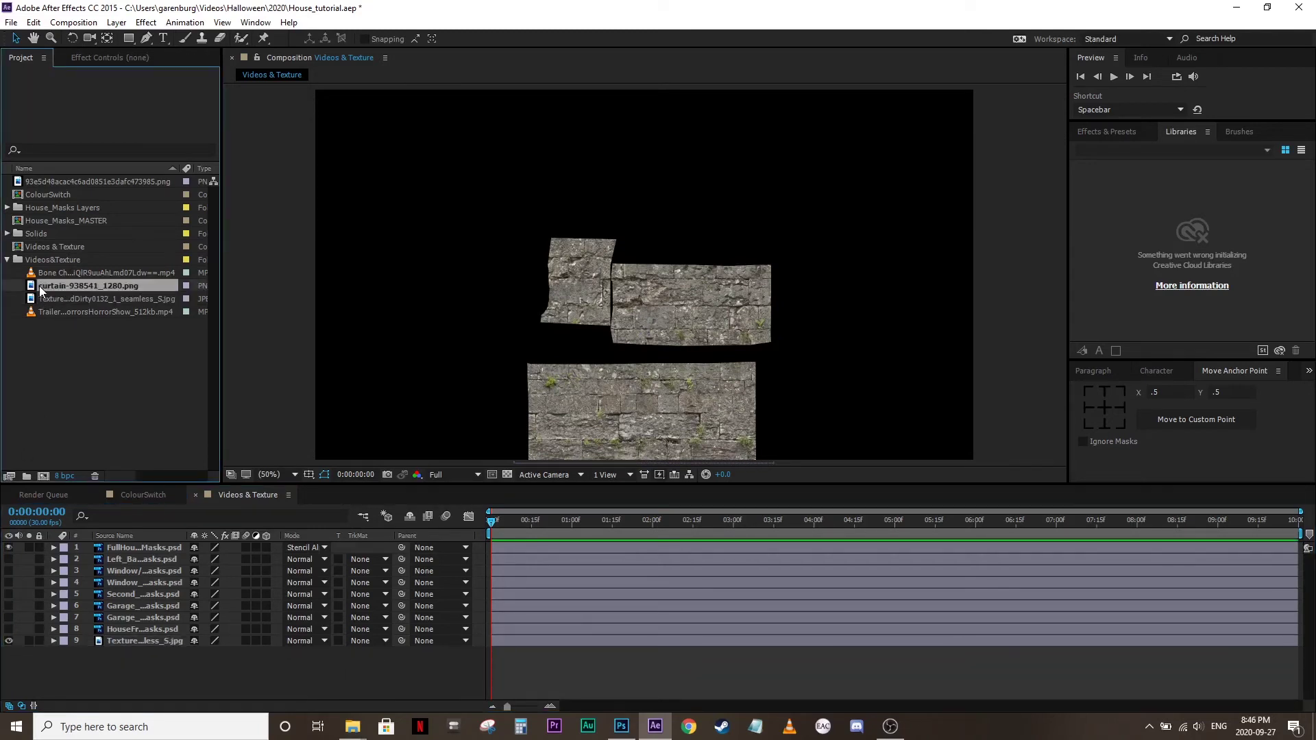
drag(39, 286, 202, 622)
key(s)
drag(641, 288, 642, 434)
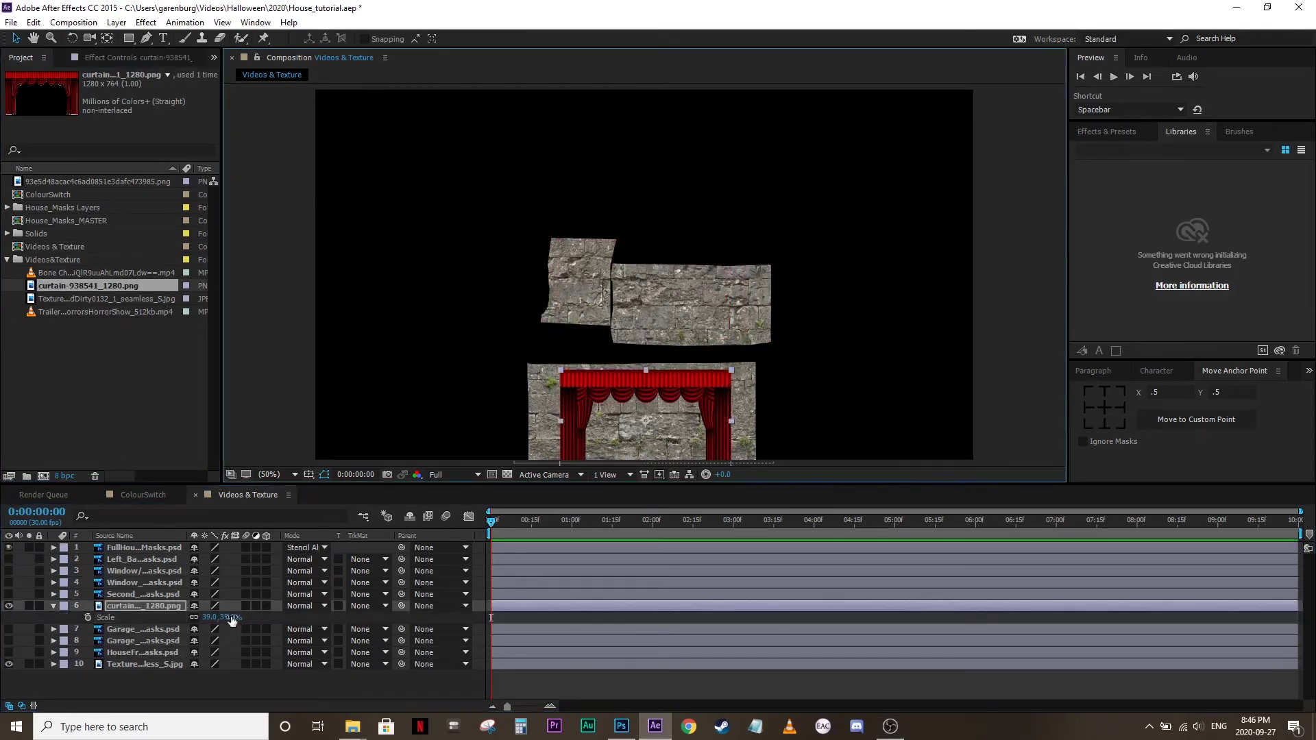
drag(233, 620, 220, 620)
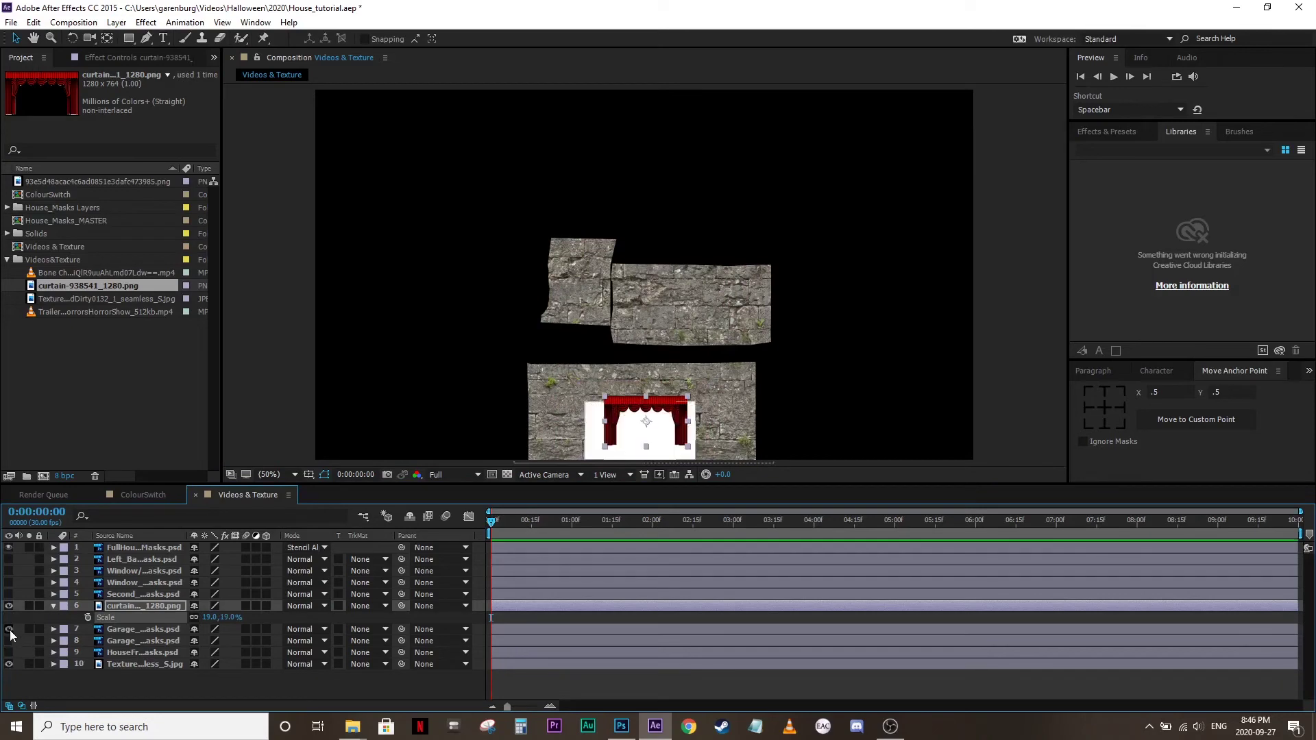
key(period)
scroll(663, 432, down, 3)
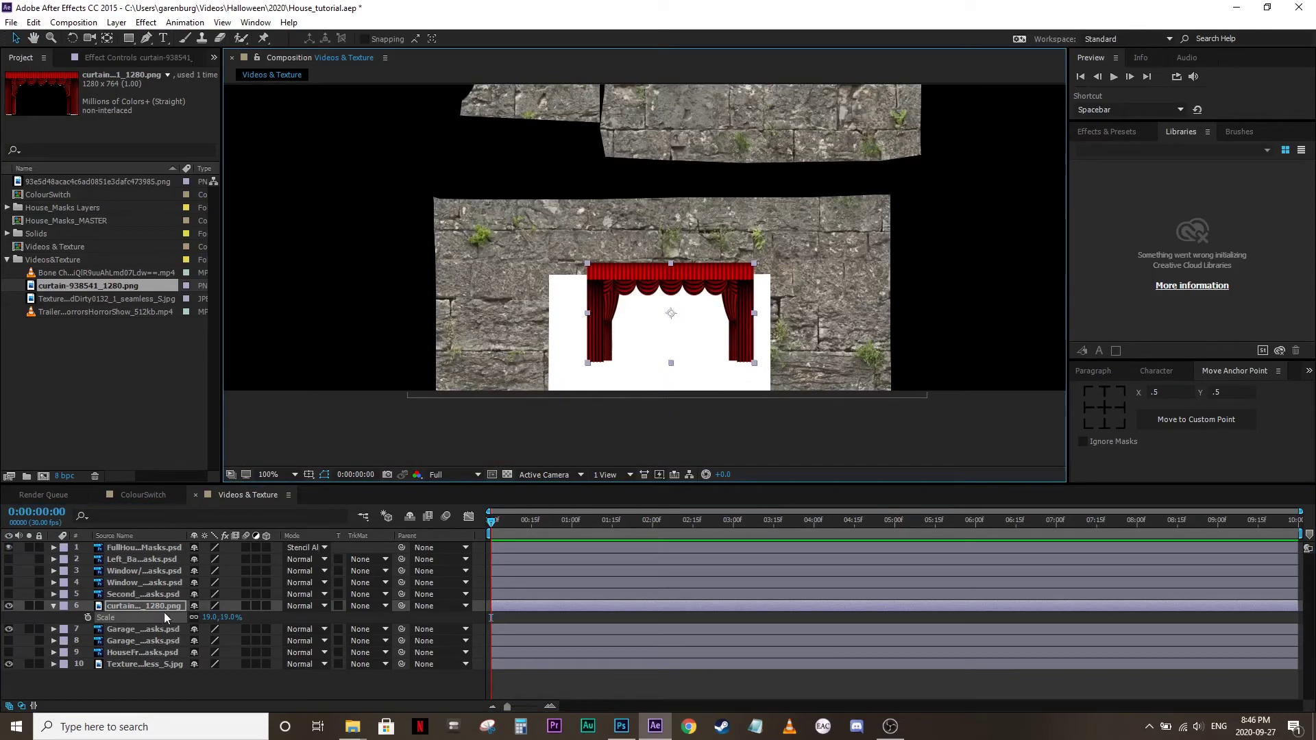
Alpha-matte the curtain to Garage_Door at 24% over the opening, then duplicate Garage_Door
drag(166, 606, 163, 636)
click(360, 618)
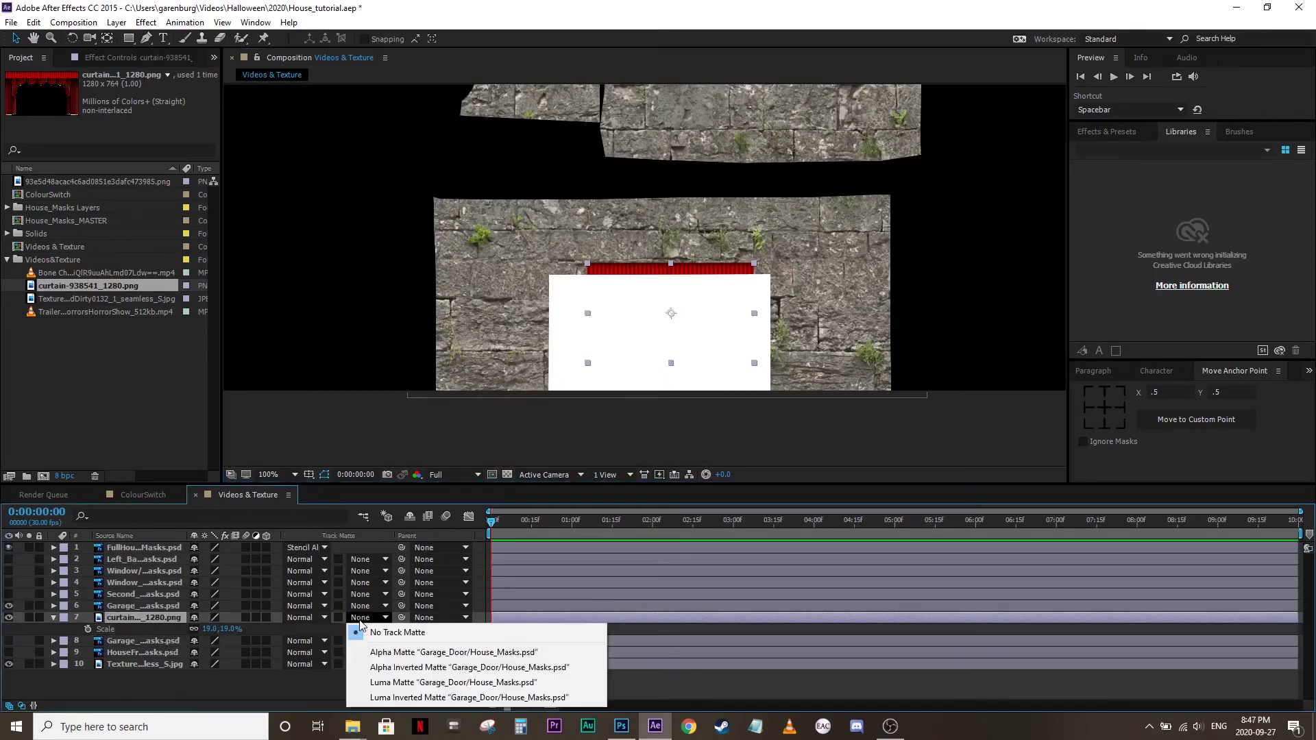
click(384, 647)
drag(220, 629, 228, 629)
click(571, 333)
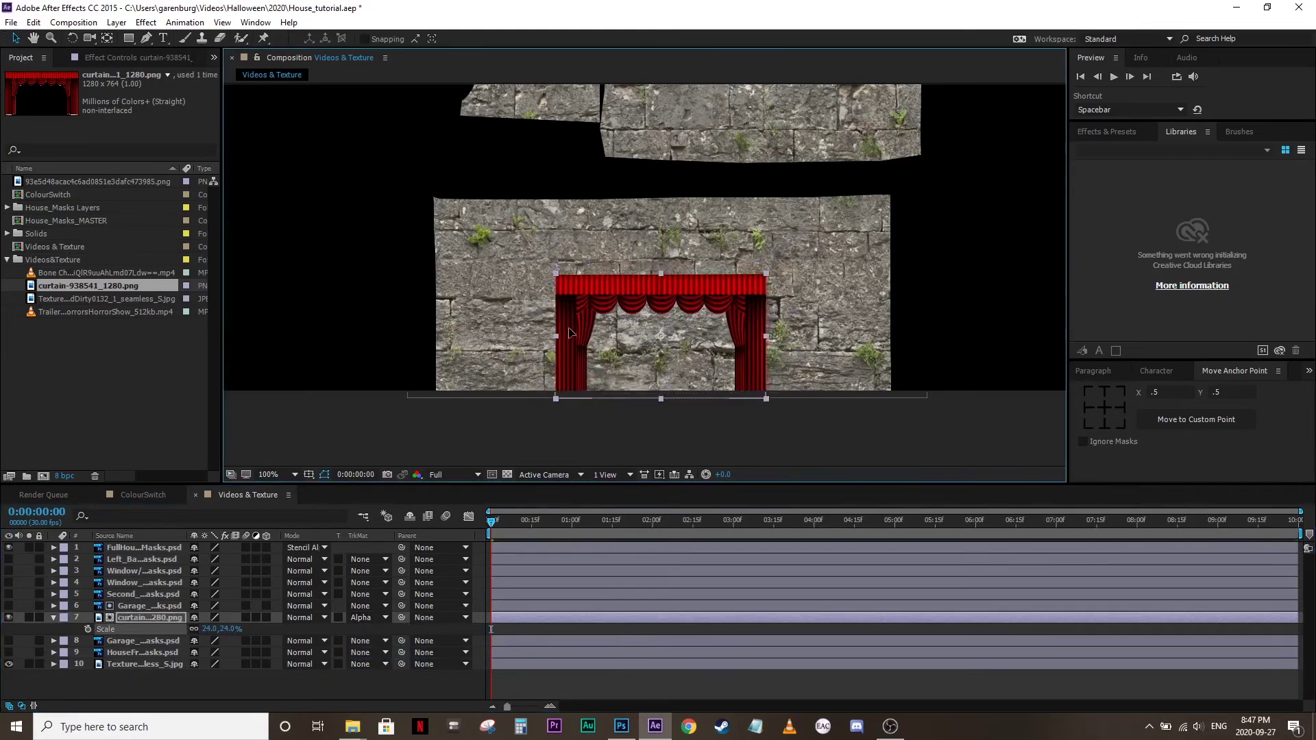
drag(571, 333, 564, 328)
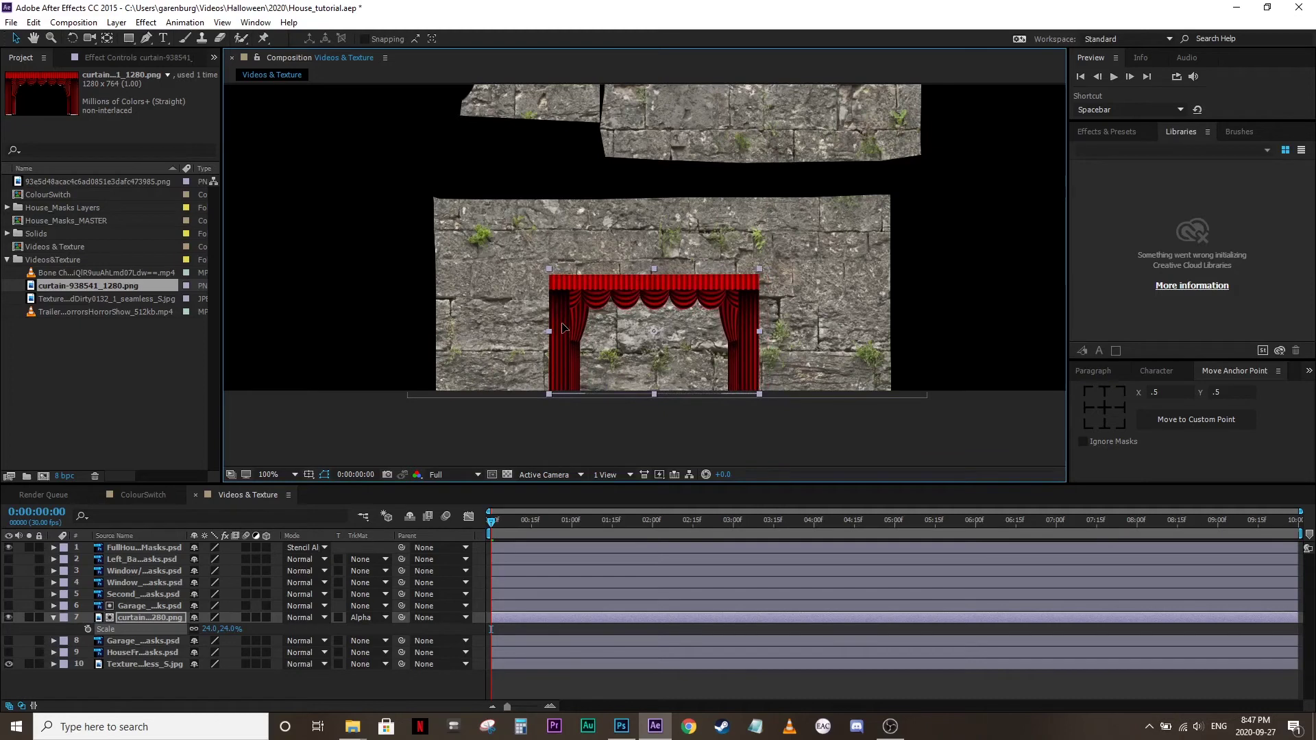
key(ctrl+v)
Add the Trailer video to the comp and place it in the opening, beneath the curtain layer
drag(47, 310, 147, 610)
drag(667, 94, 652, 398)
drag(158, 607, 159, 653)
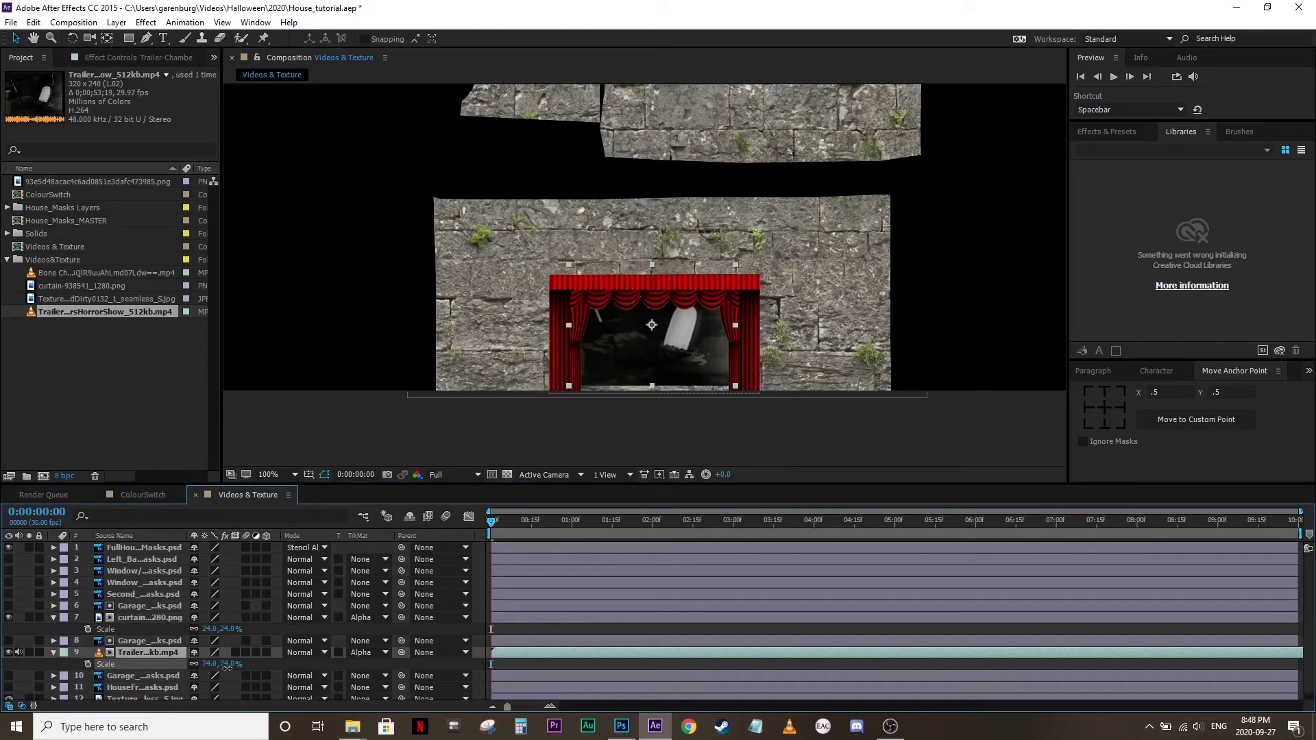
Preview the trailer, scale it to about 65%, and add the skeleton video to the comp
key(space)
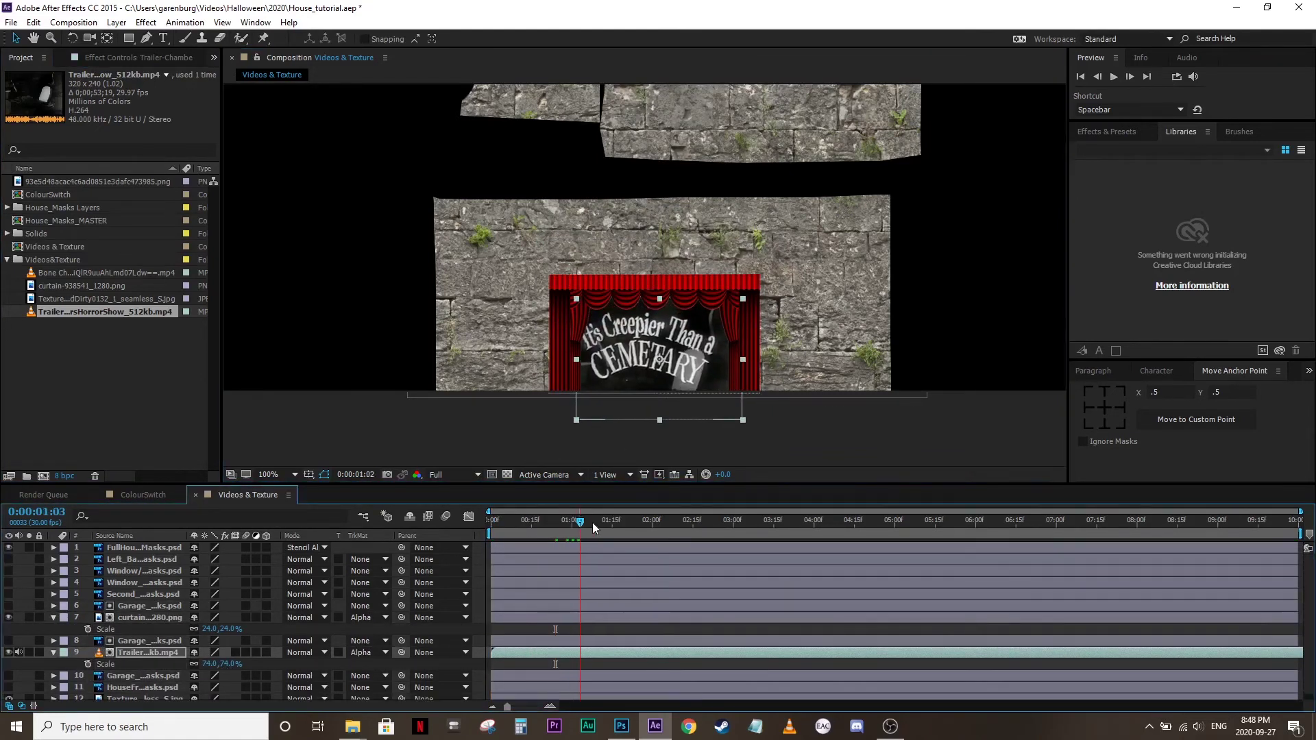
drag(592, 522, 660, 525)
drag(225, 664, 211, 664)
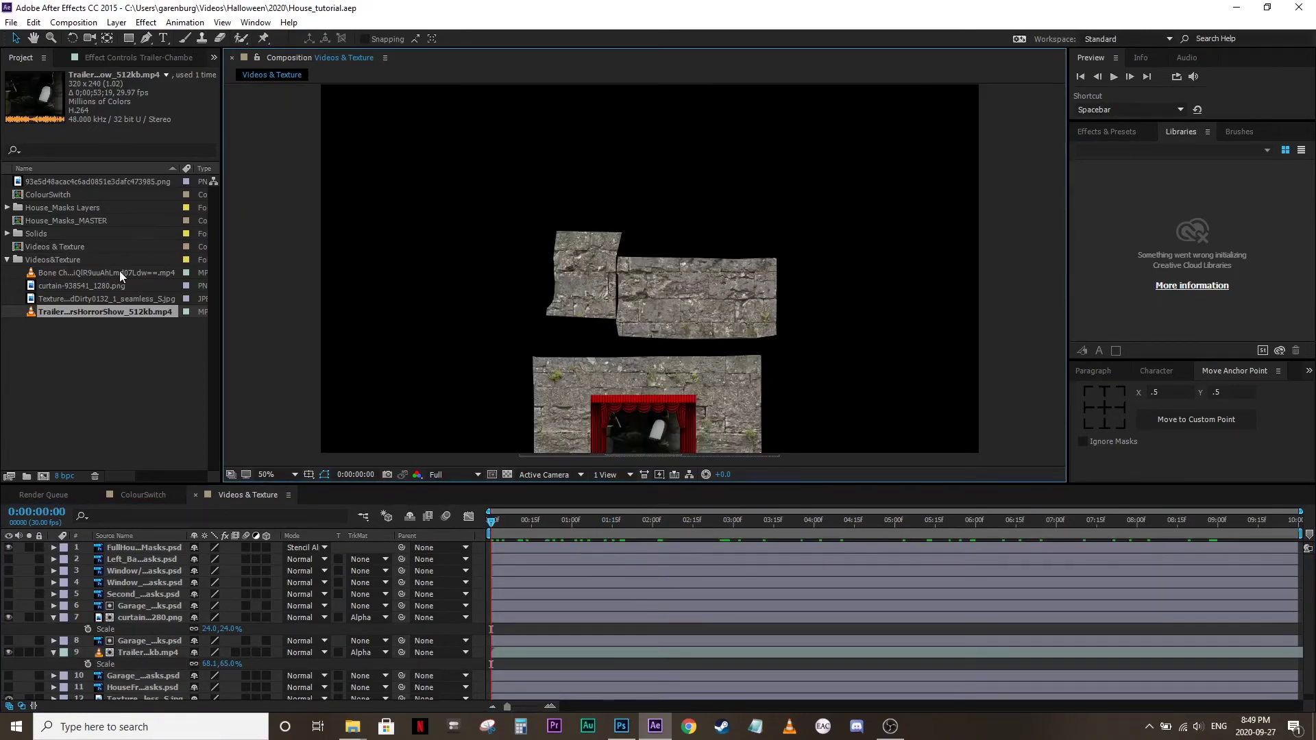
drag(119, 272, 167, 566)
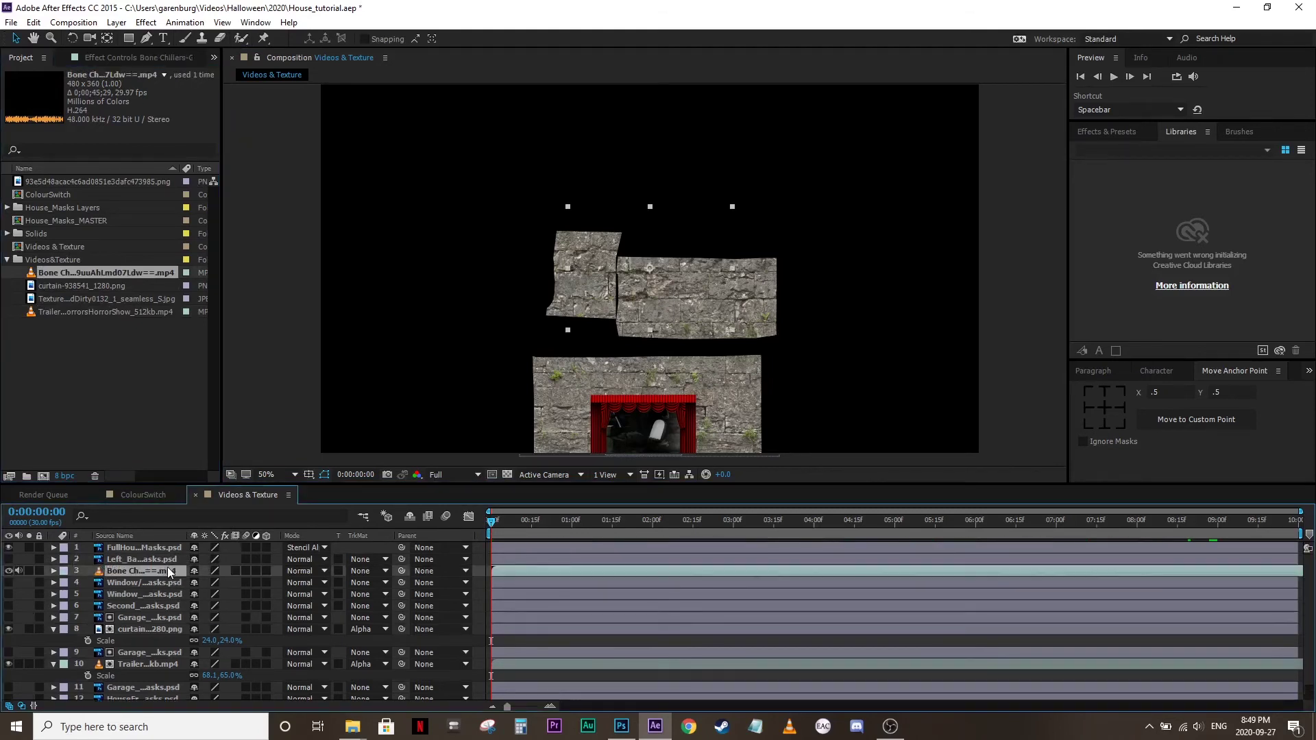
Turn the Window layer back on, scale the skeleton video to 51%, and position it over the window
click(9, 570)
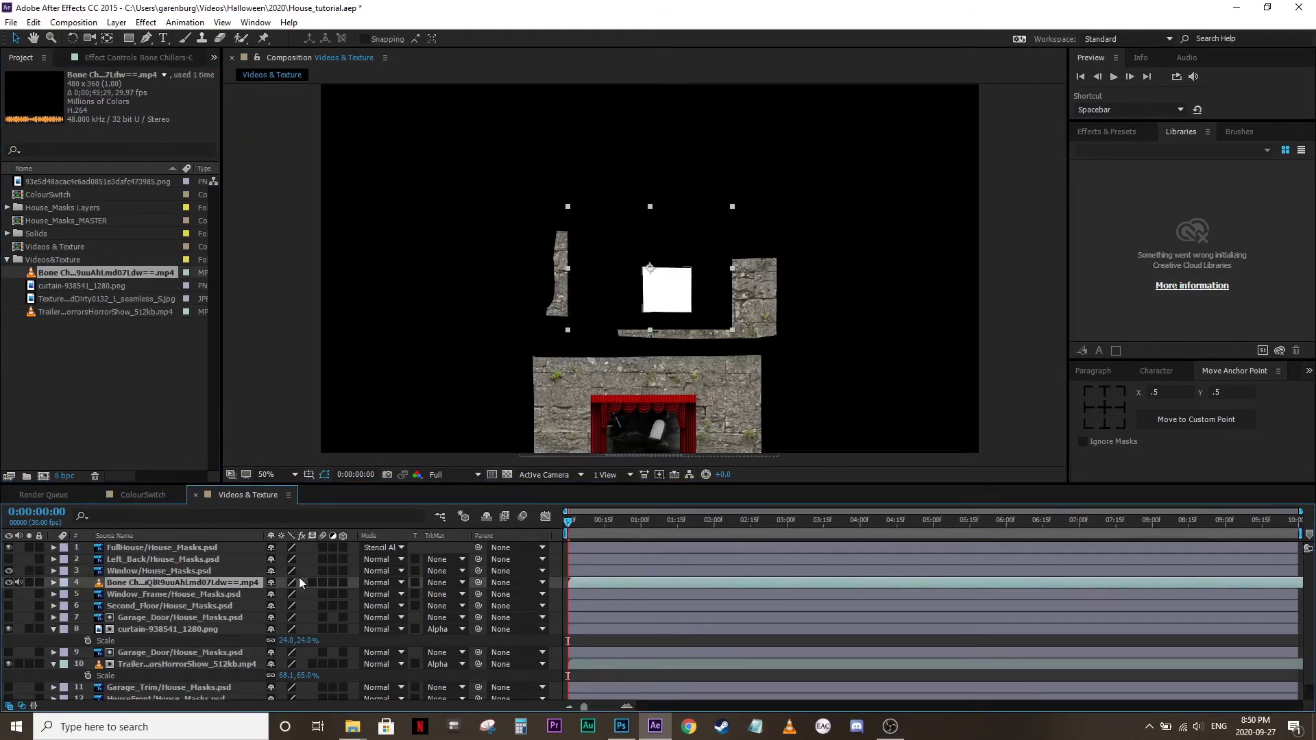
key(s)
drag(296, 594, 264, 594)
key(.)
drag(672, 201, 708, 250)
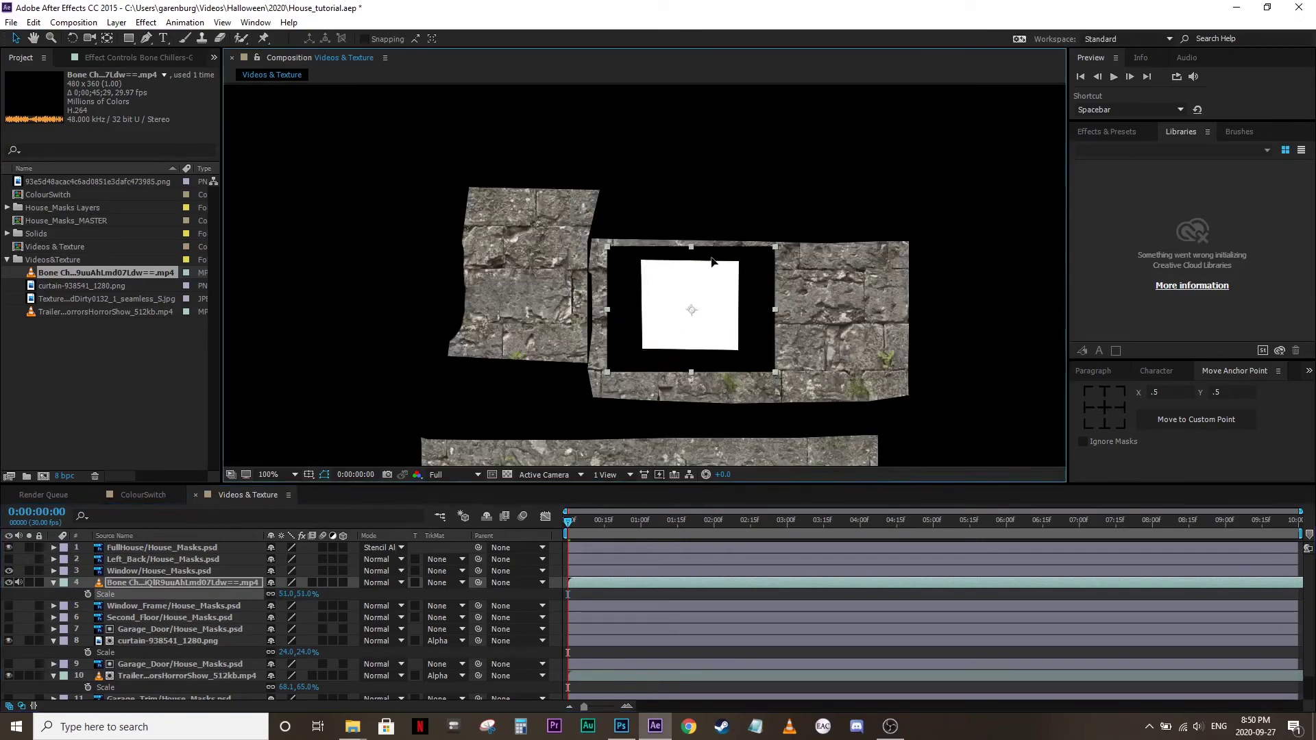
Set the skeleton's track matte to Alpha, preview it, and reduce its scale to 44%
click(442, 583)
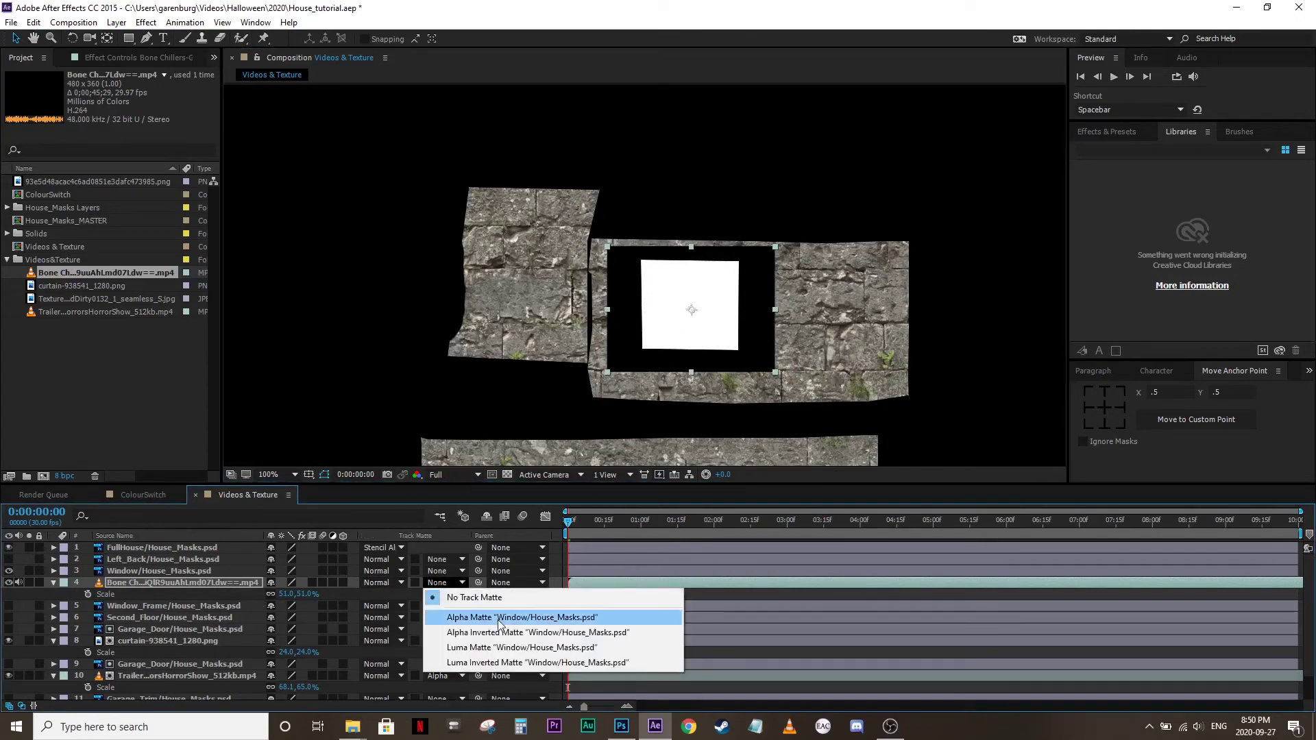
click(498, 618)
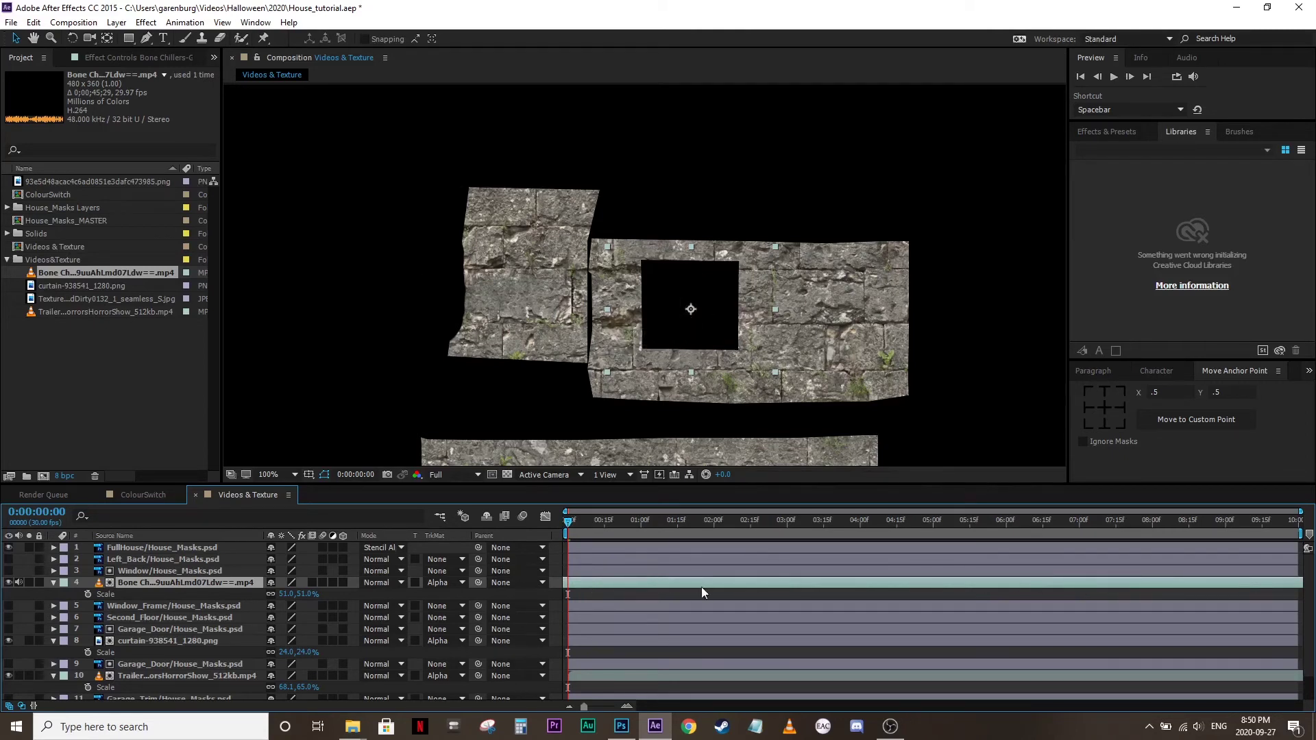
key(space)
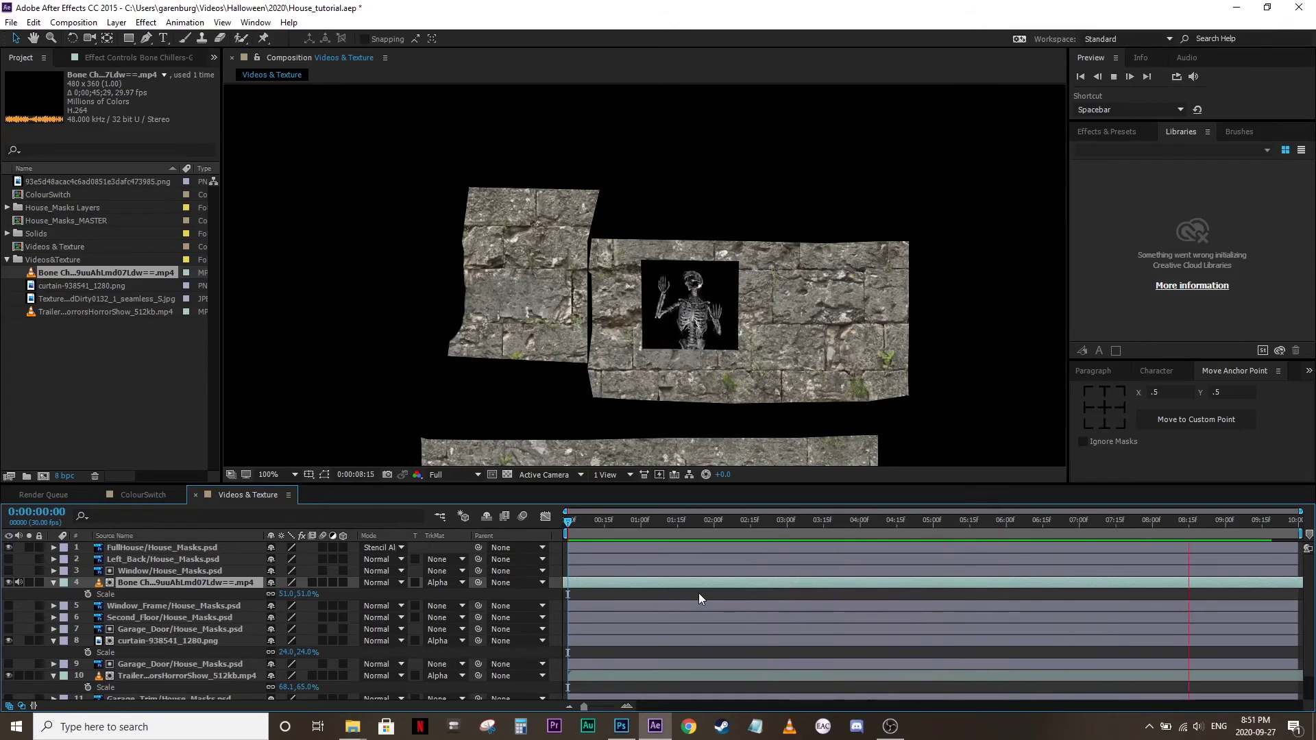
drag(296, 593, 291, 594)
click(881, 525)
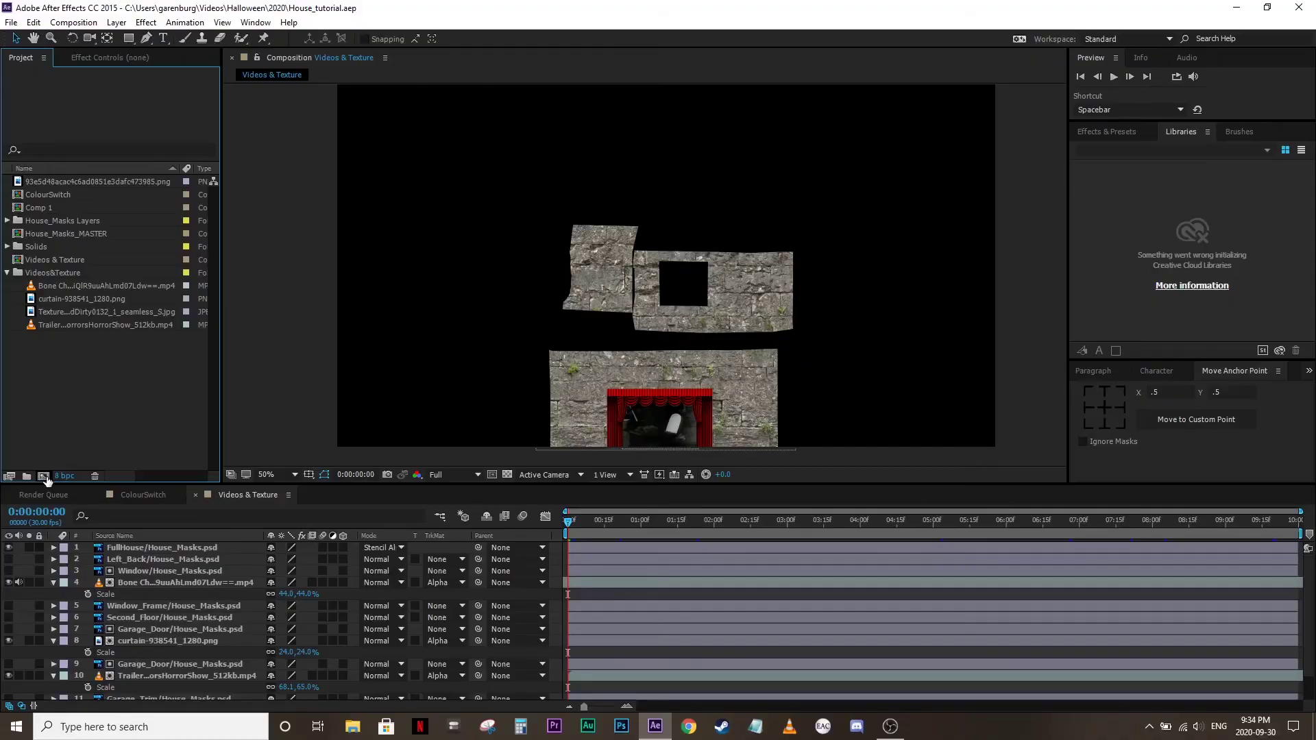
Create a new composition named Energy with a duration of 0:00:03:00
click(43, 476)
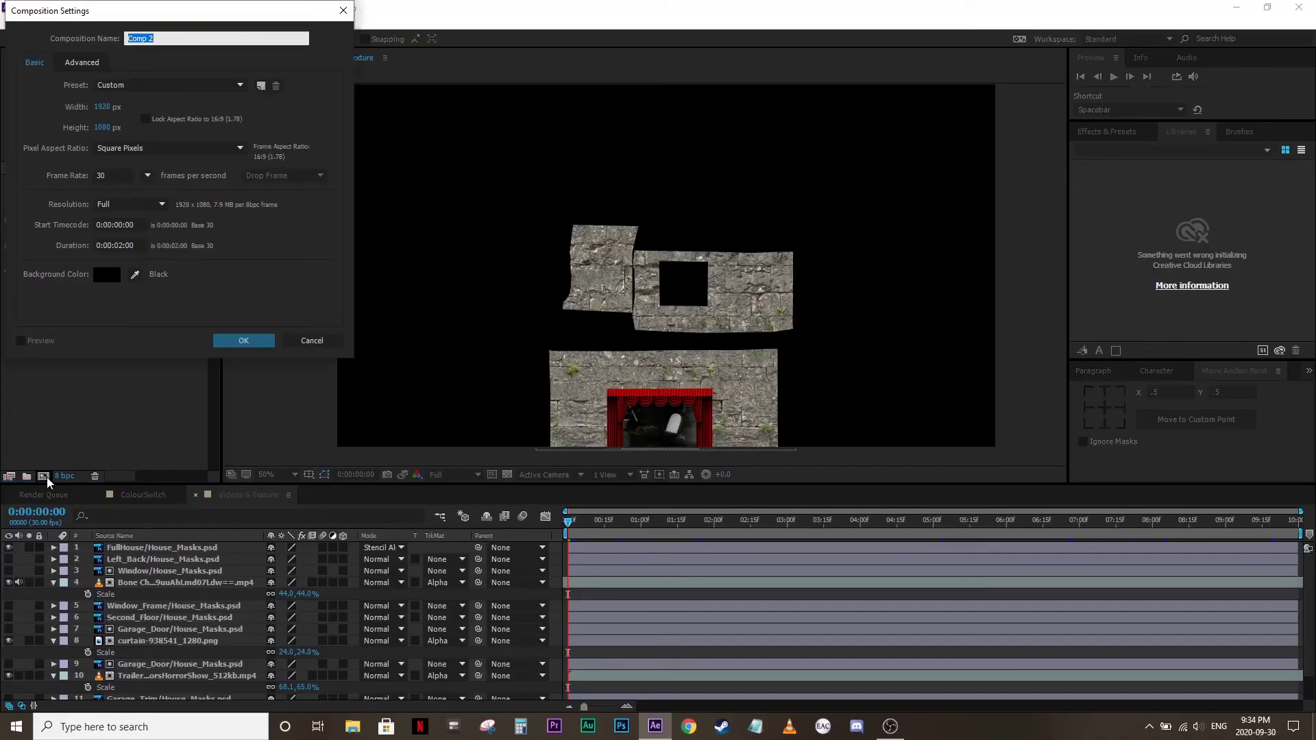
text(Energy)
click(124, 238)
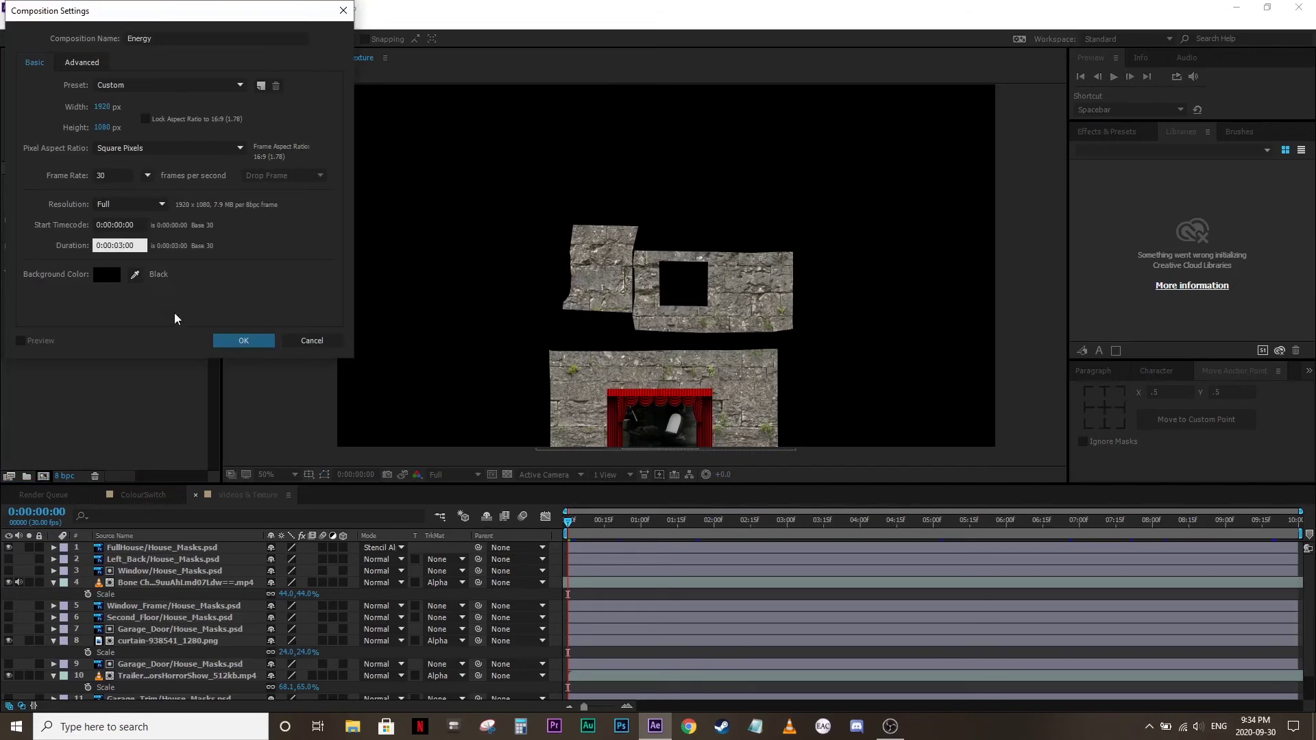
click(243, 341)
Copy the Garage_Trim and Window_Frame layers from House_Masks_MASTER and paste them into Energy
double_click(19, 249)
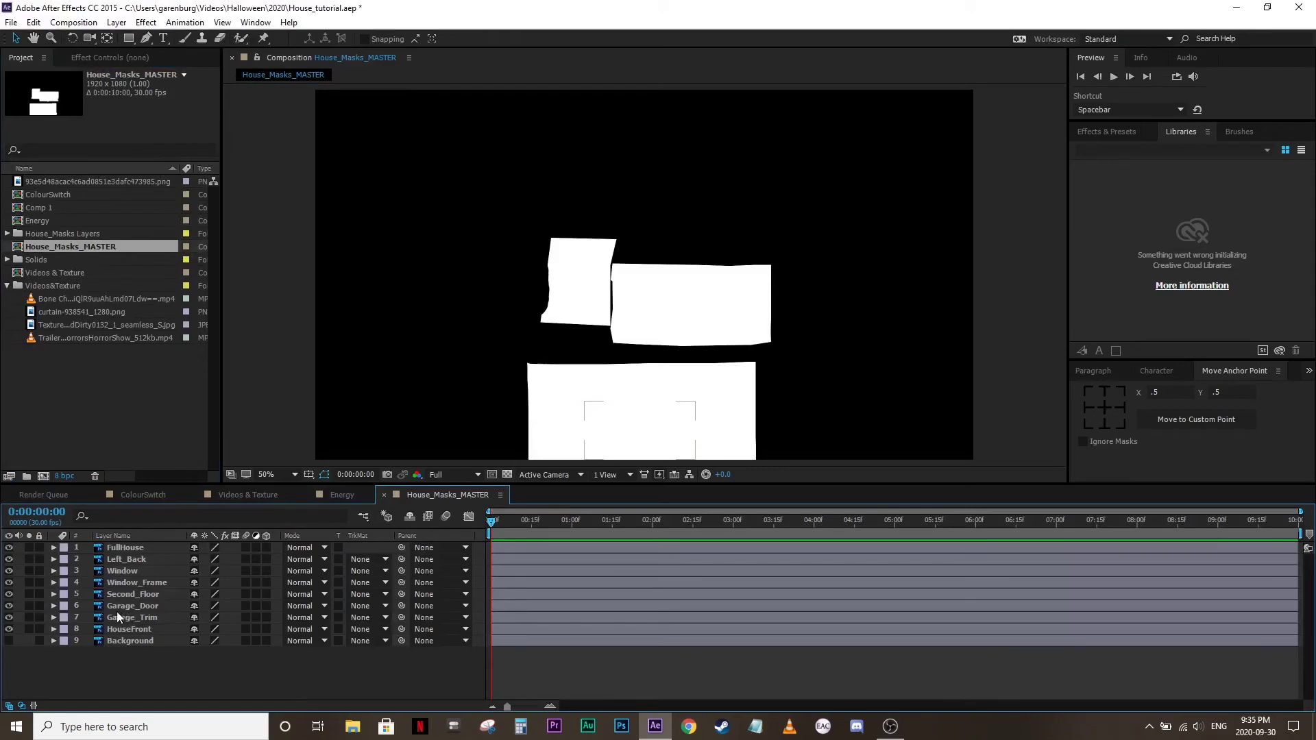
click(104, 618)
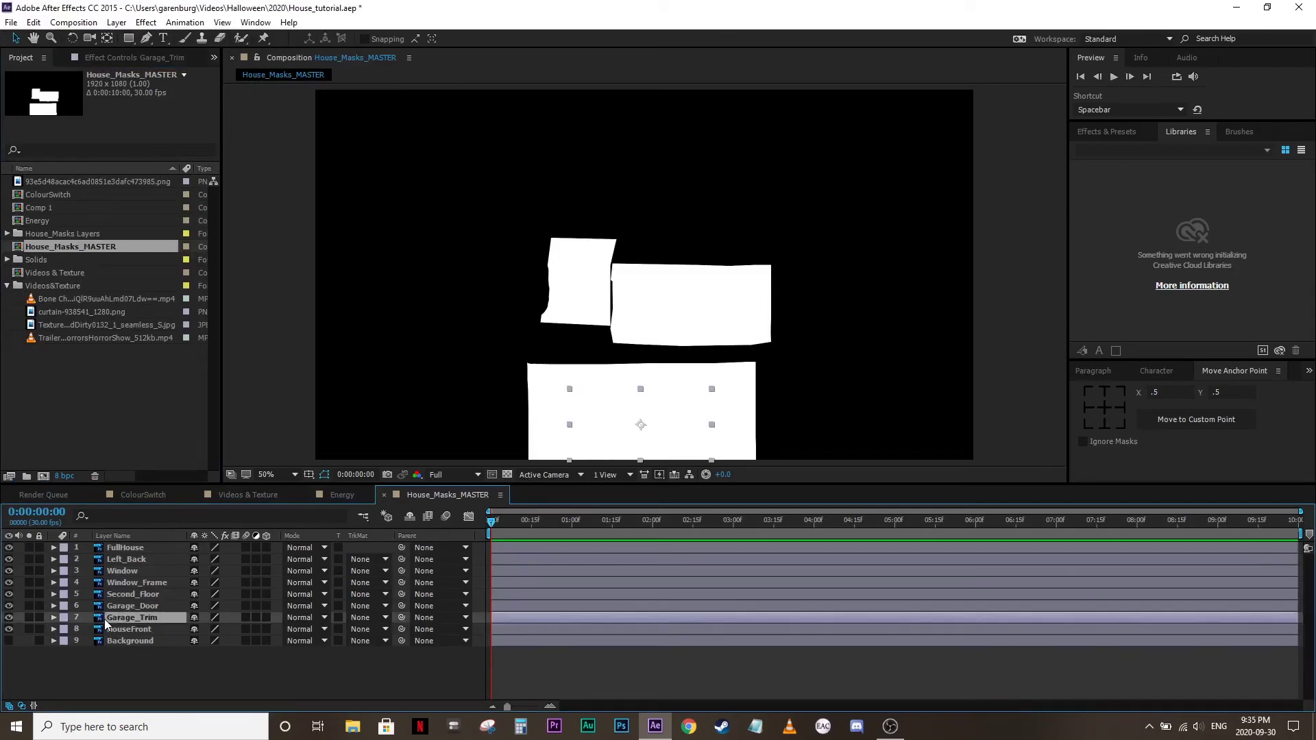
ctrl+click(122, 583)
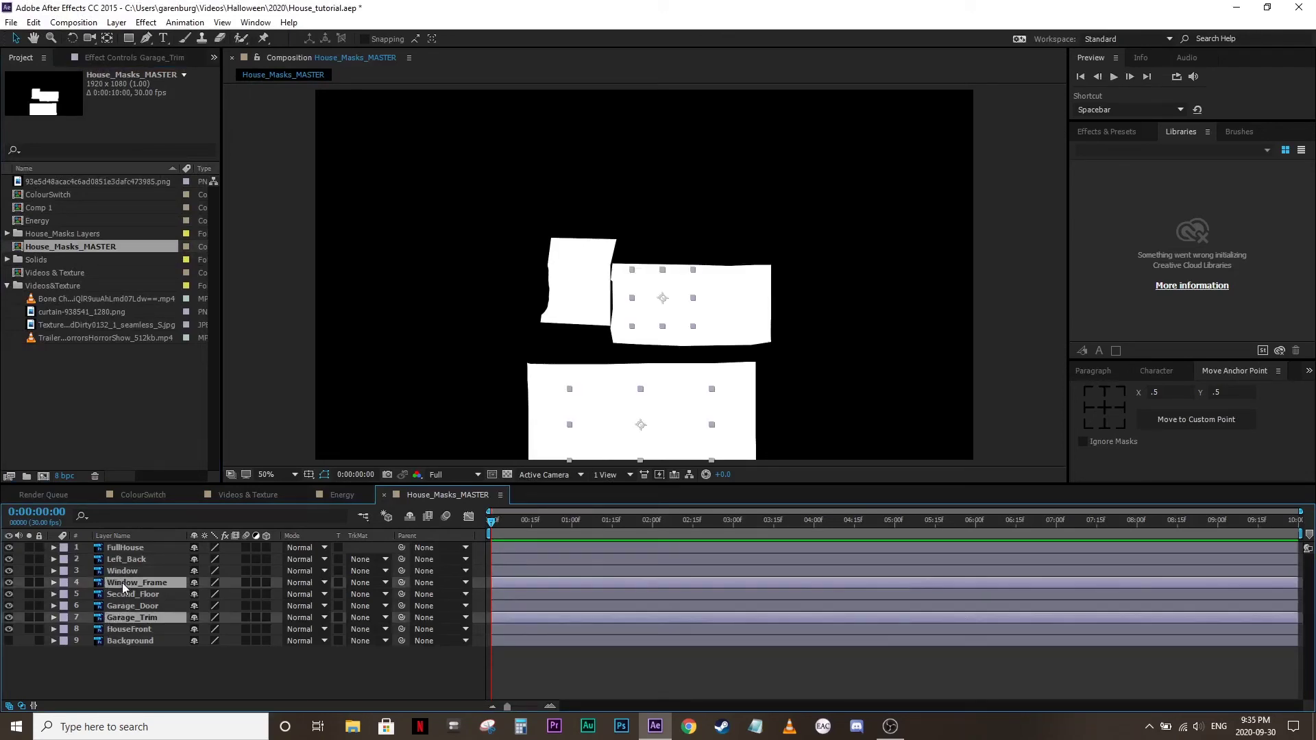
click(352, 494)
key(ctrl+v)
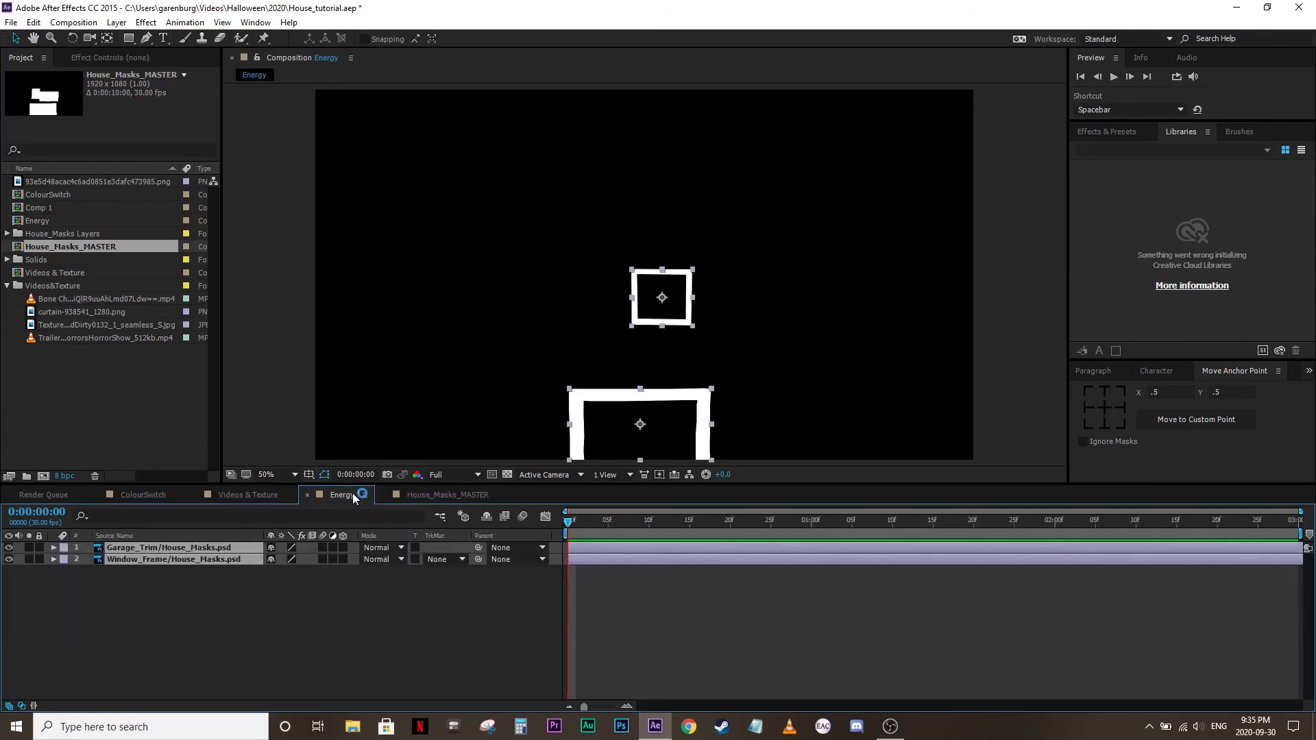
click(117, 22)
Add a new white solid layer to the Energy comp
mouse_move(121, 39)
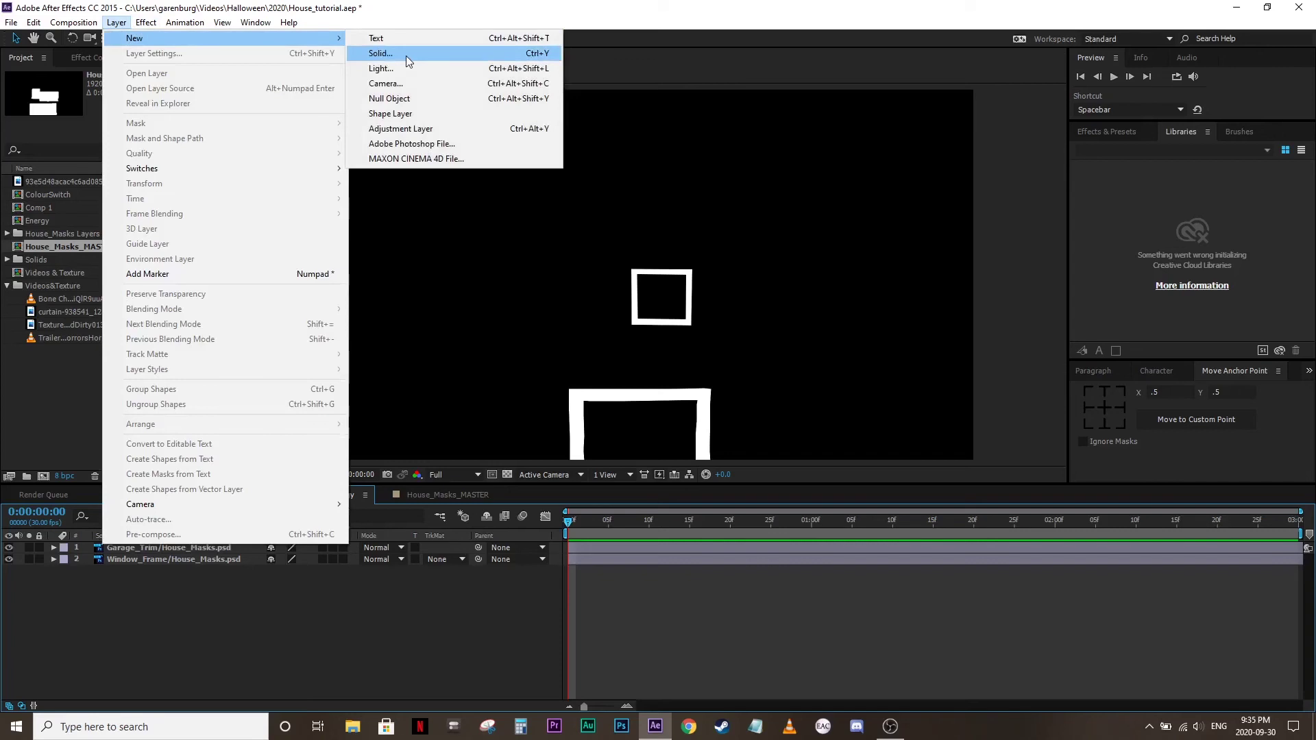
click(406, 55)
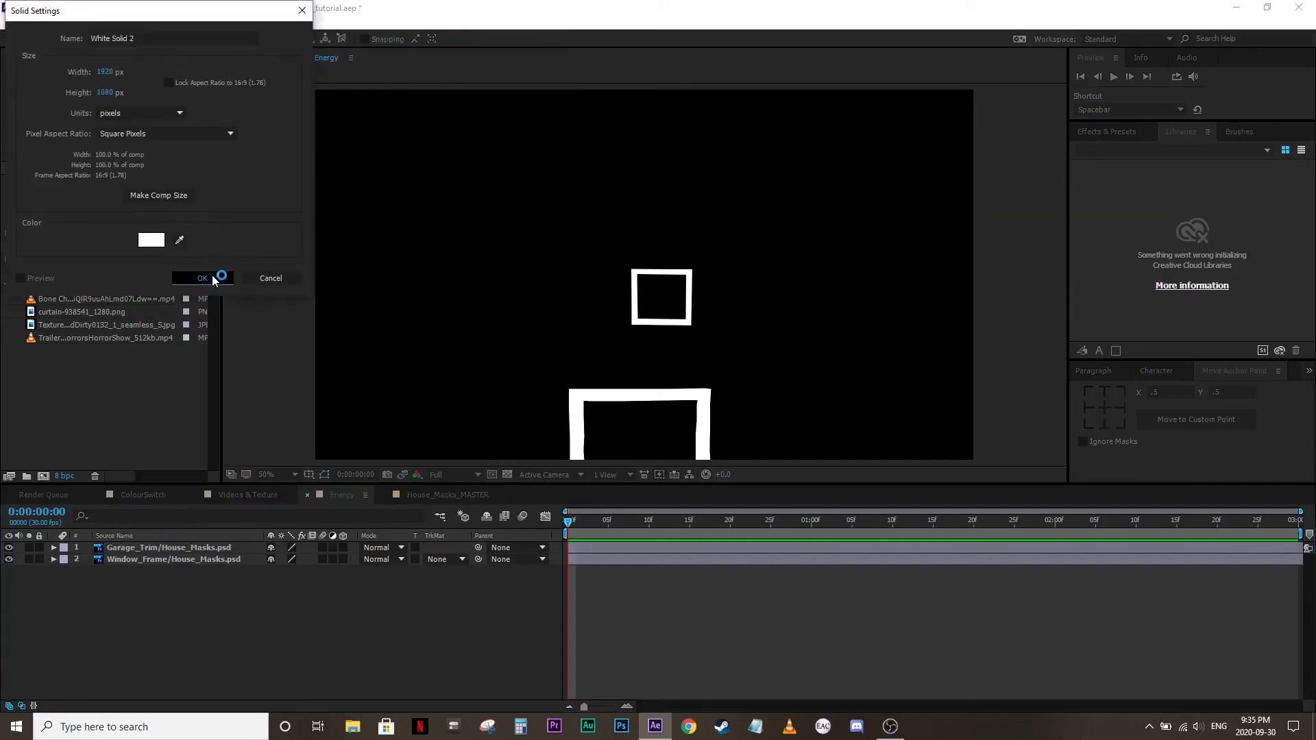
click(211, 274)
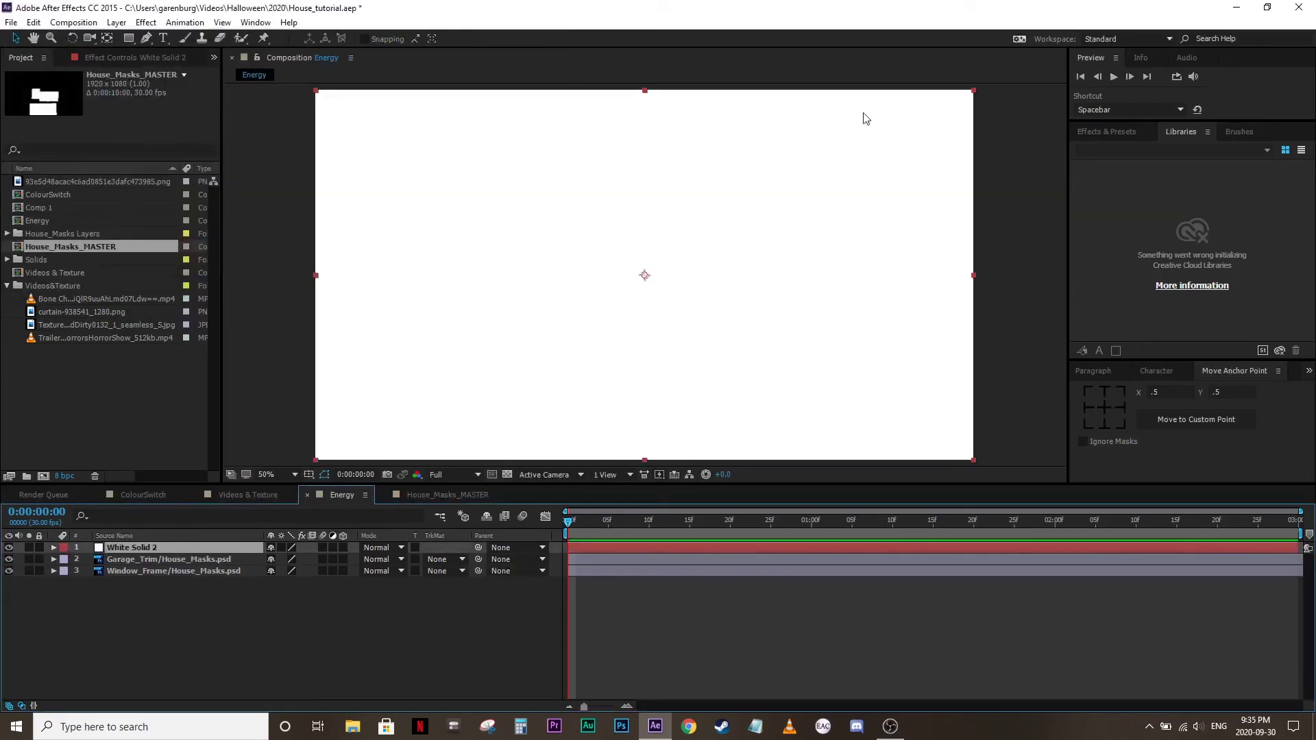
Apply the Video Copilot Saber effect to the white solid and set its blending mode to Add
click(1107, 134)
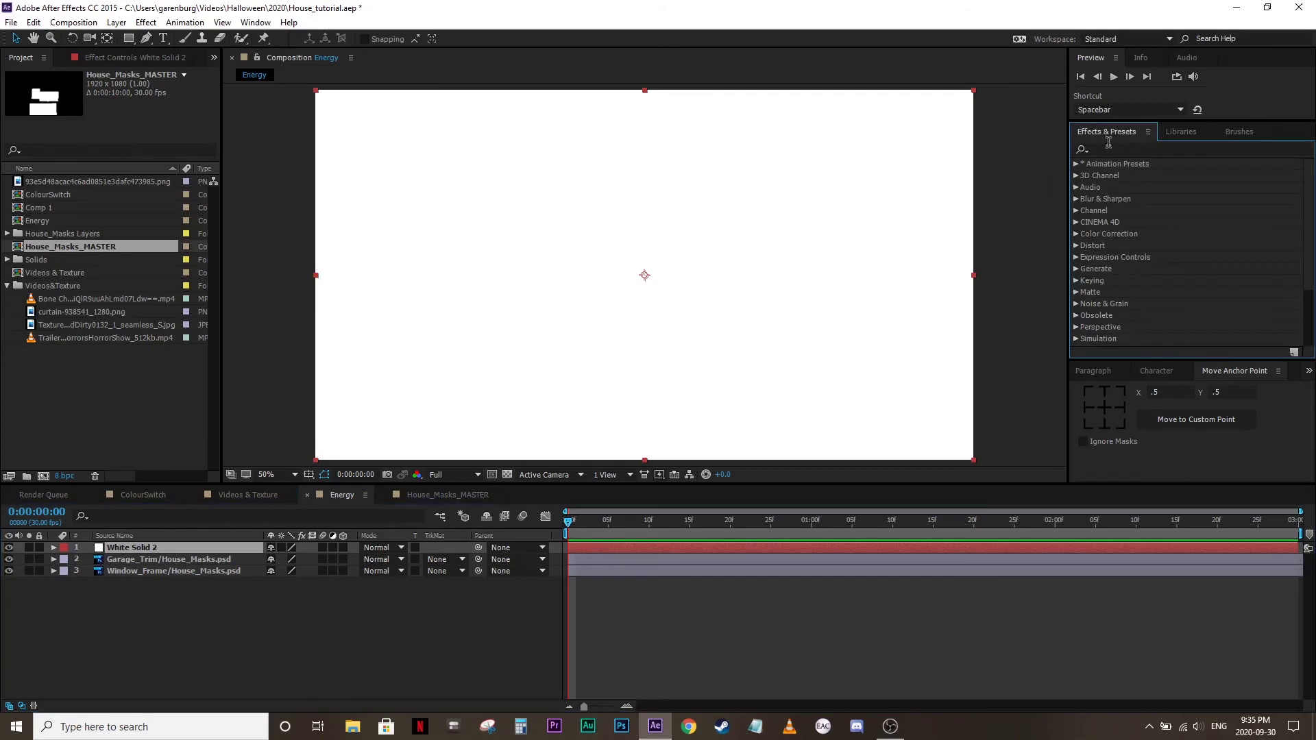
scroll(1155, 295, down, 3)
click(1075, 339)
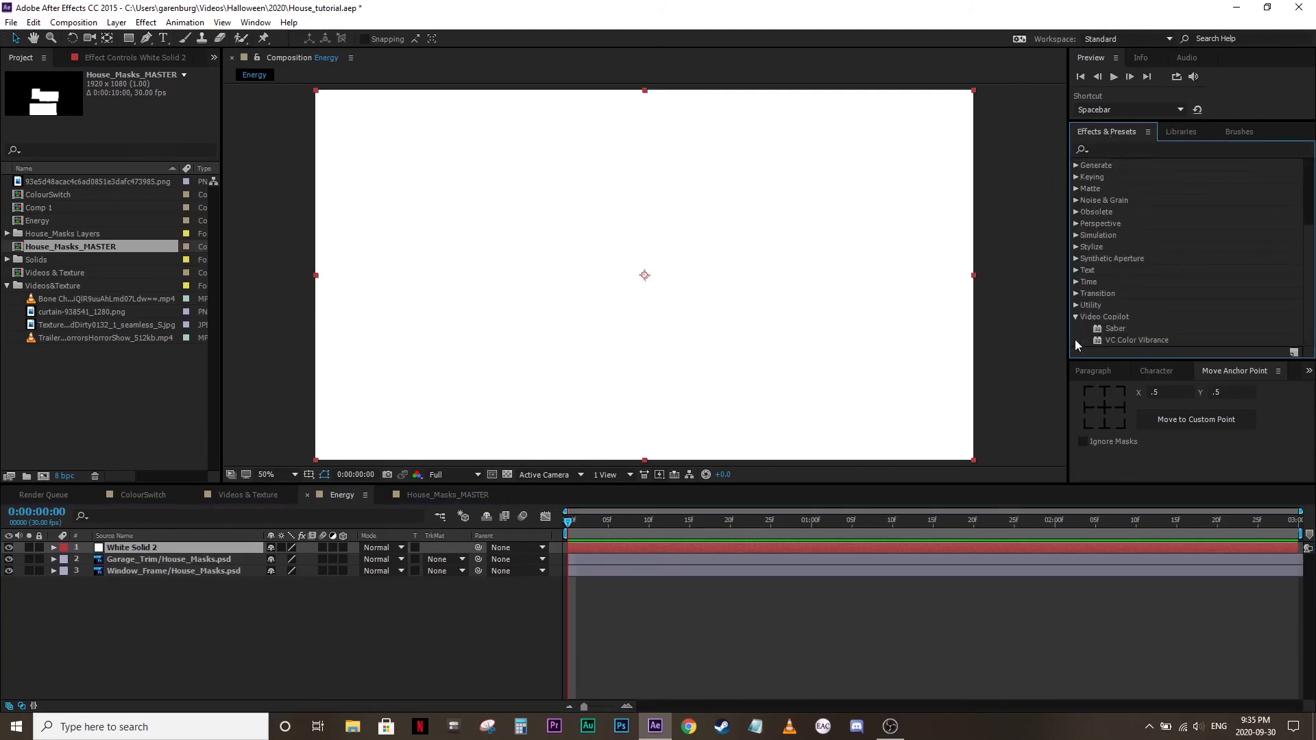
drag(1115, 328, 726, 277)
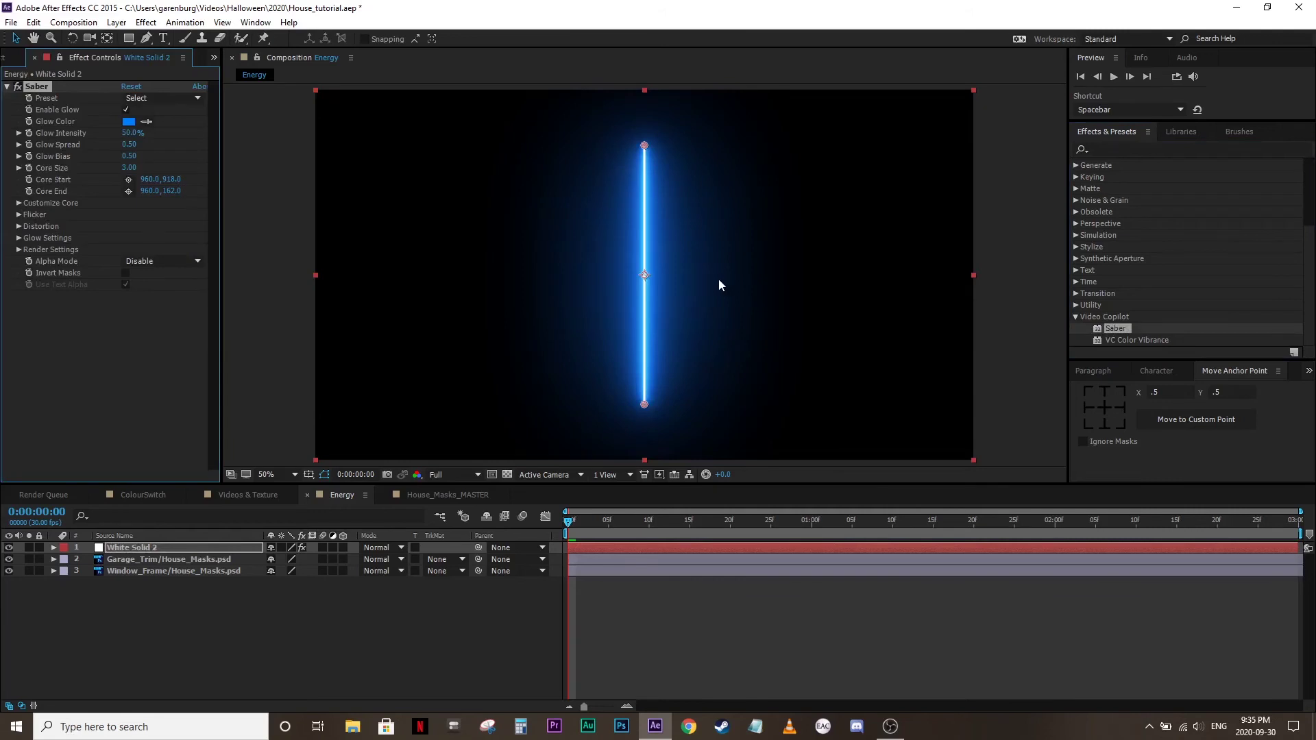
click(384, 548)
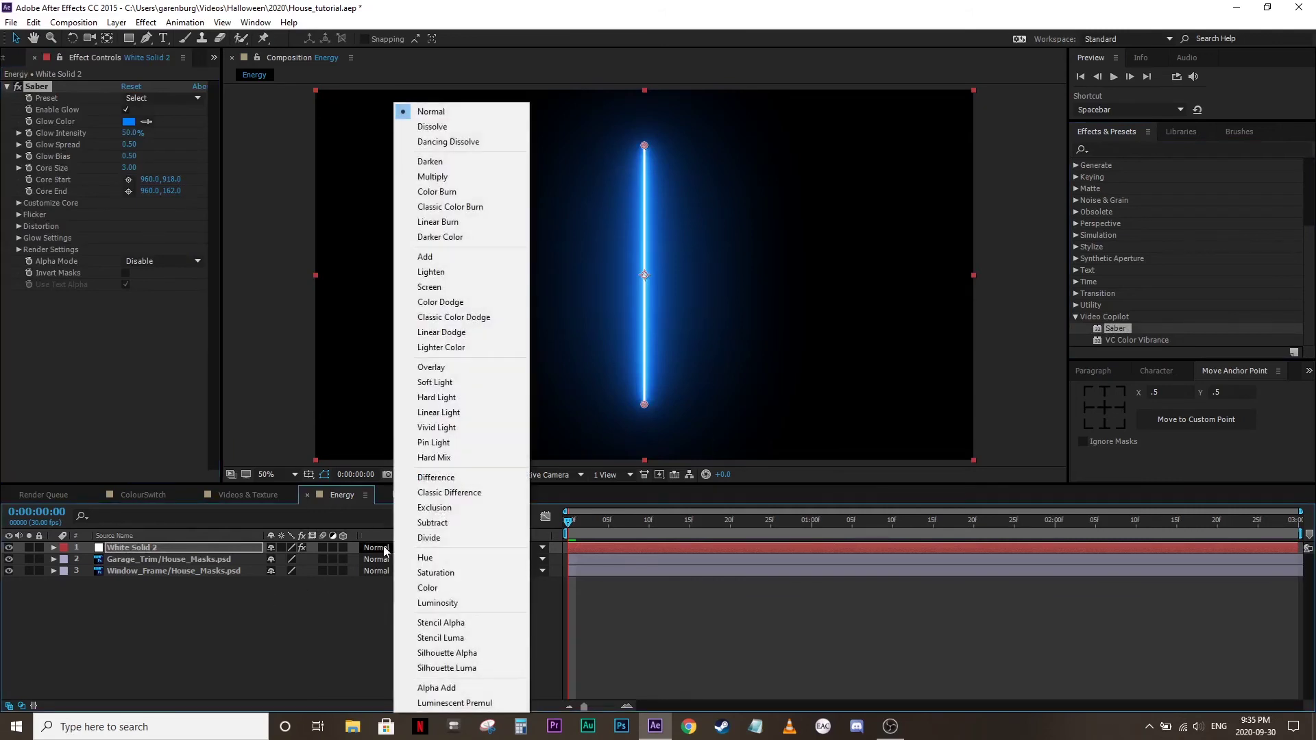
click(431, 257)
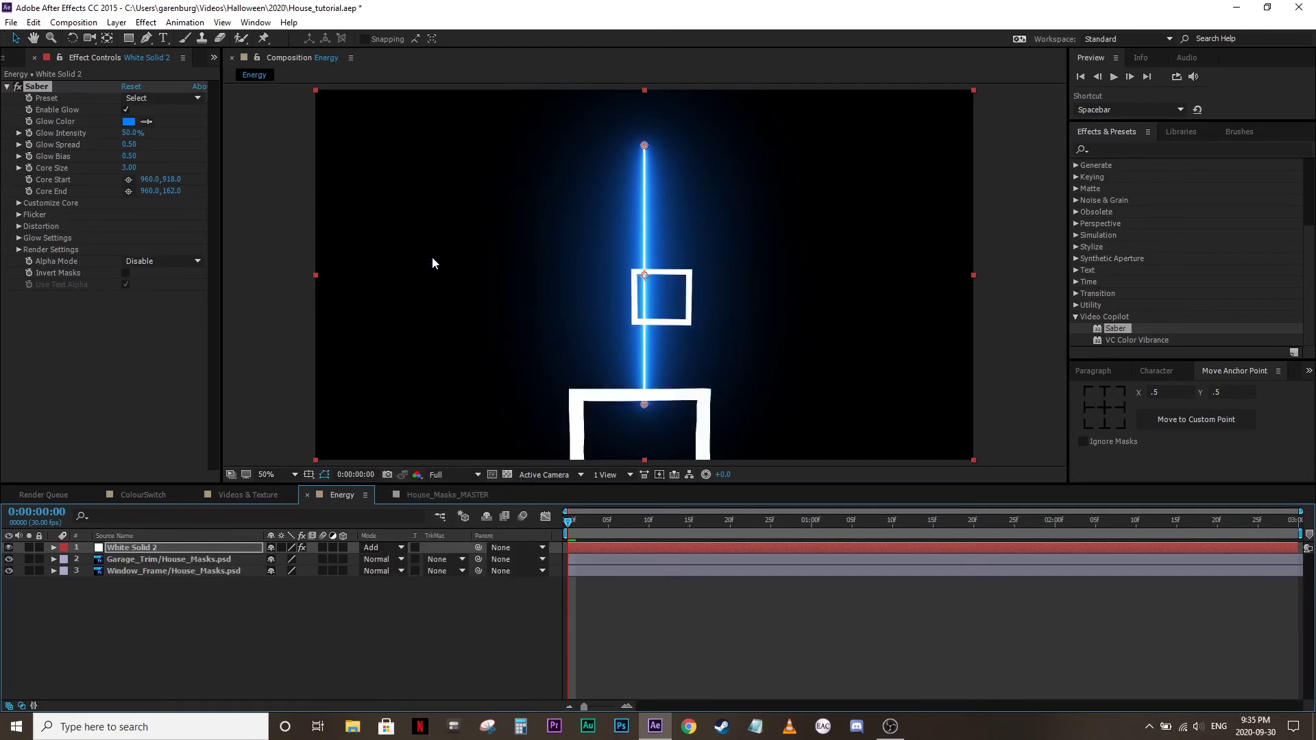
Try the Arc Reactor and GhostBuster Saber presets, then settle on the red StarKiller preset
click(162, 101)
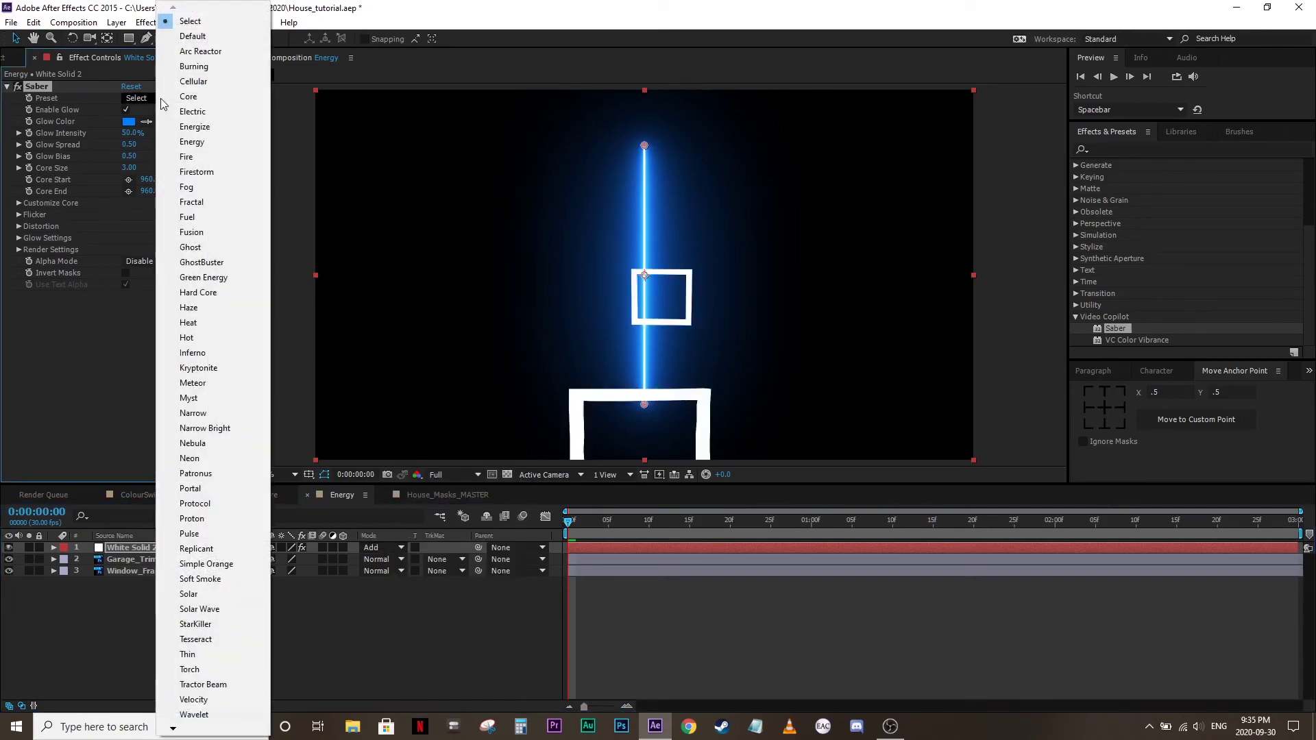
click(200, 51)
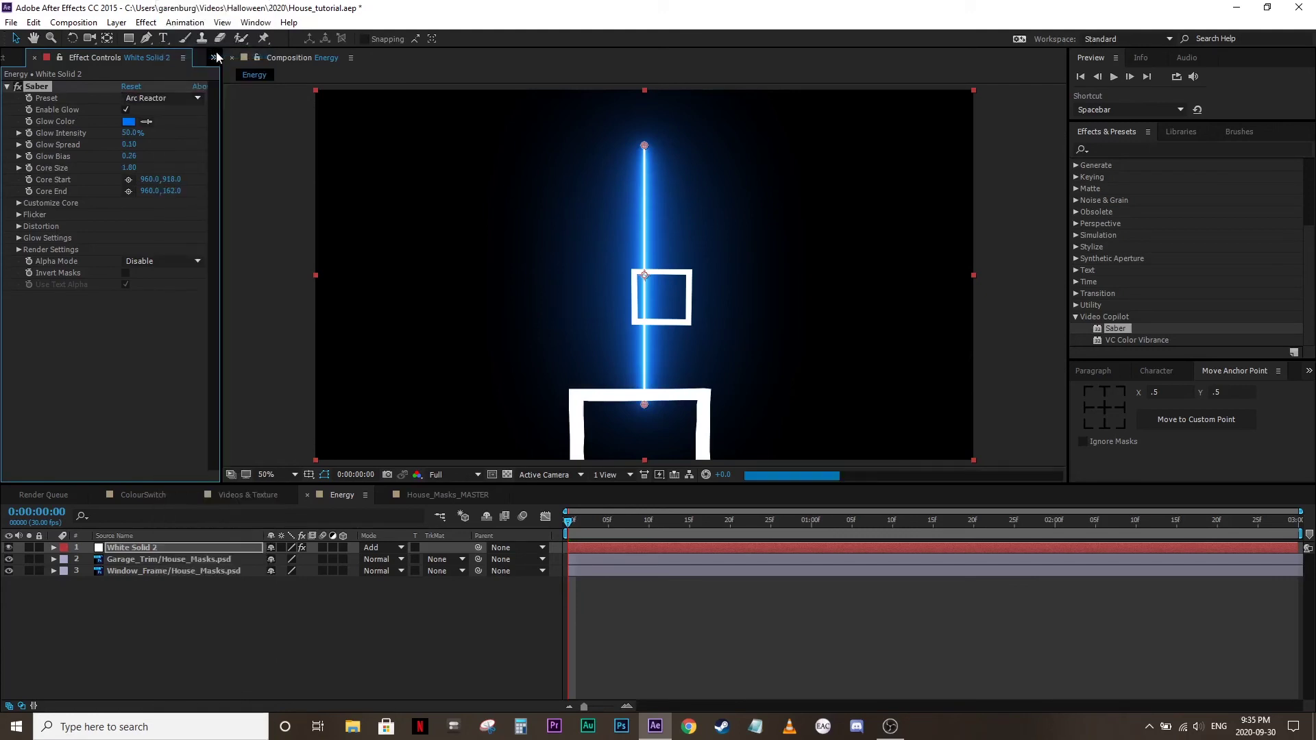
click(152, 103)
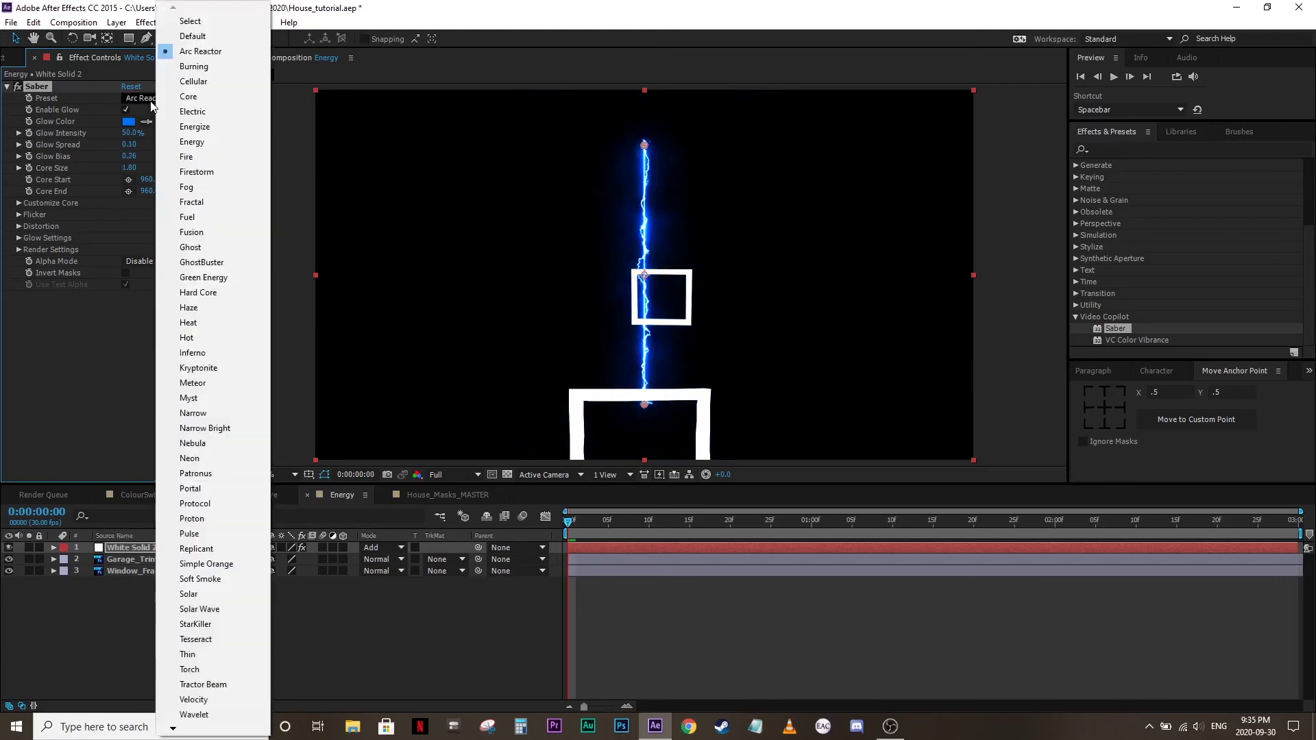
click(213, 268)
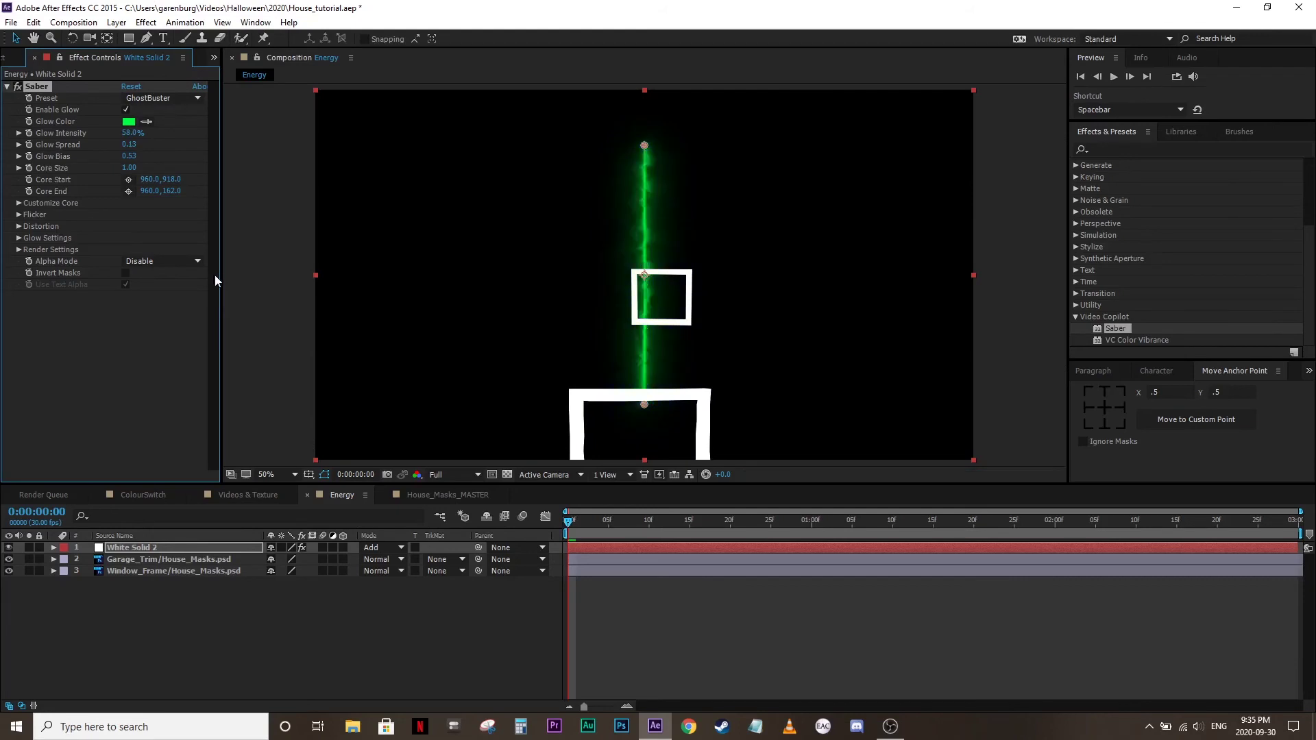
click(165, 103)
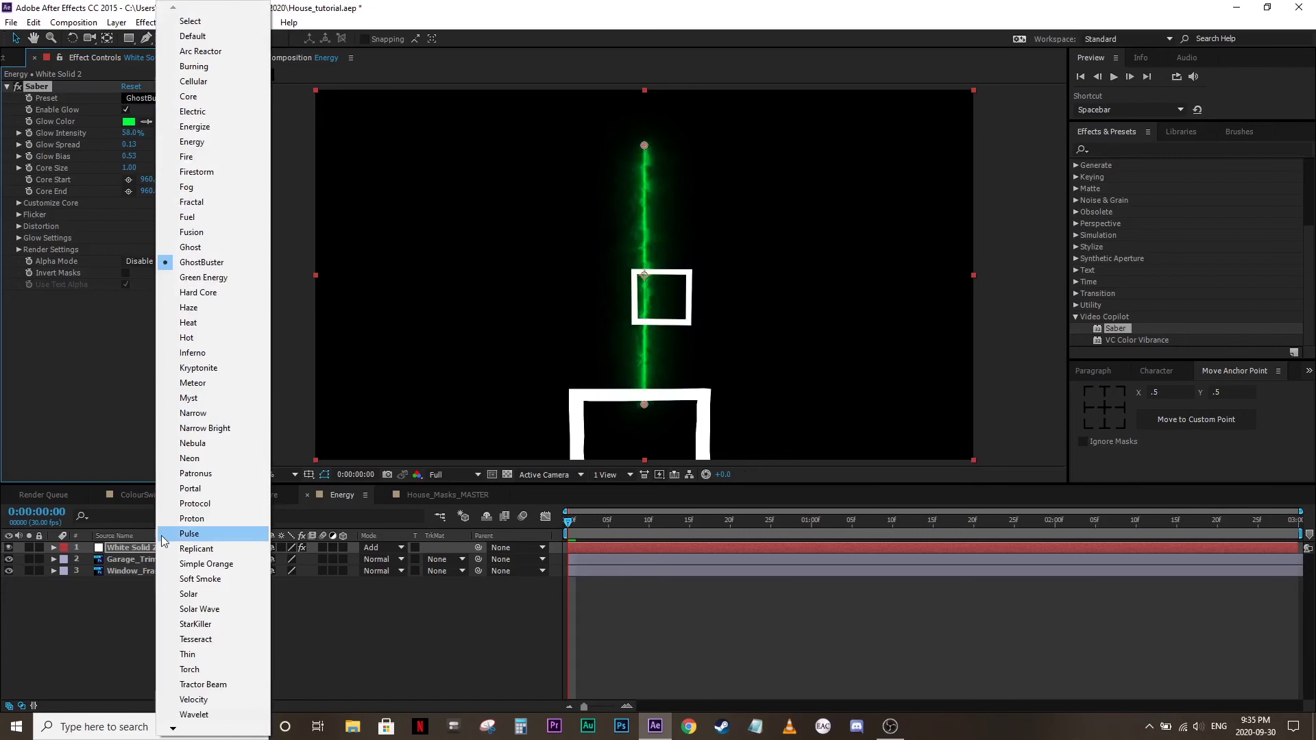
click(214, 624)
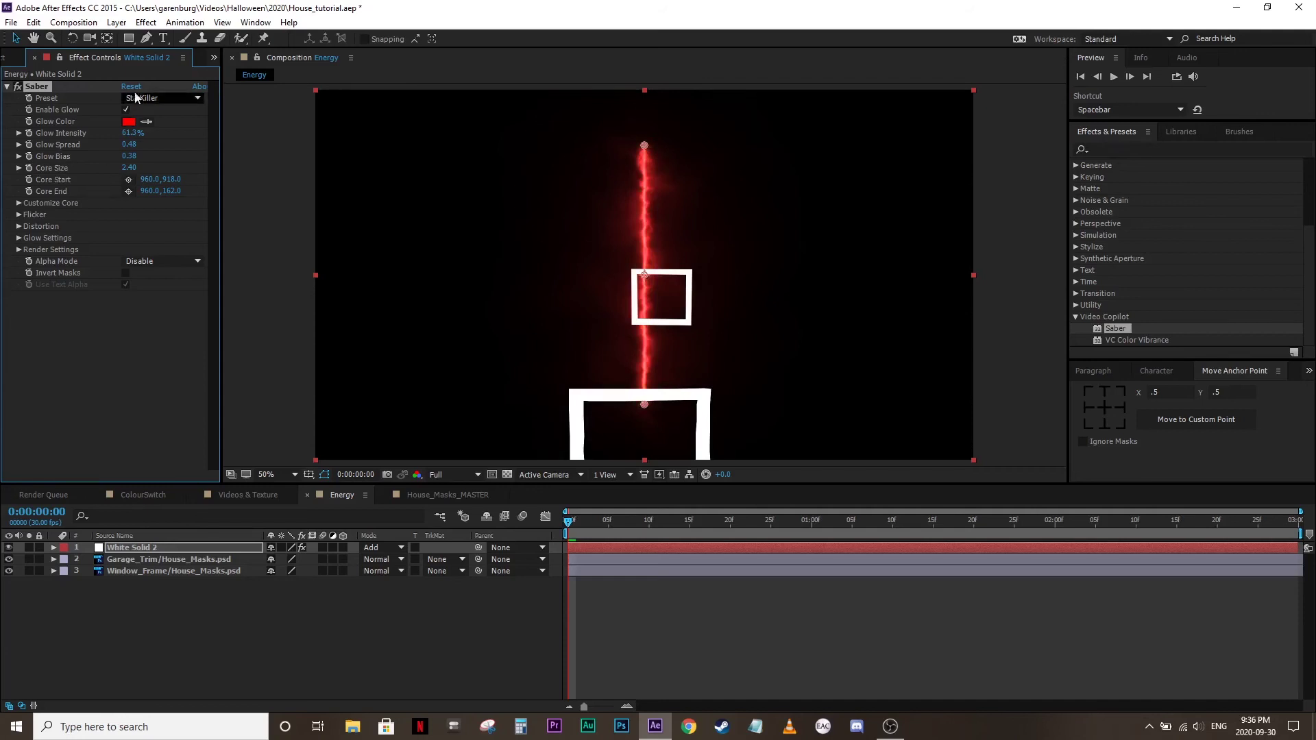
Draw a closed four-corner mask around the small window square with the Pen tool
click(145, 39)
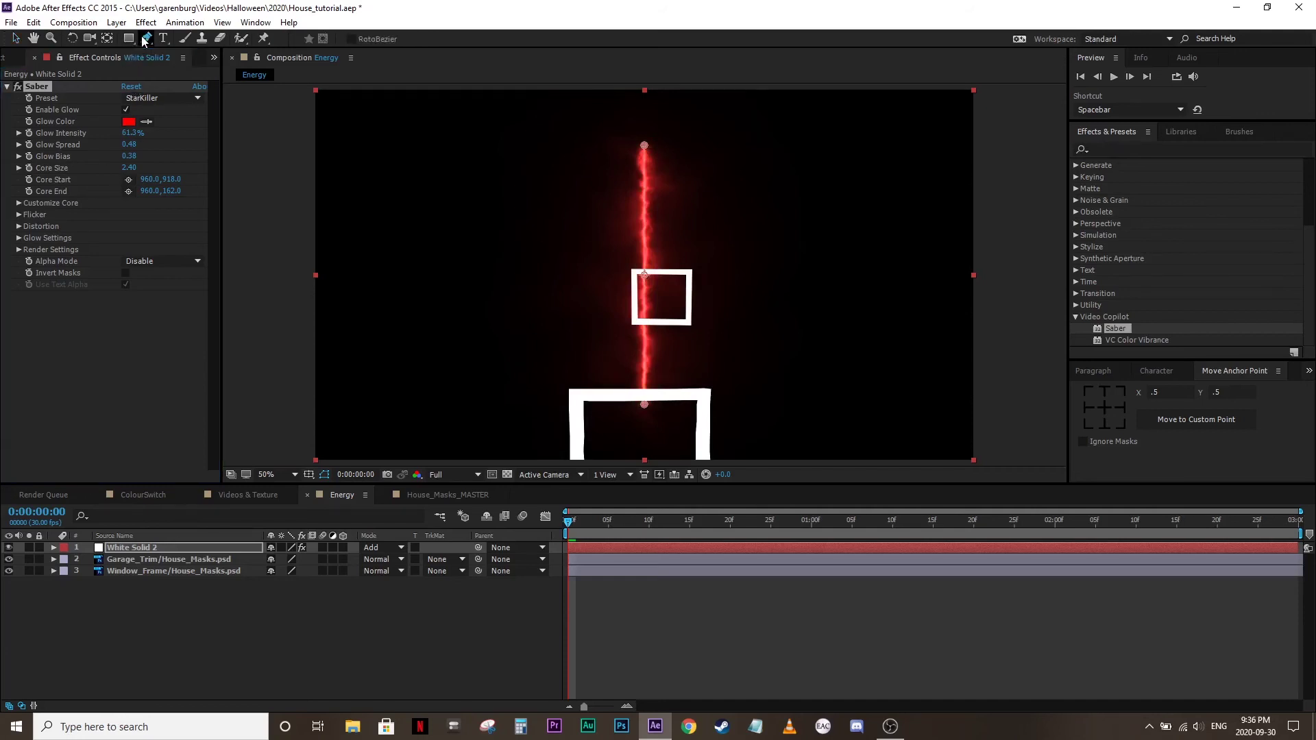
key(period)
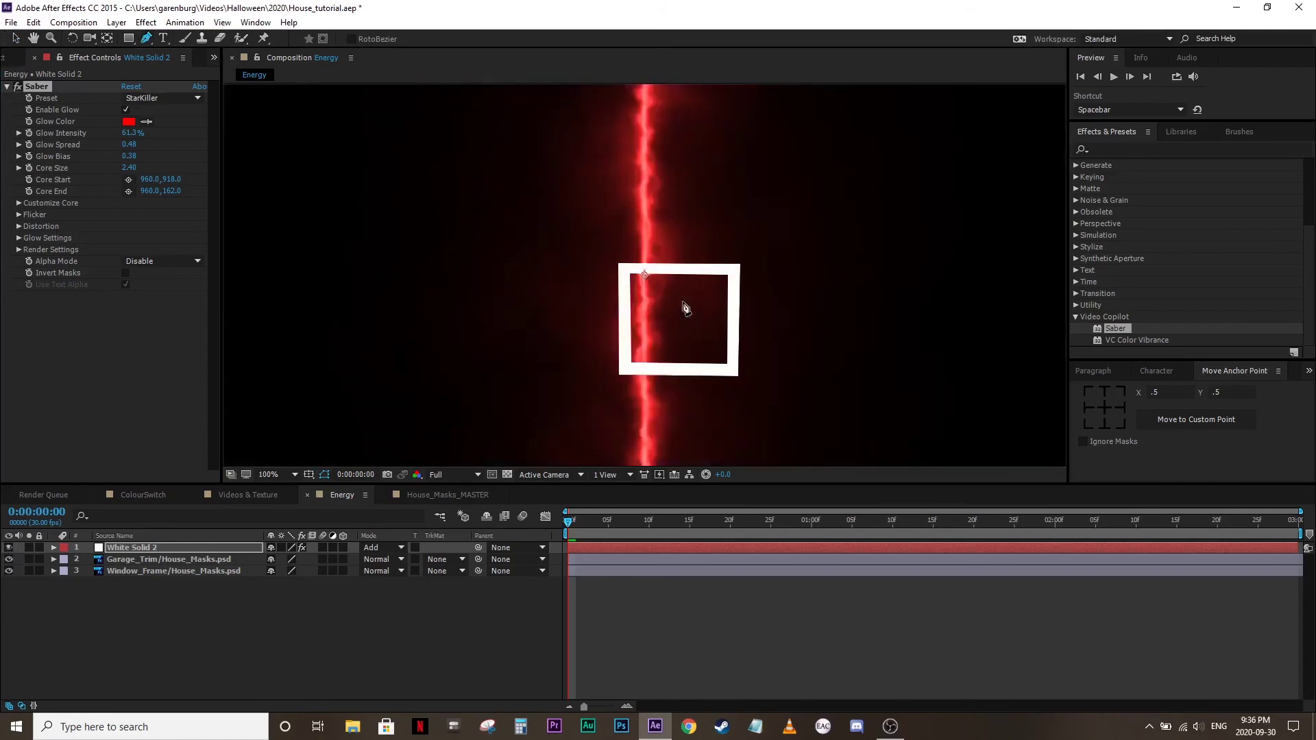
click(620, 267)
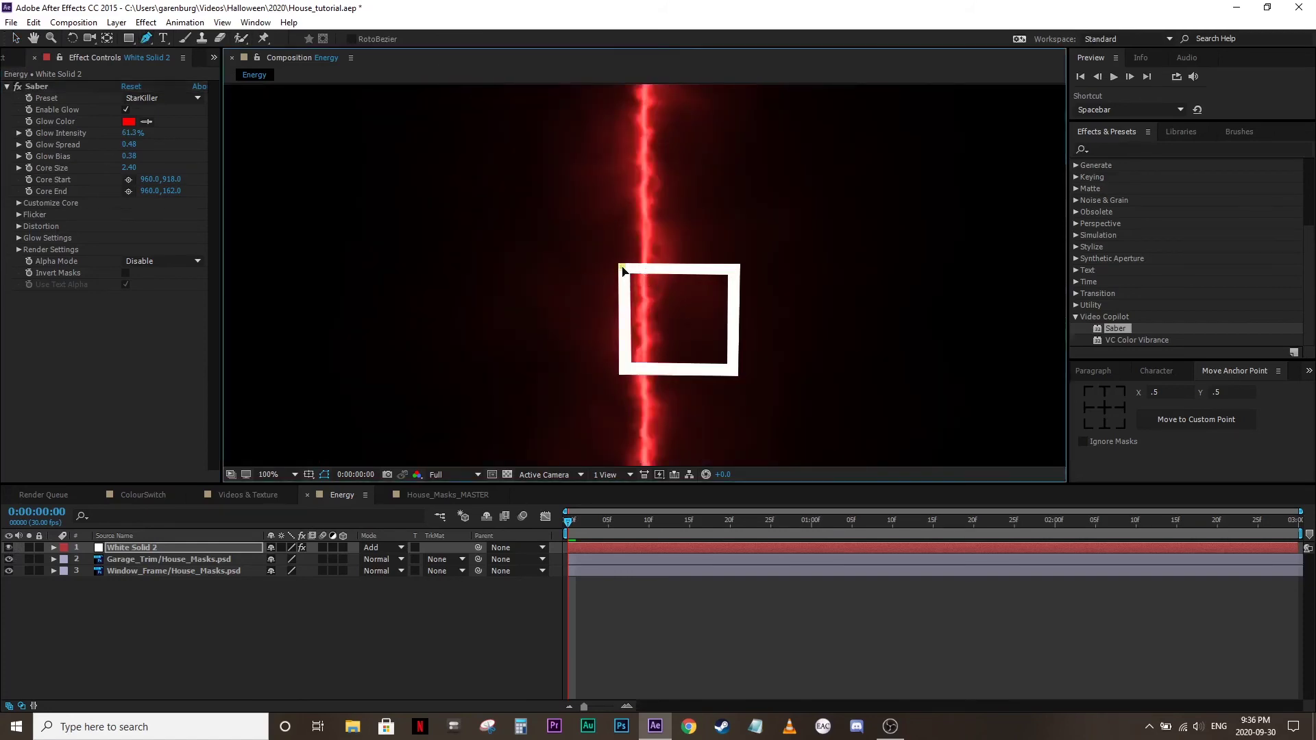
click(734, 269)
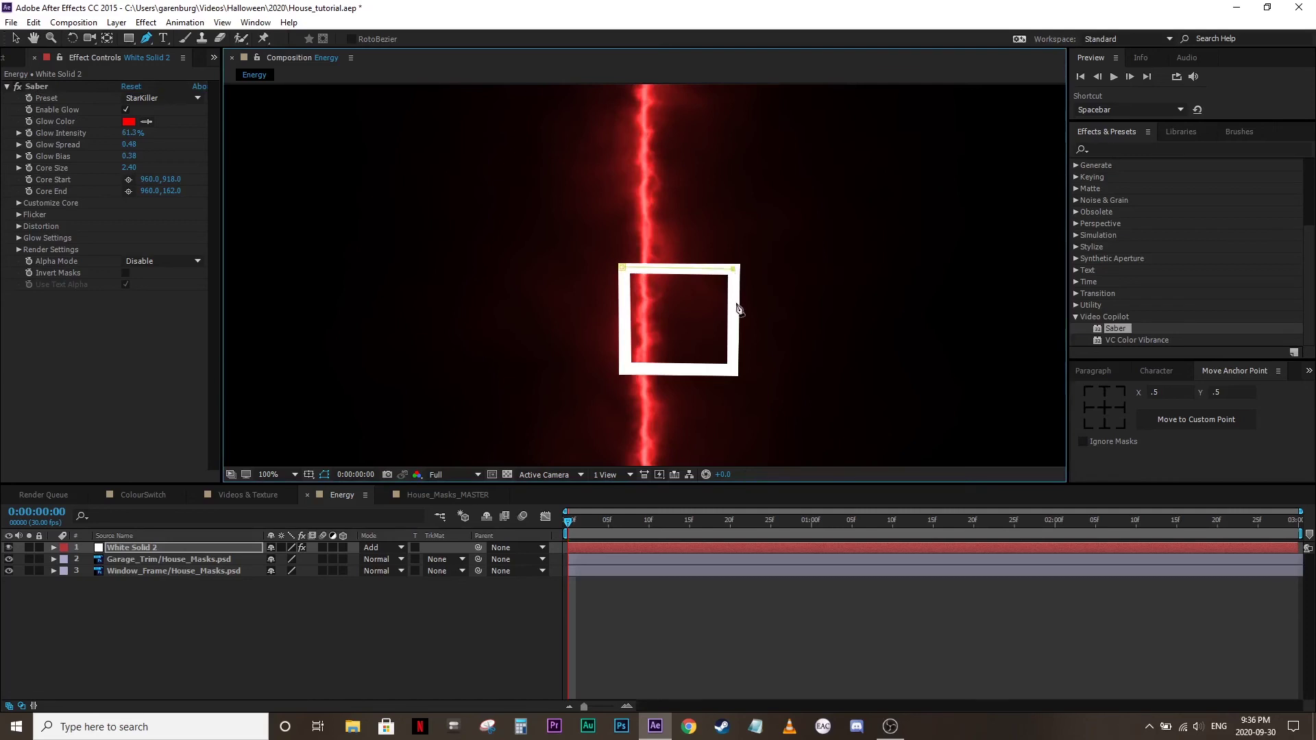
click(733, 371)
click(624, 368)
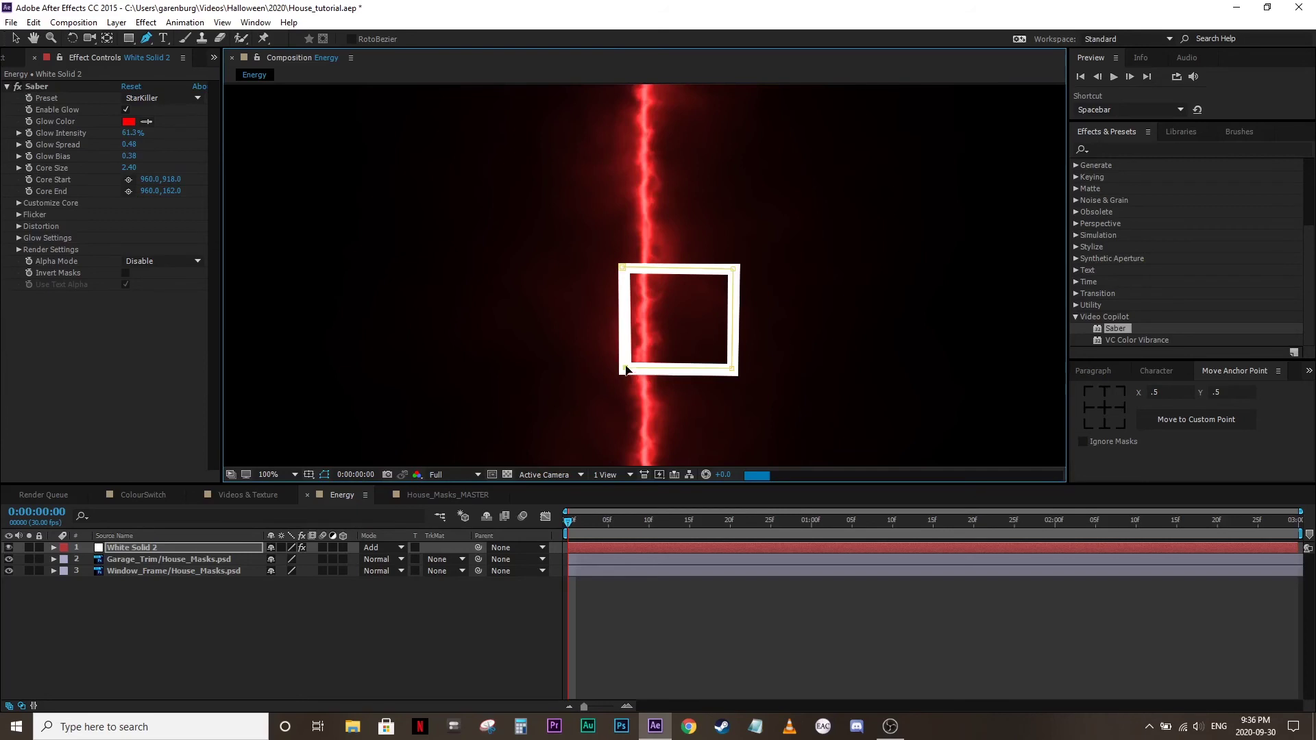
click(624, 270)
Set Saber's Customize Core > Core Type to Layer Masks and hide layers 2 and 3
click(18, 203)
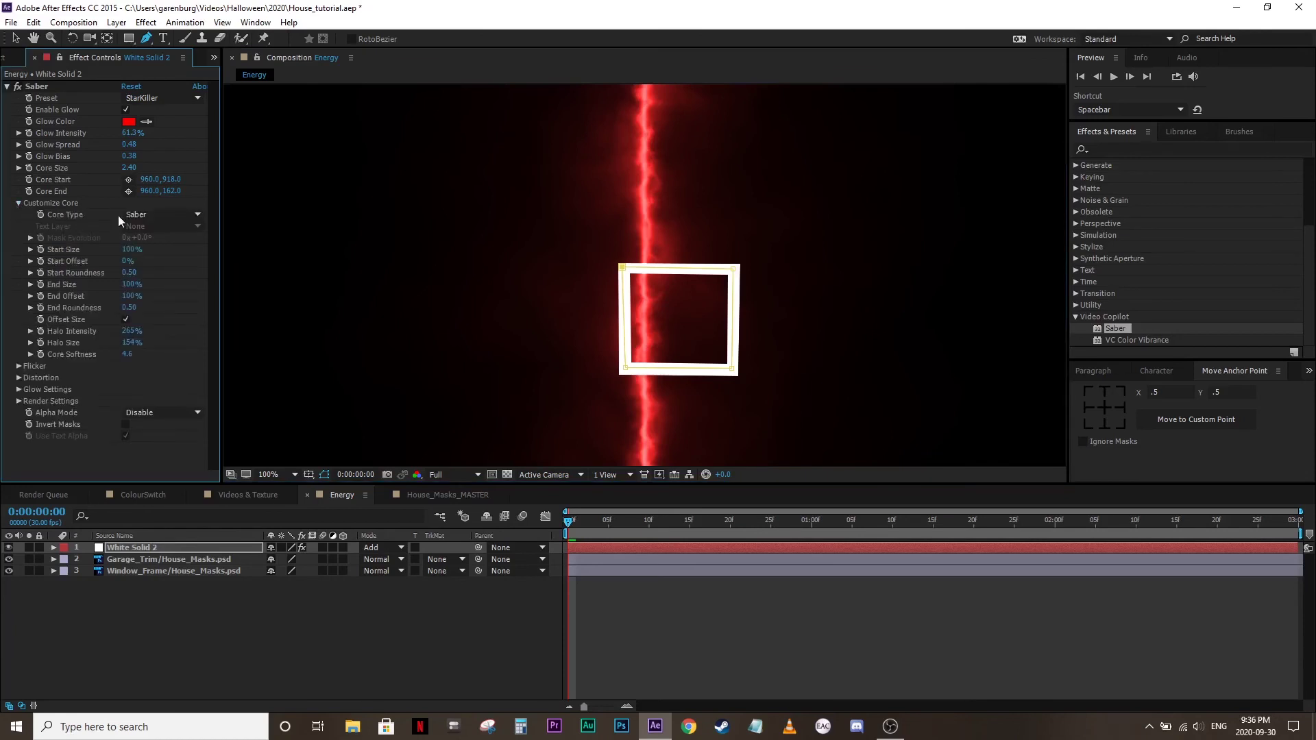
click(162, 214)
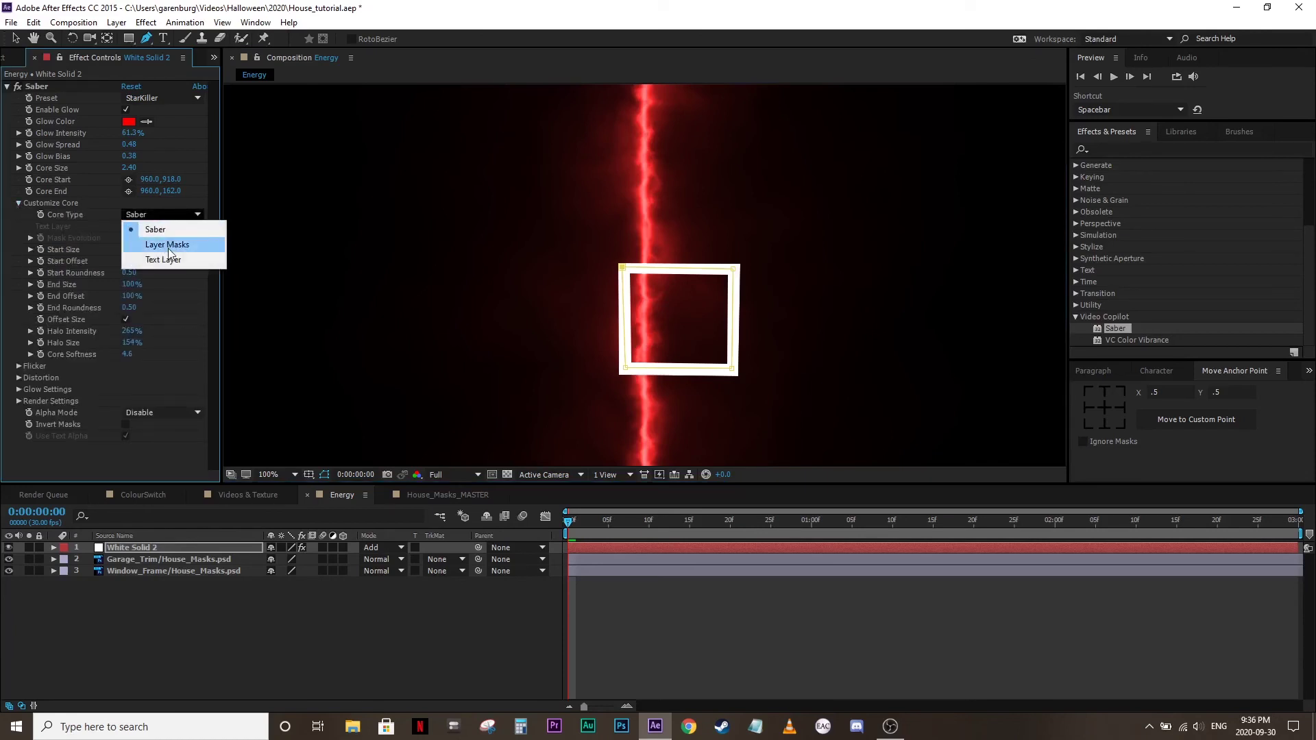
click(169, 245)
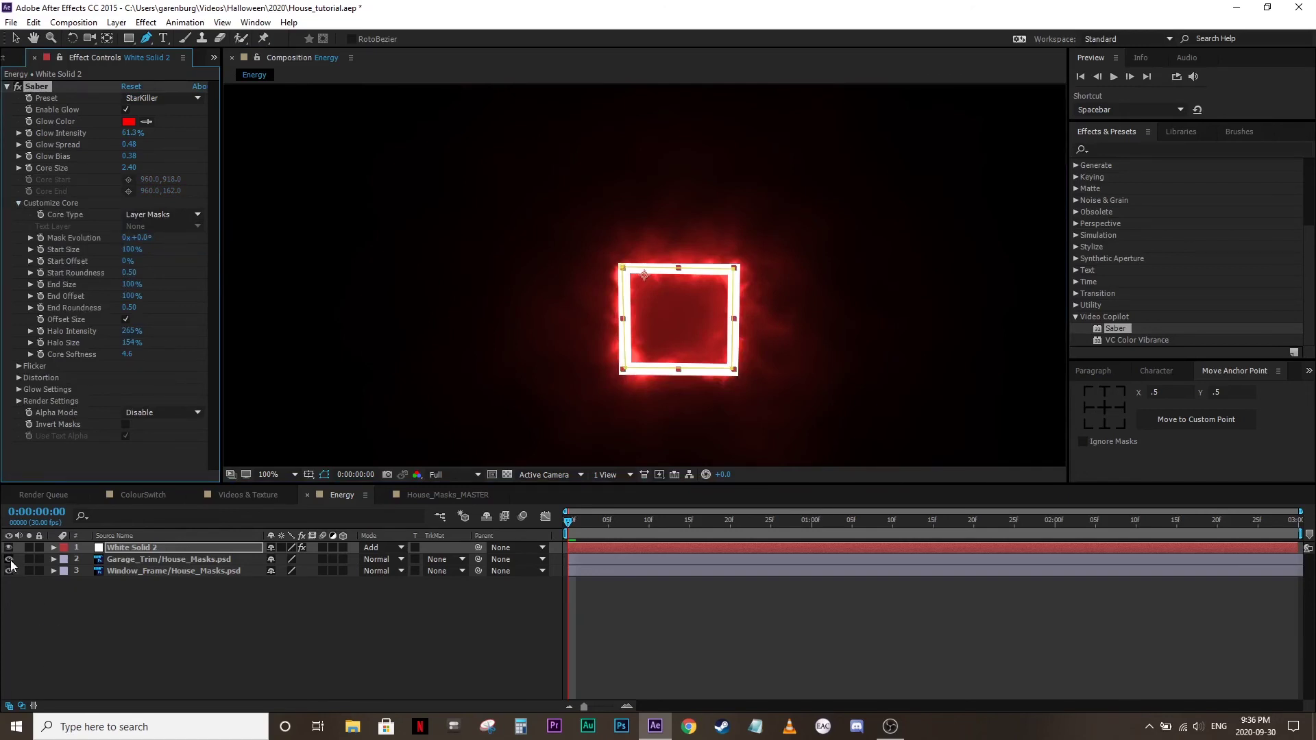
drag(10, 560, 9, 571)
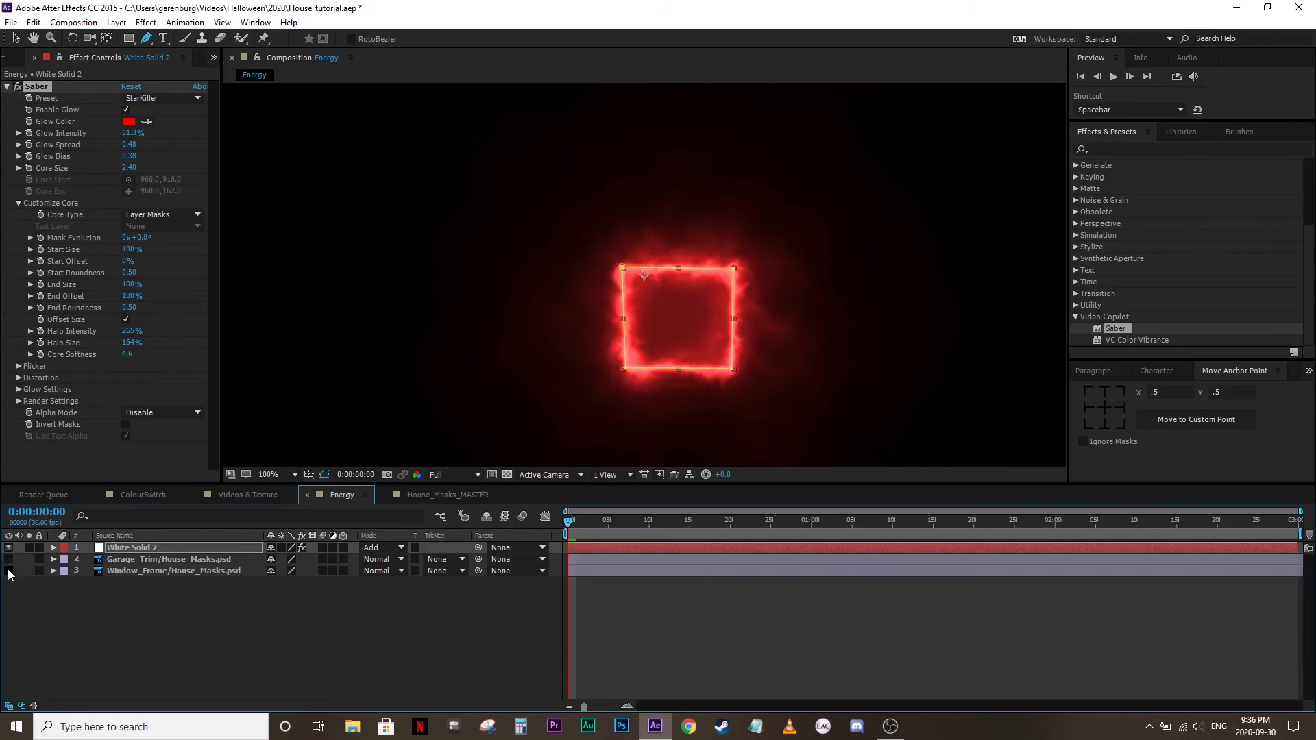
Keyframe Saber's Start Offset at 0% at one second and 100% at the start, then preview
click(389, 623)
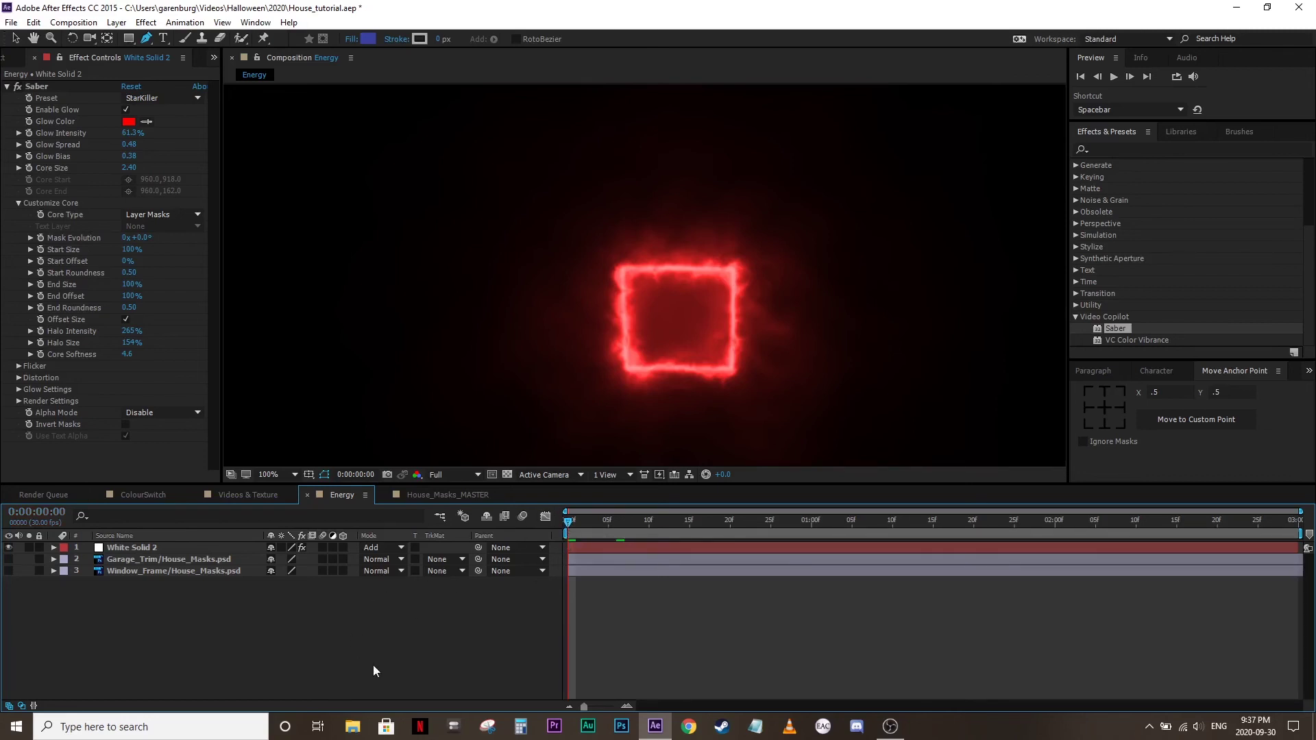
click(812, 522)
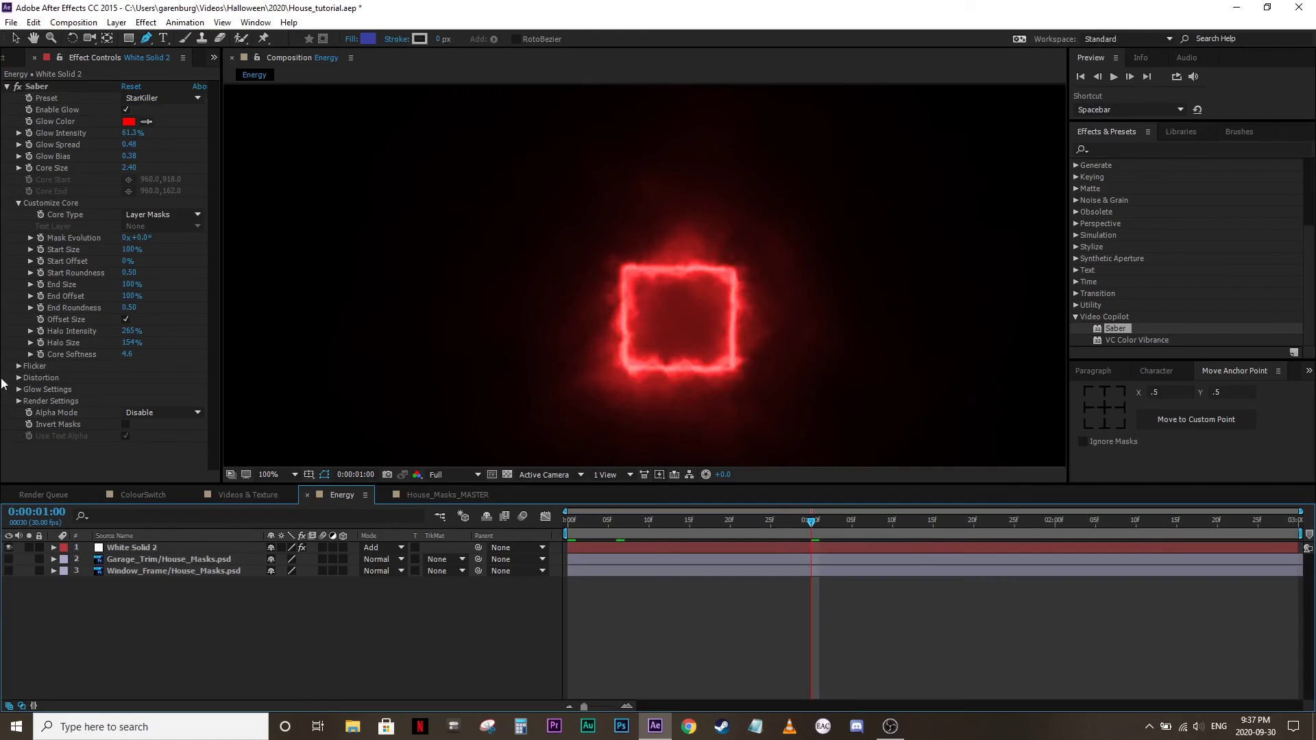
click(39, 258)
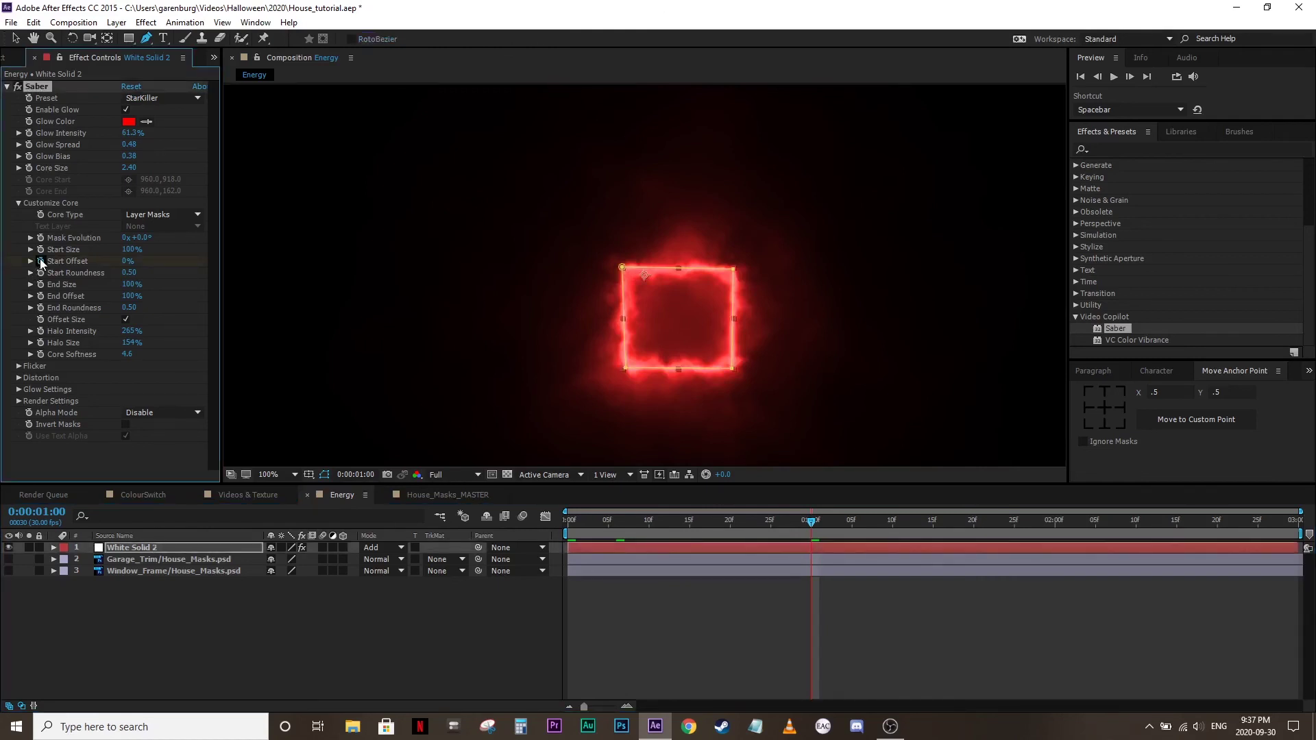
drag(589, 519, 546, 524)
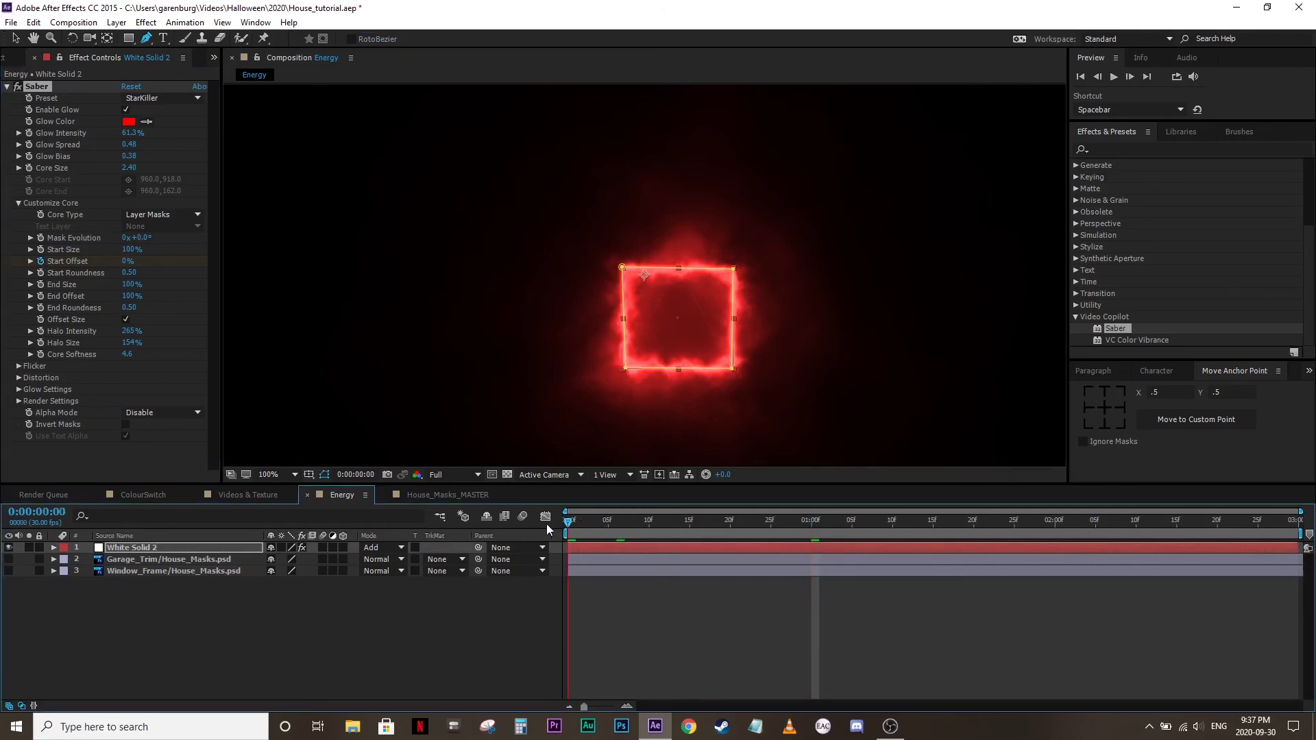
click(124, 260)
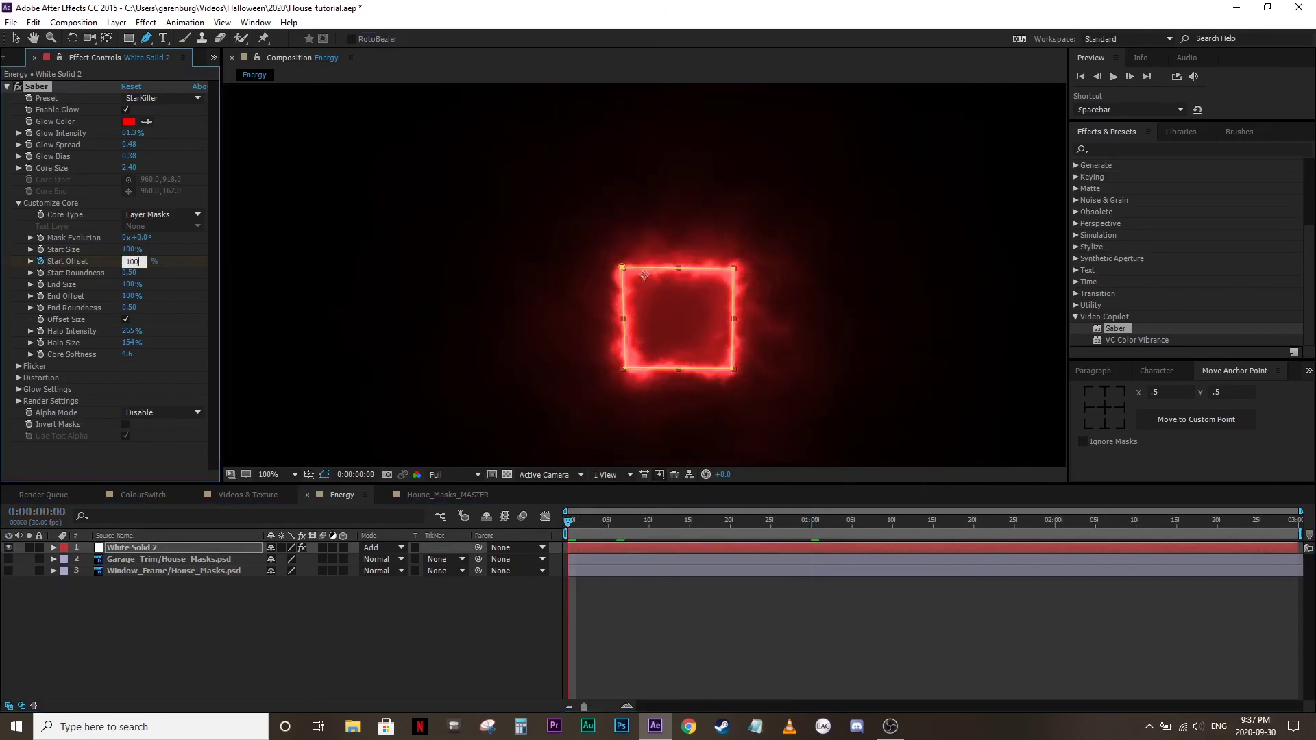
key(Return)
click(422, 618)
key(space)
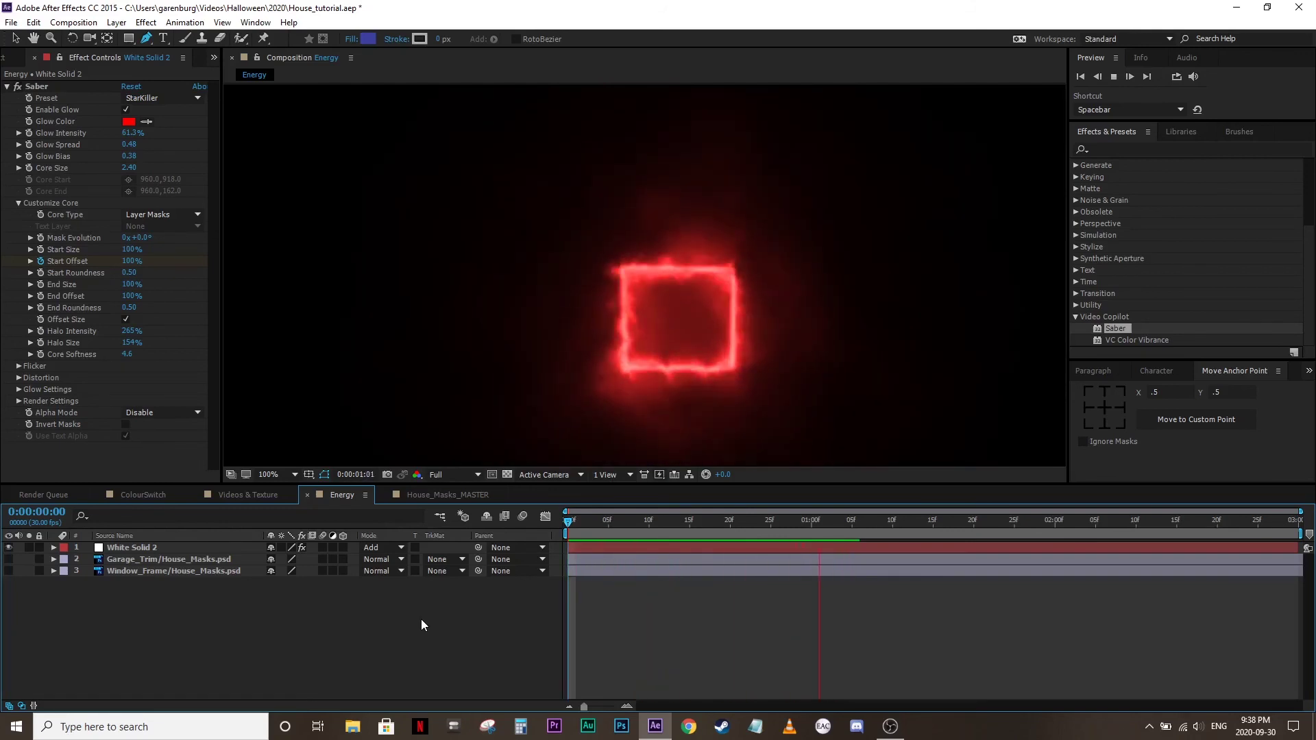
key(space)
Apply Easy Ease to the one-second Start Offset keyframe, preview, and show the Garage_Trim layer again
key(u)
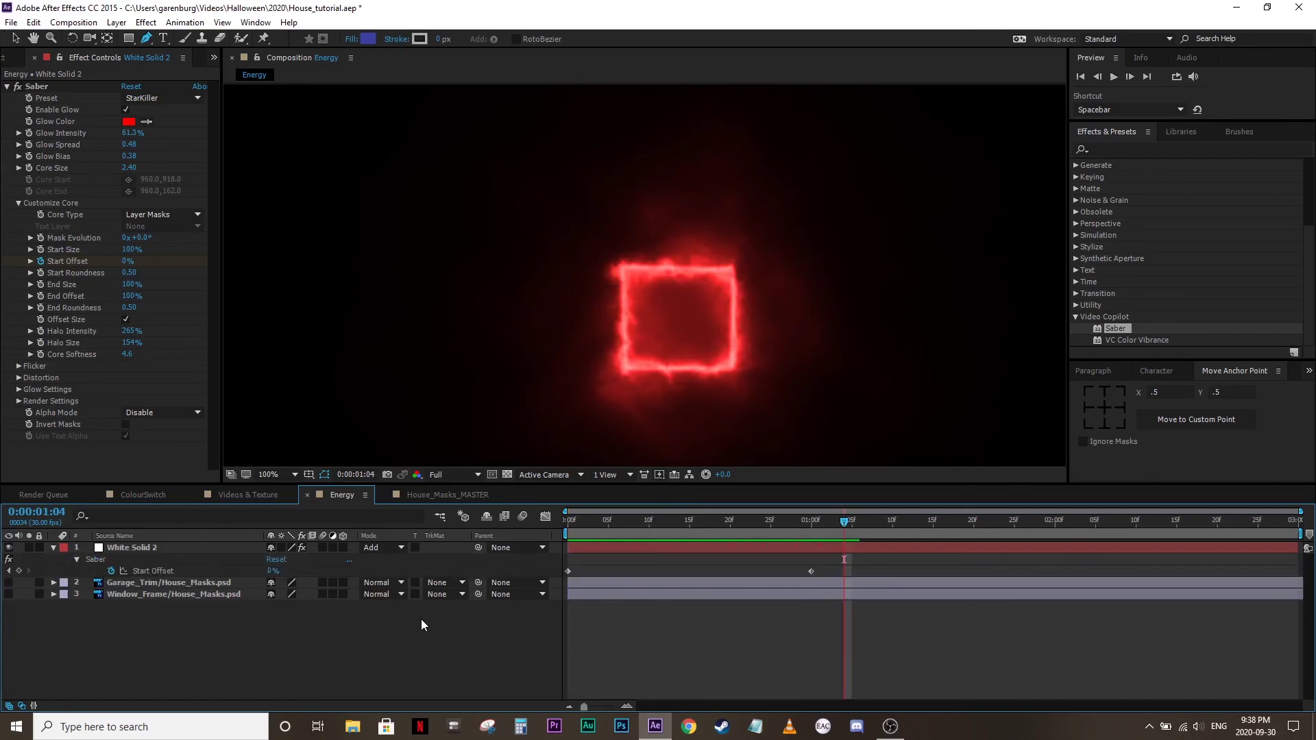
click(810, 570)
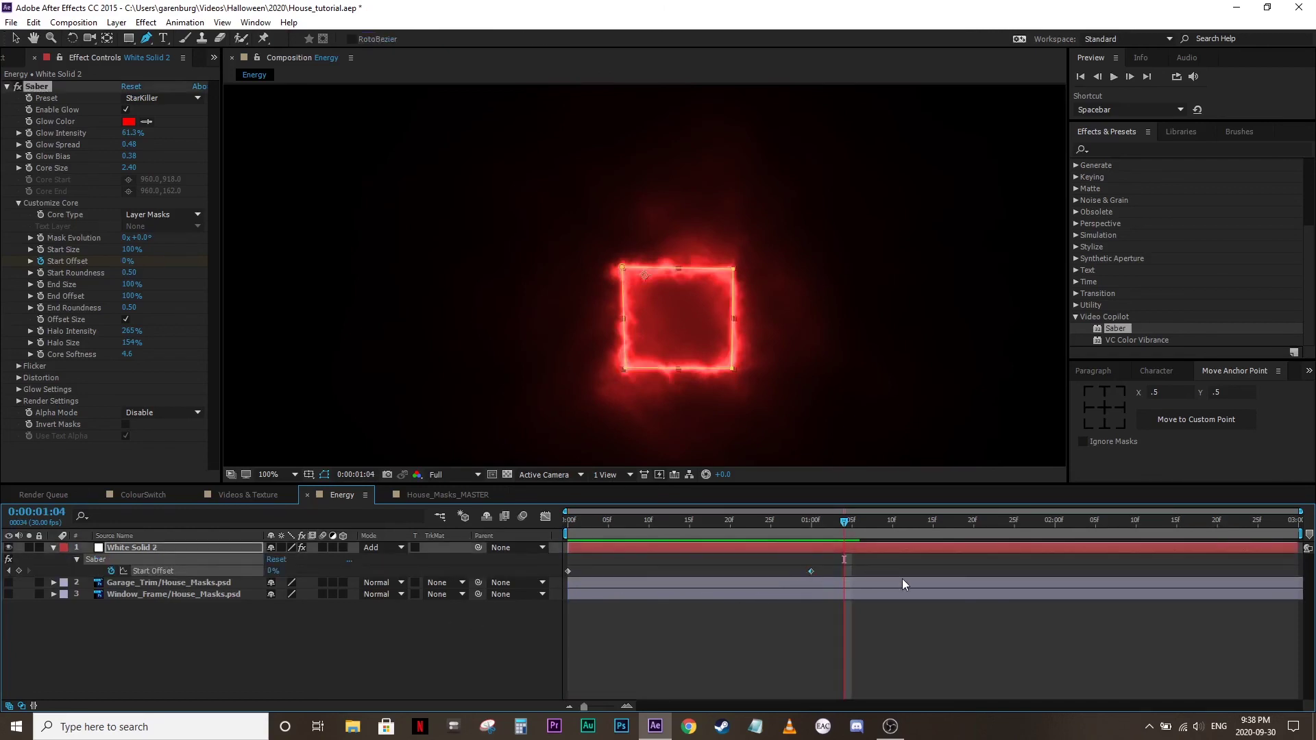
key(F9)
click(818, 647)
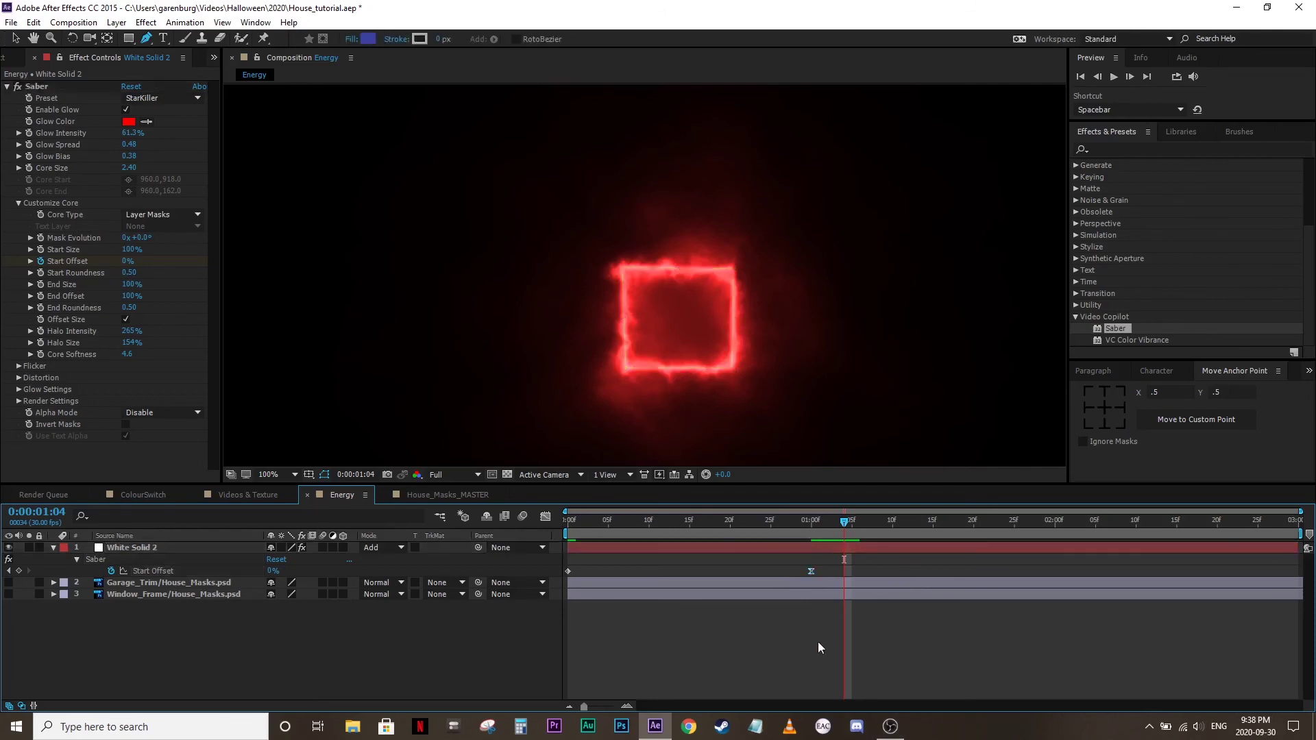
key(space)
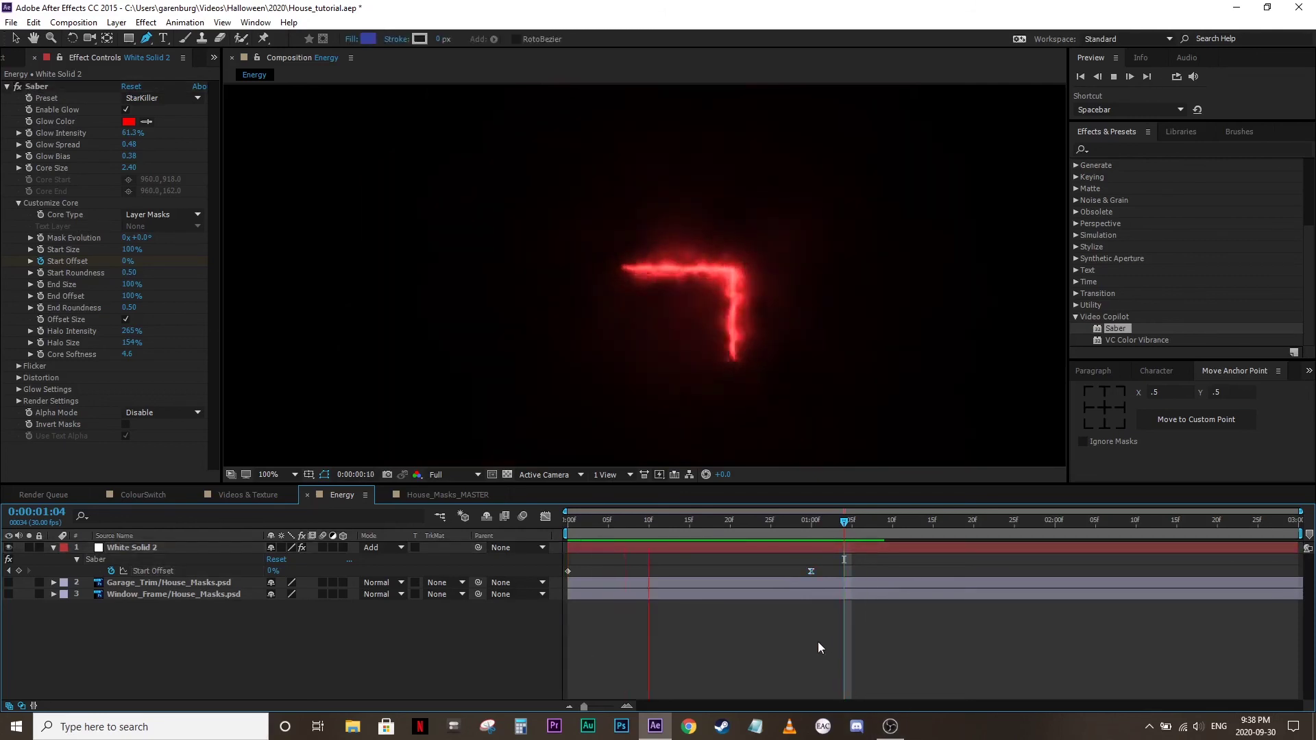
key(space)
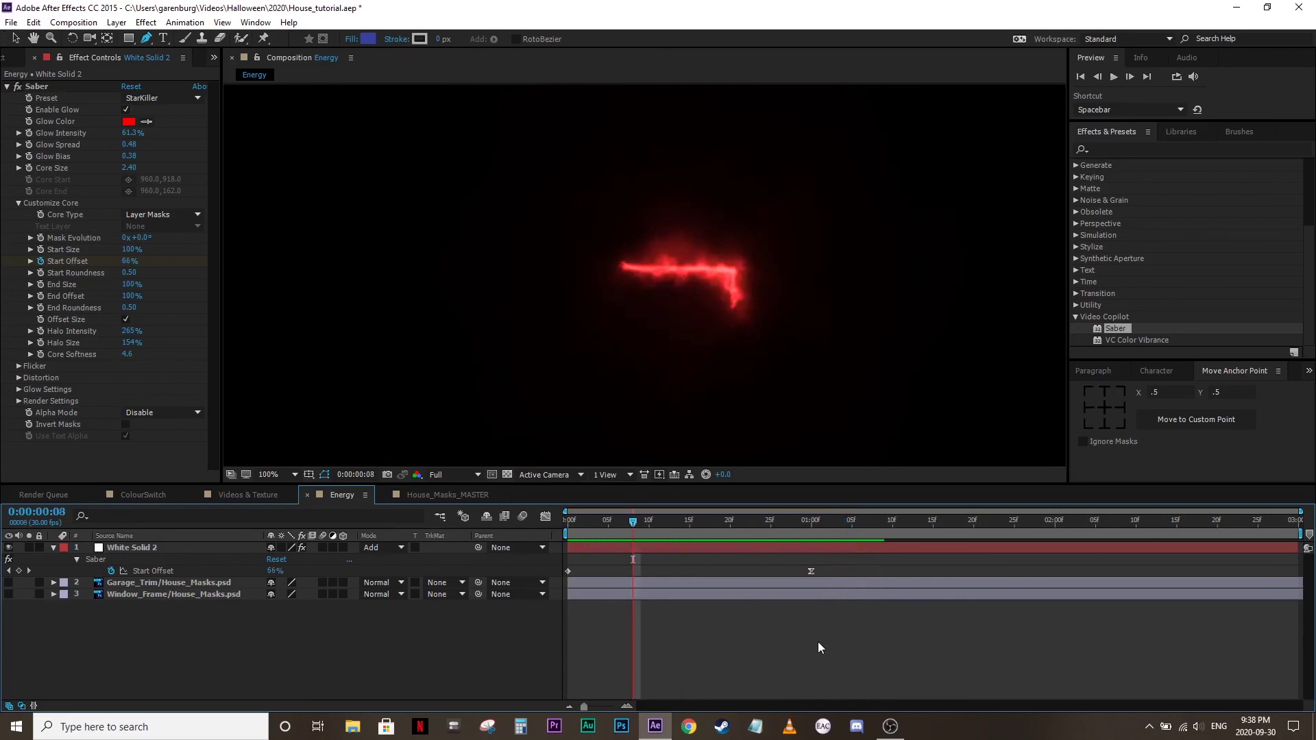
scroll(781, 396, down, 2)
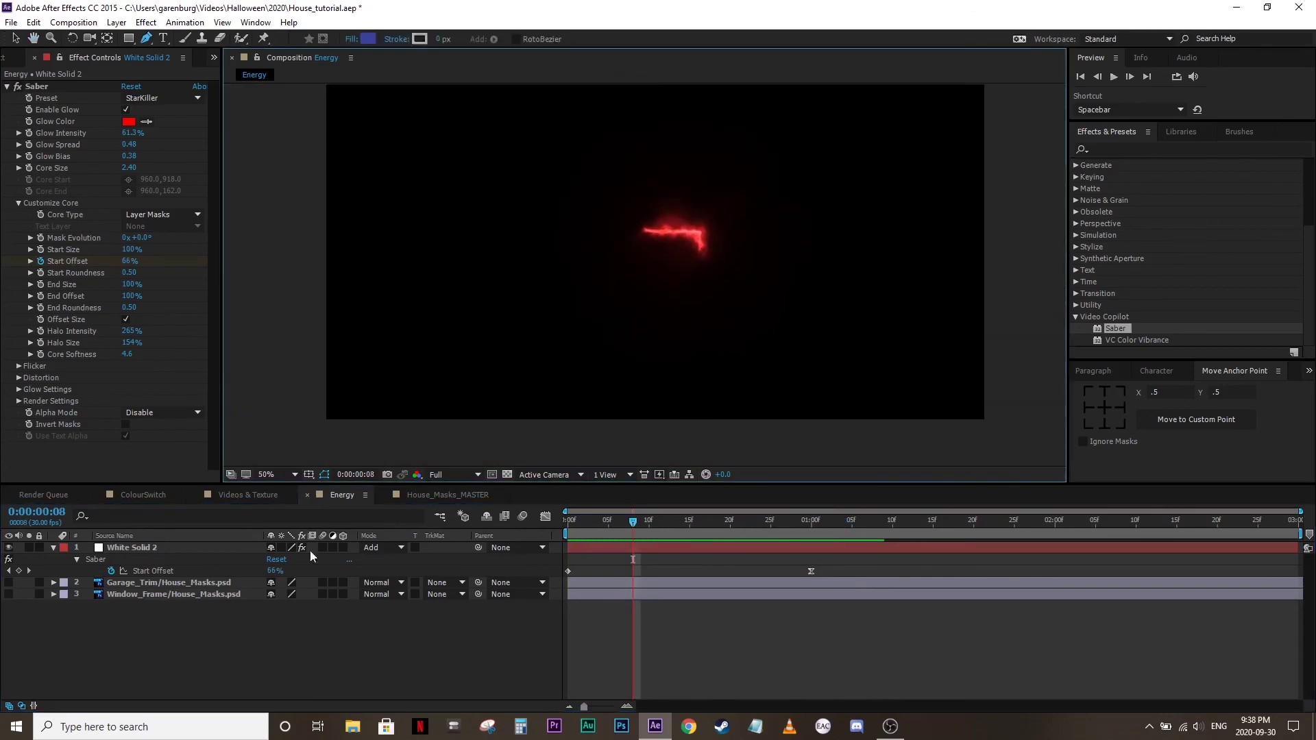
click(9, 583)
Create a new white solid via Layer > New > Solid
key(u)
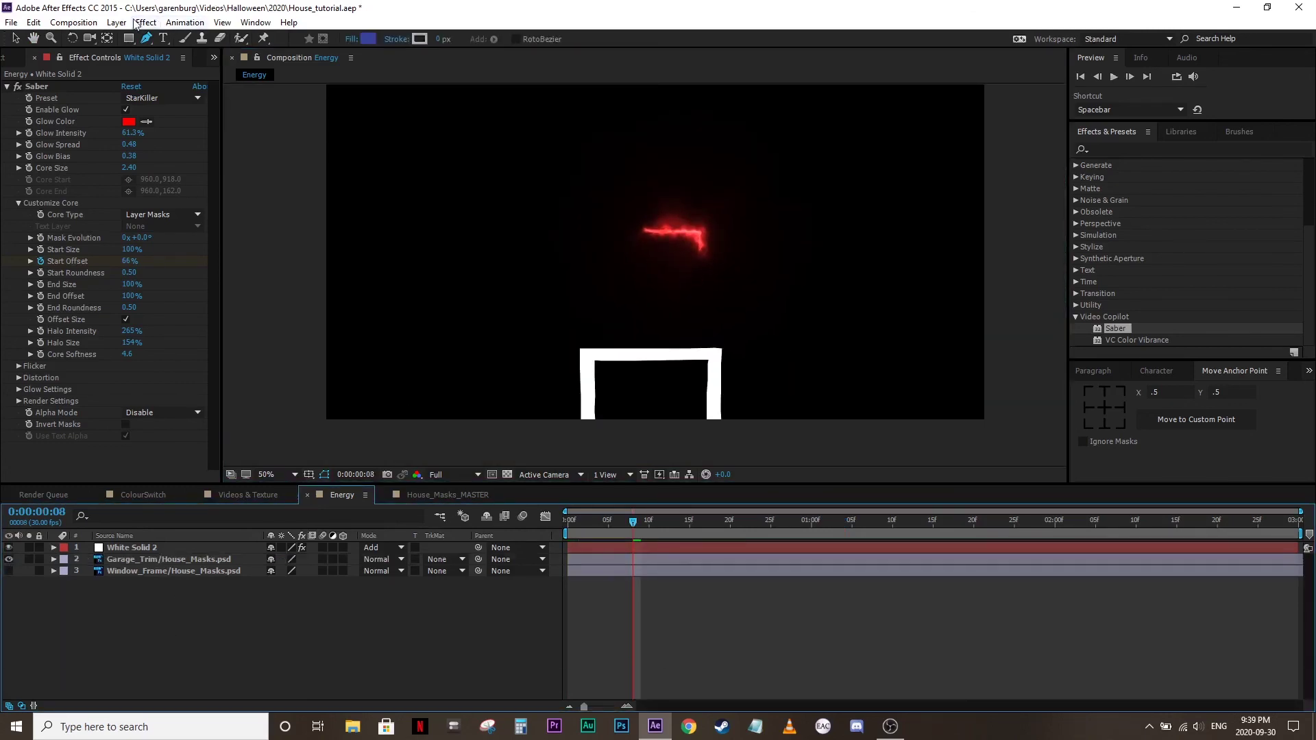
click(116, 23)
mouse_move(126, 39)
click(410, 52)
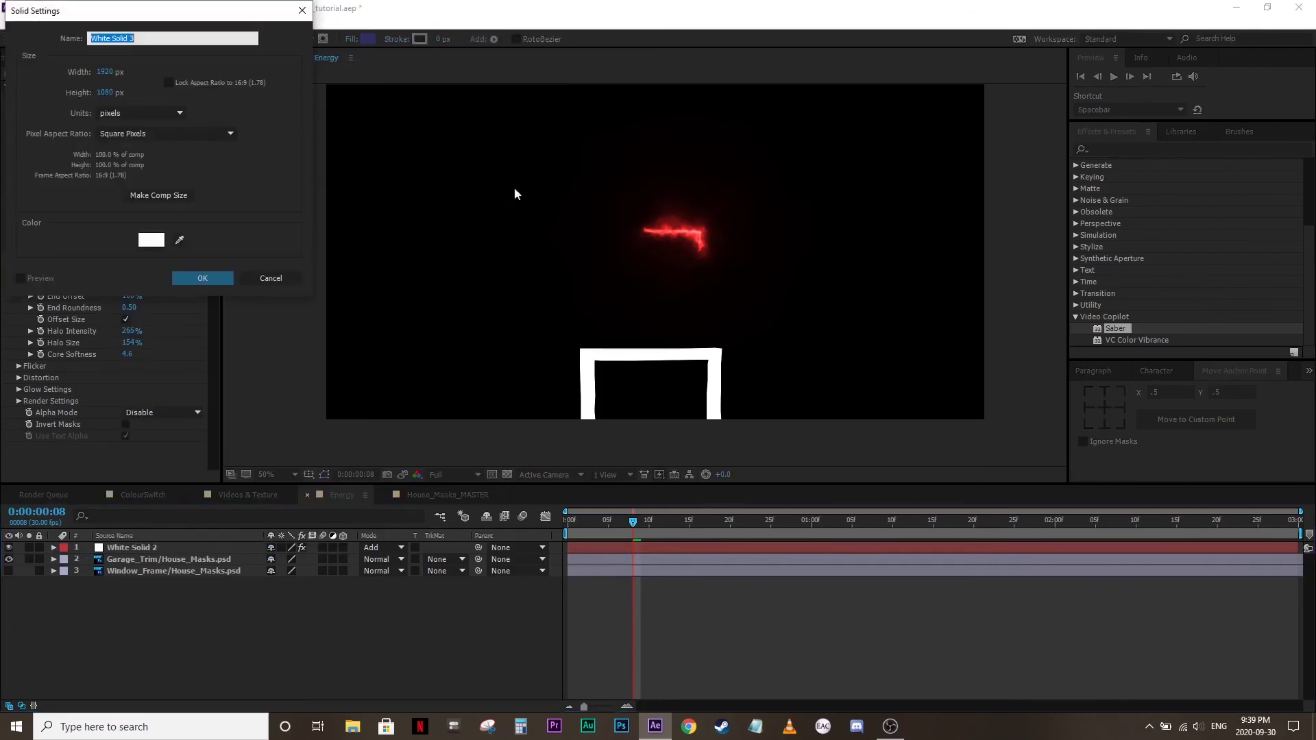
click(212, 274)
Apply Saber to the new solid, set its mode to Add and its preset to Firestorm
drag(1115, 328, 682, 308)
click(378, 547)
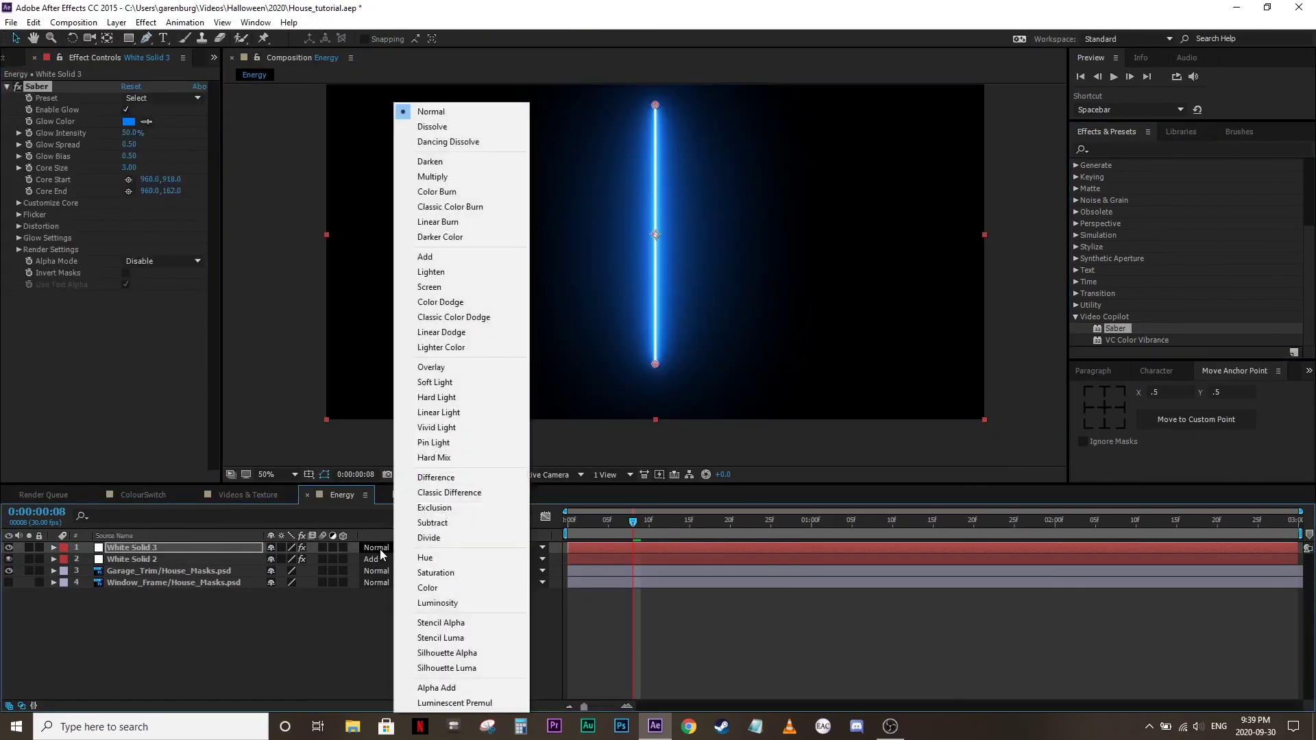
click(468, 264)
click(196, 98)
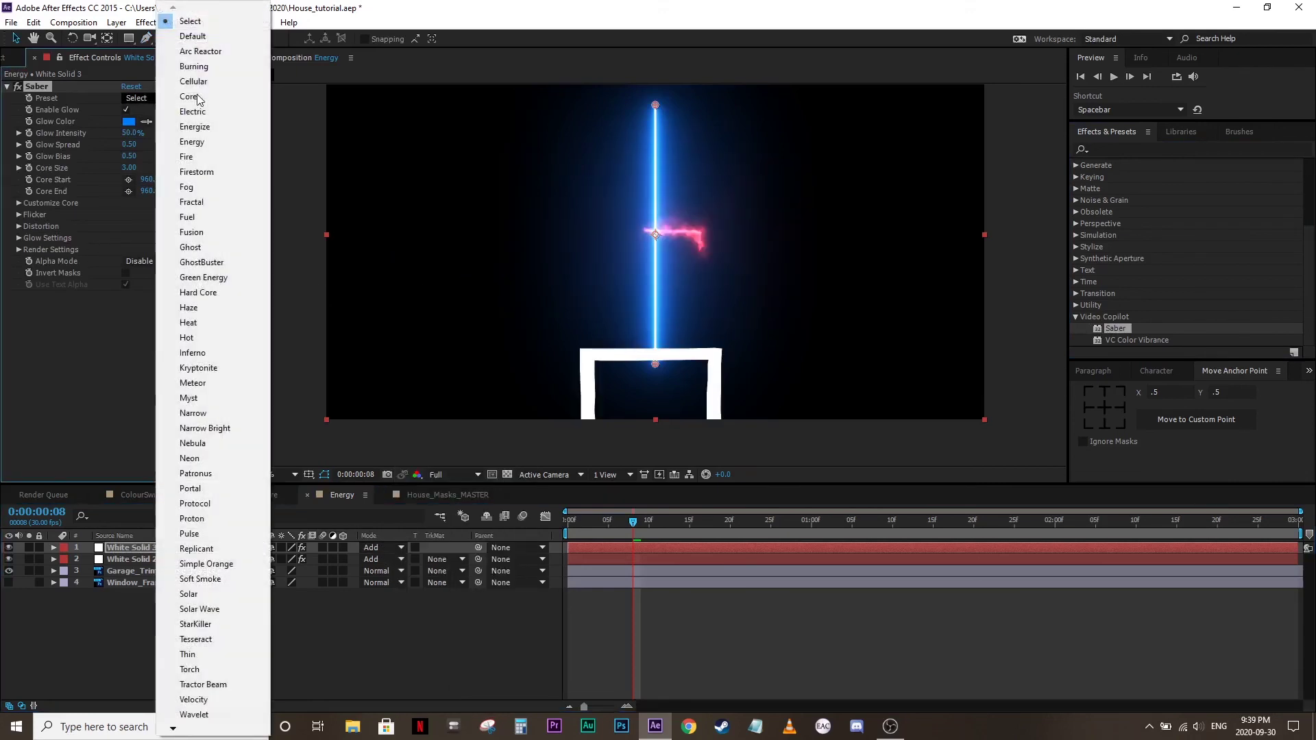
click(196, 172)
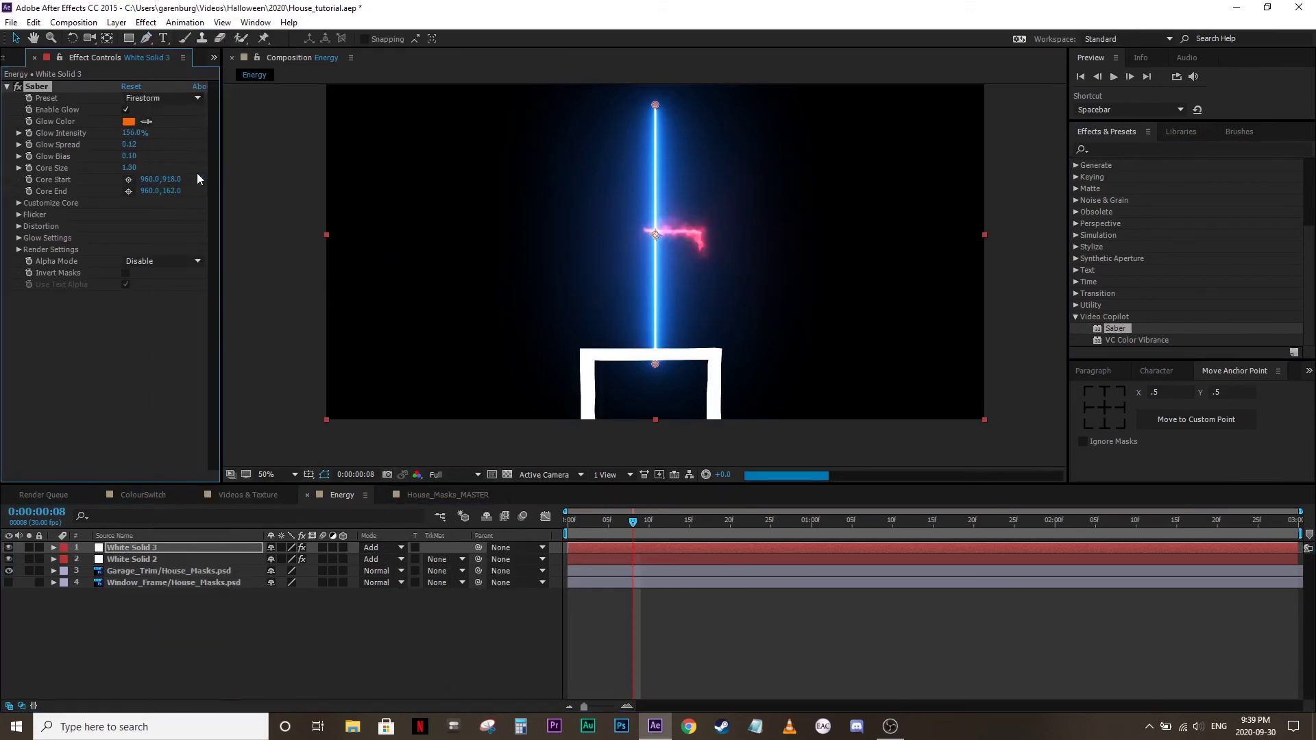
Trace a closed eight-point mask around the garage trim's outer and inner edges with the Pen tool
scroll(690, 369, up, 2)
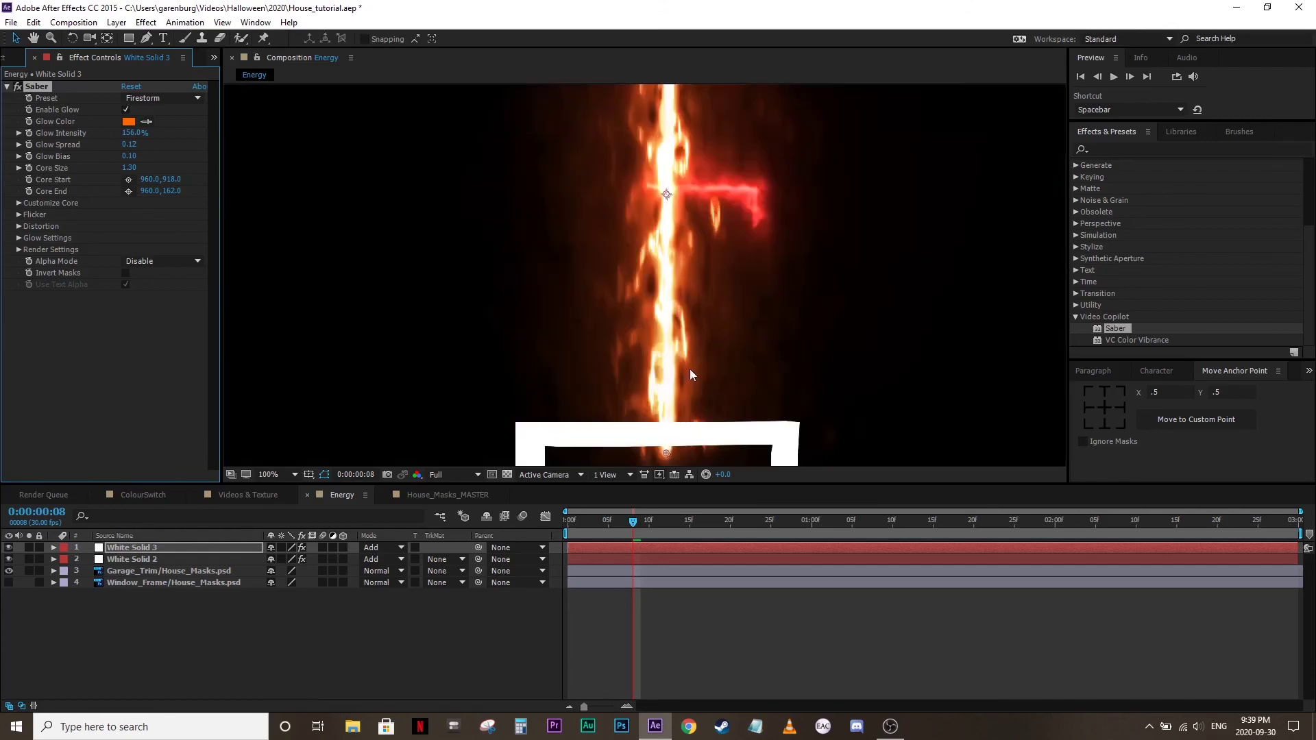
key(g)
scroll(601, 411, up, 2)
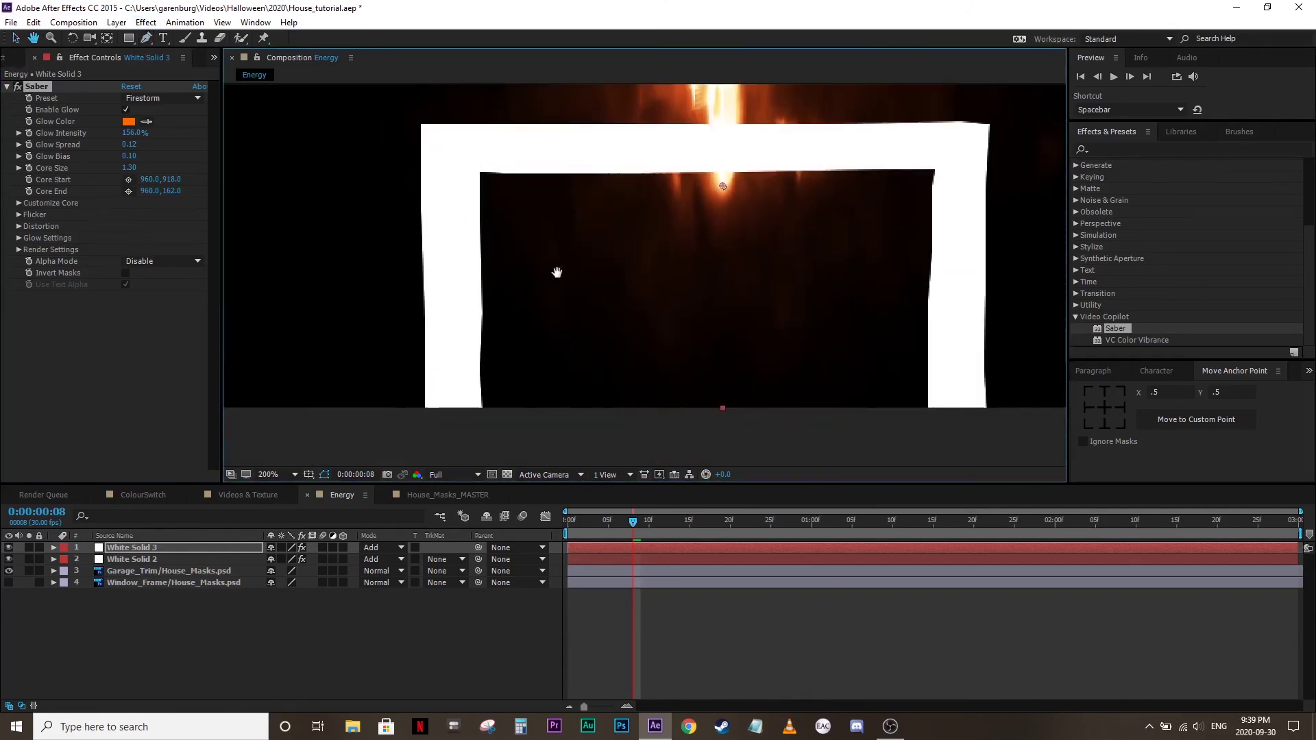
click(424, 407)
click(421, 125)
click(988, 125)
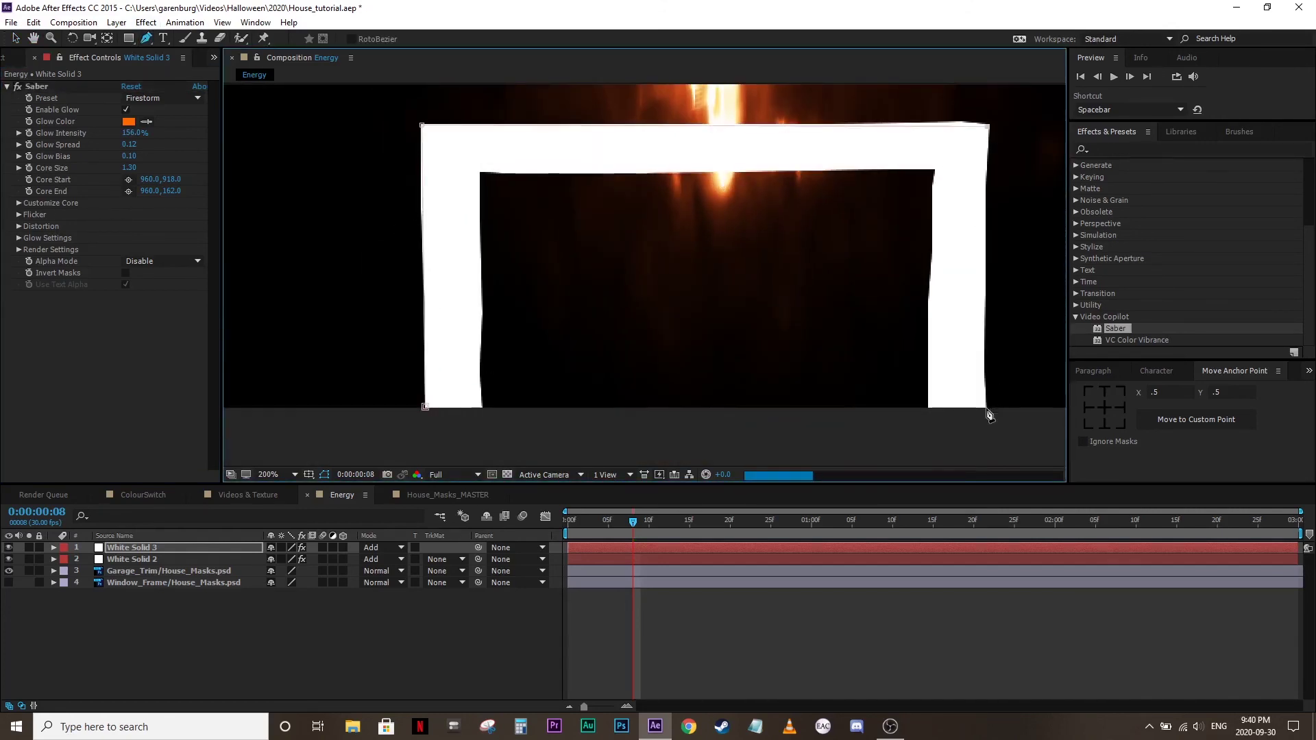
click(985, 407)
click(929, 407)
click(936, 166)
click(480, 172)
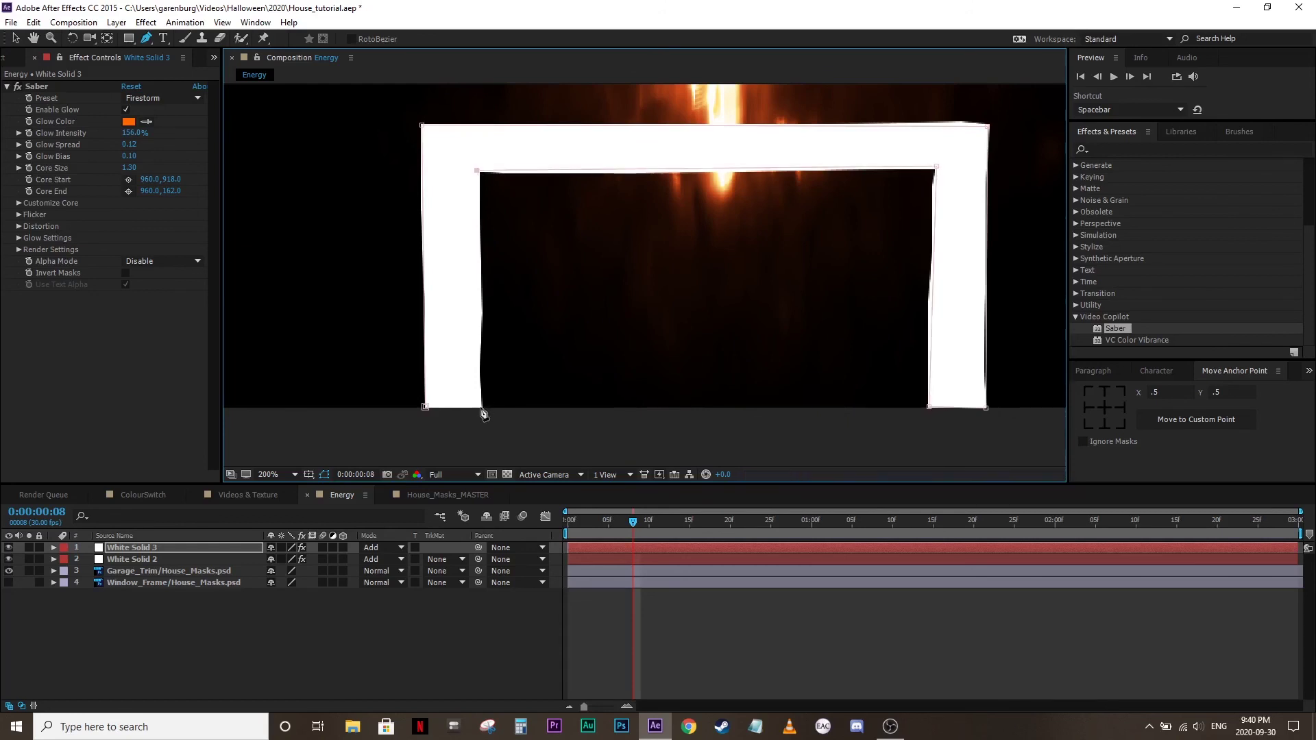
click(482, 407)
click(425, 407)
Set the Firestorm Saber's Customize Core > Core Type to Layer Masks
click(19, 209)
click(19, 204)
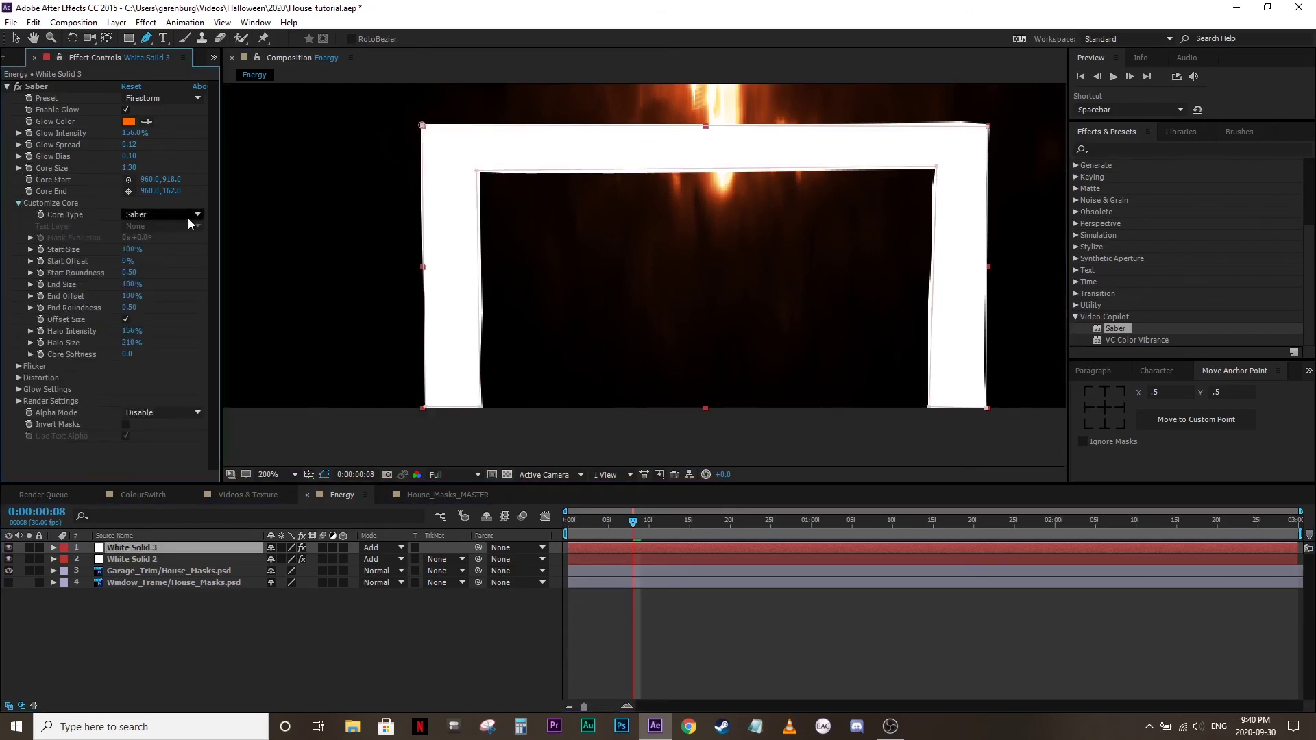
click(188, 216)
click(188, 244)
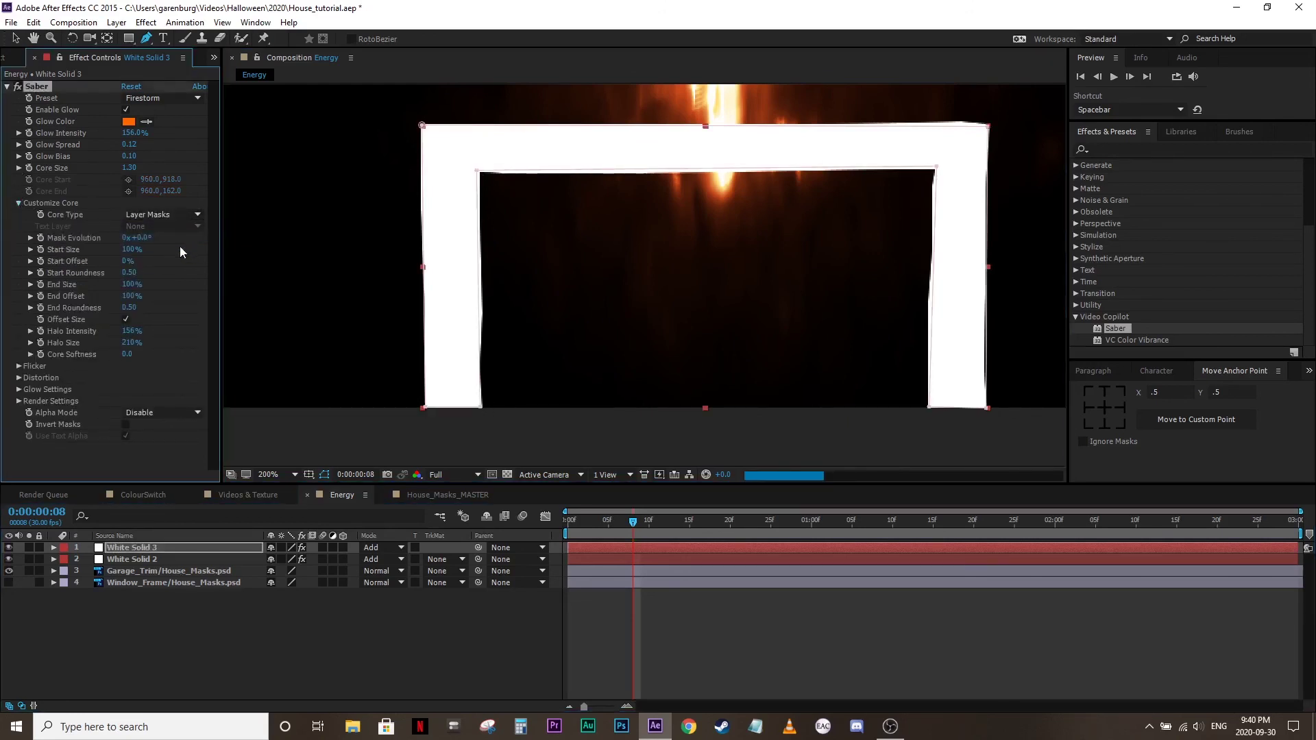
scroll(426, 222, down, 4)
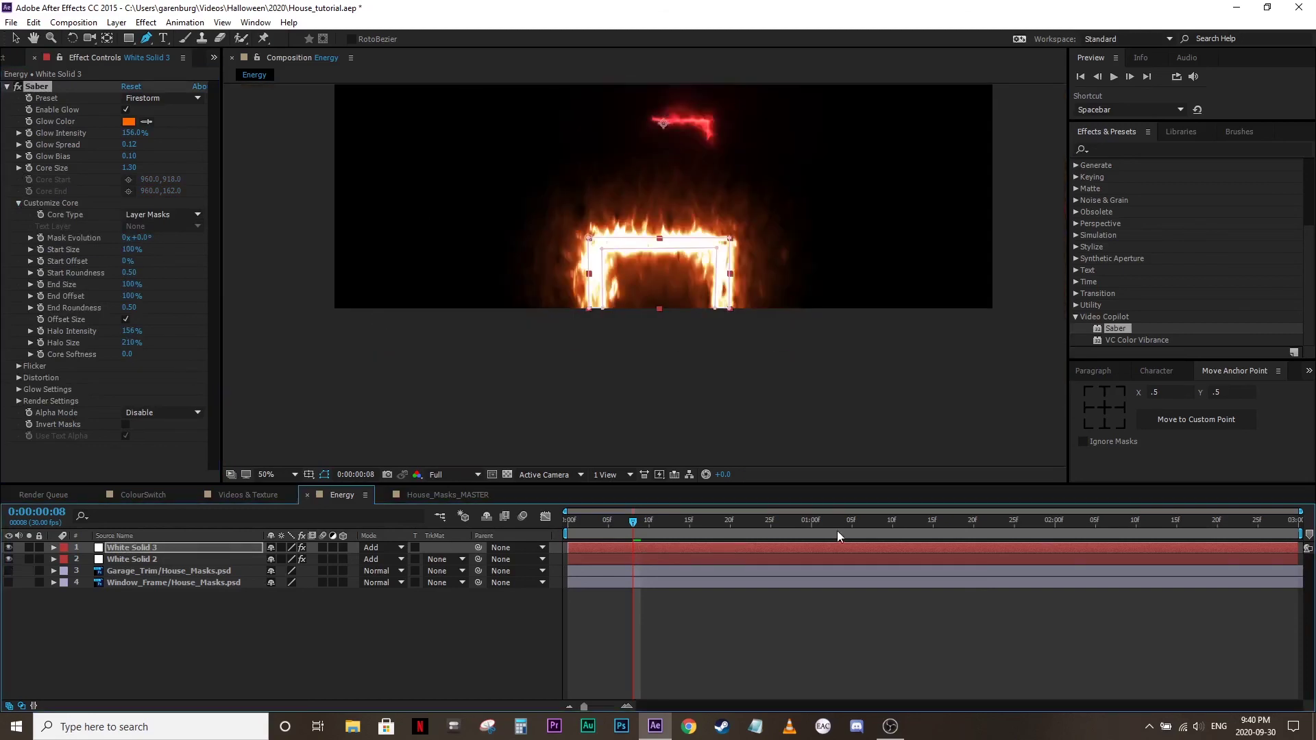
Keyframe the flames' Start Offset at 0% at 0:00:01:00 and 100% at 0:00:00:00
click(812, 521)
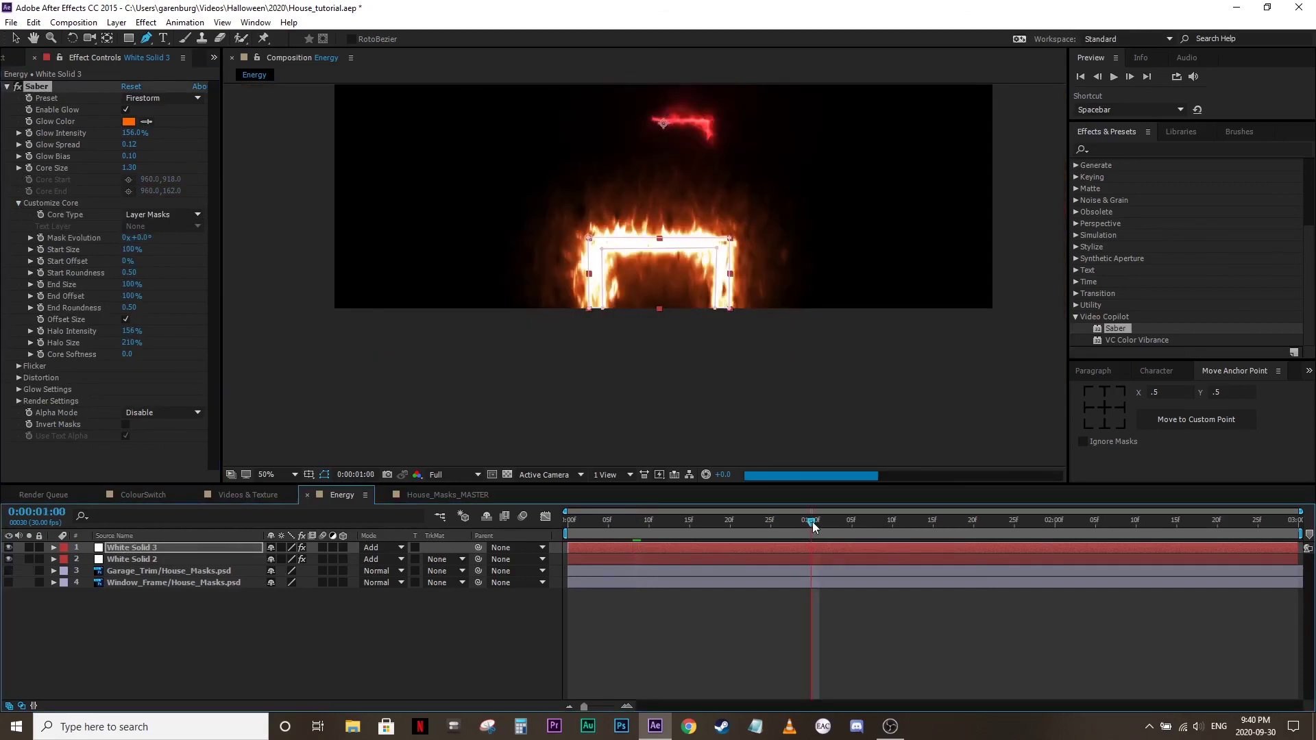
click(41, 261)
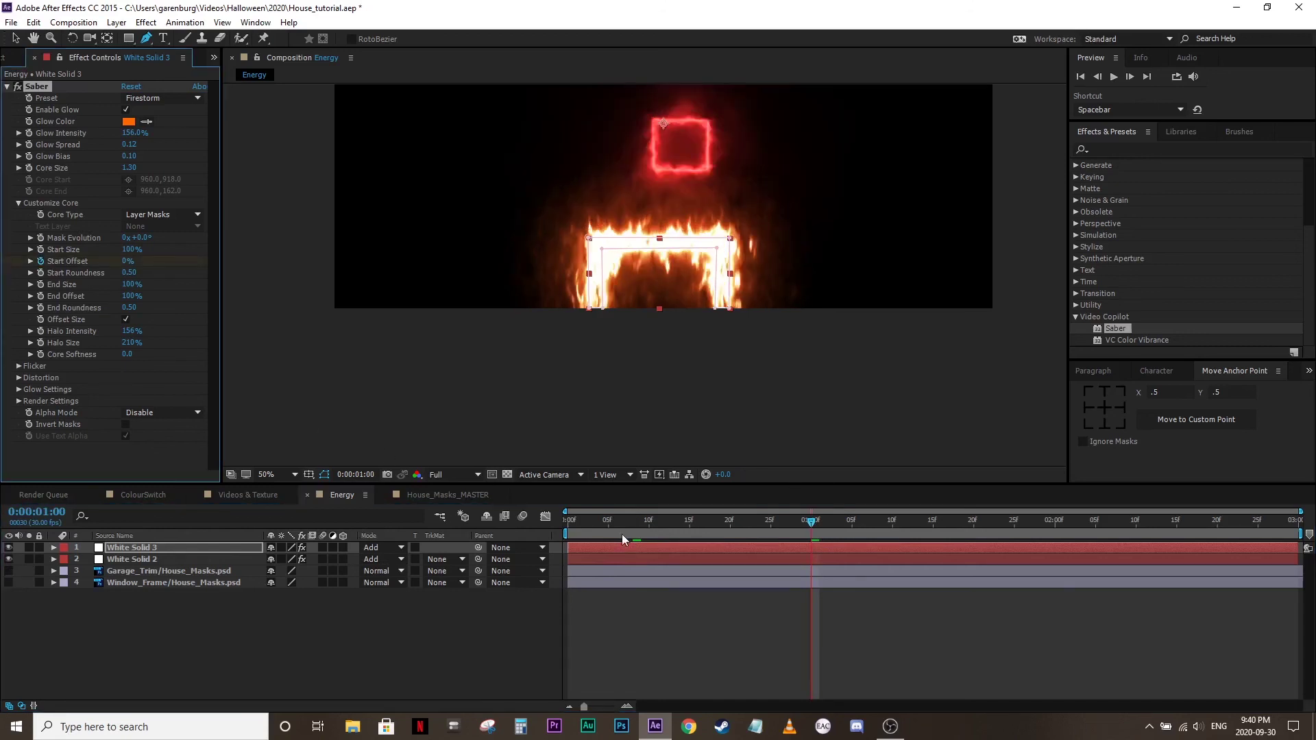
click(564, 521)
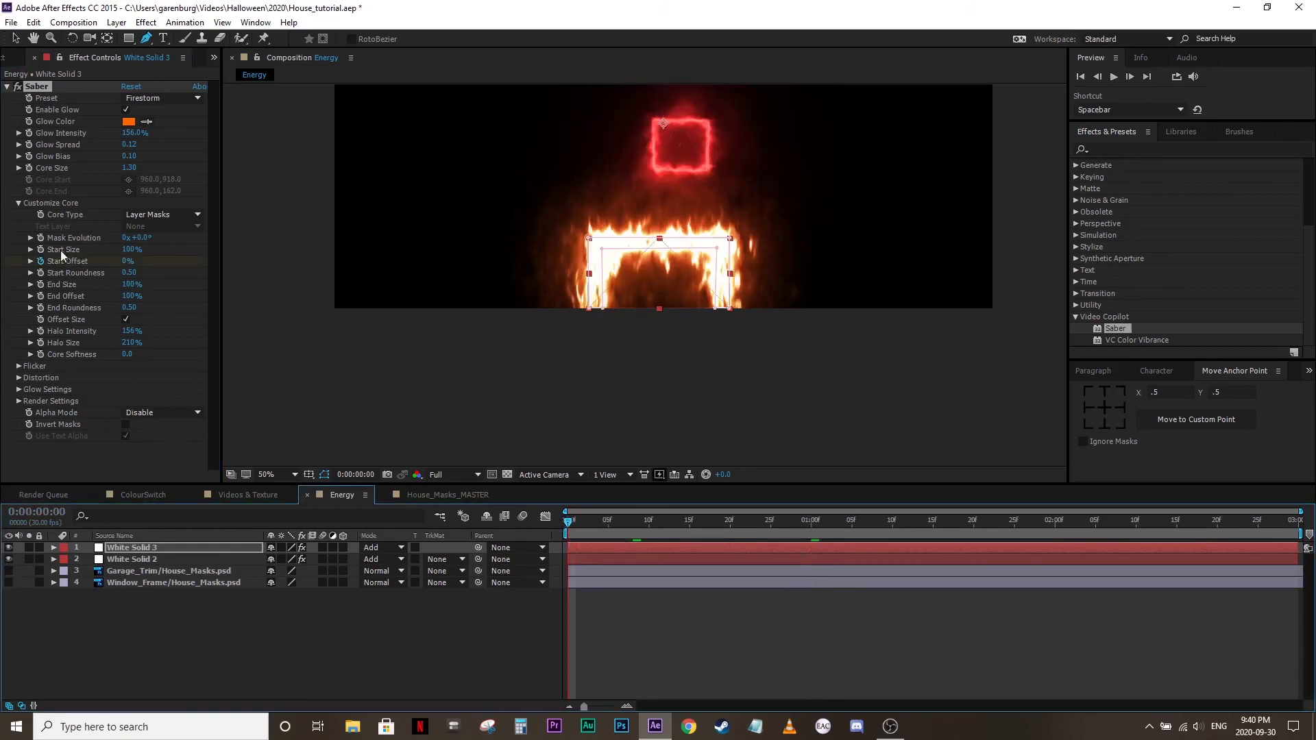
click(127, 261)
text(1)
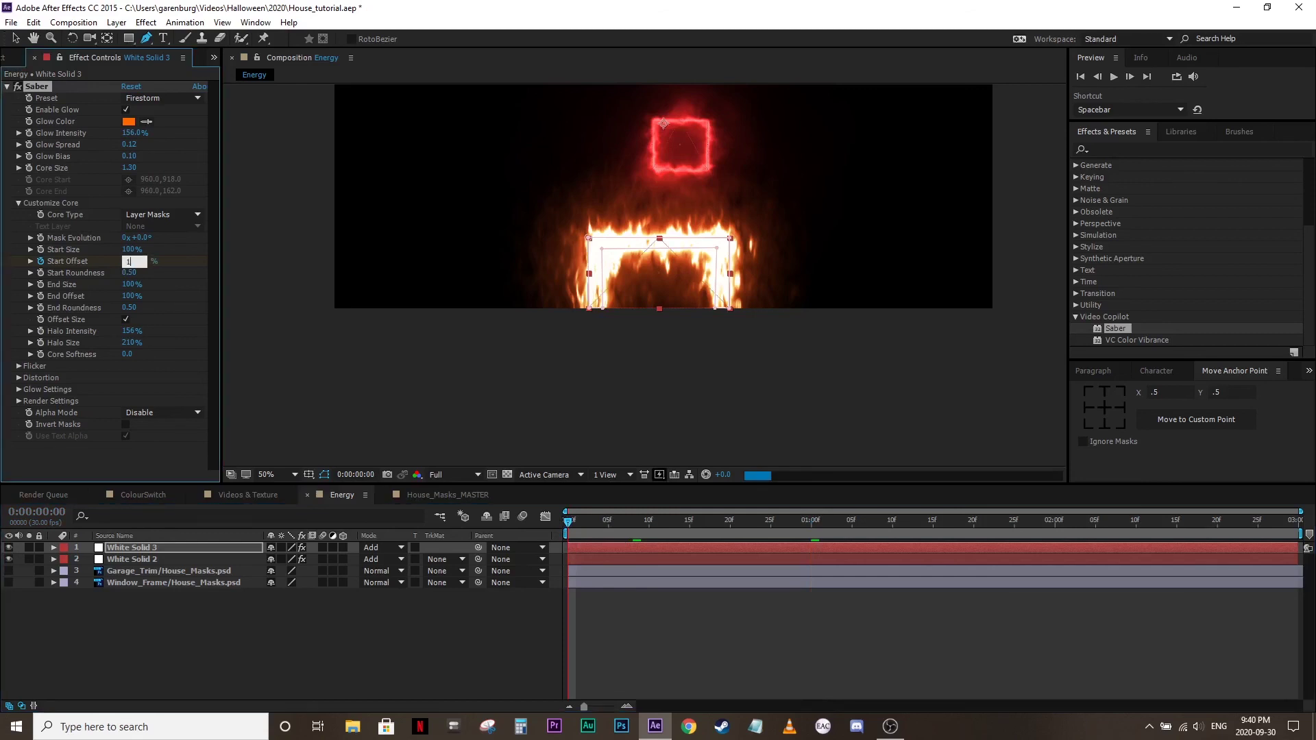
text(00)
key(Return)
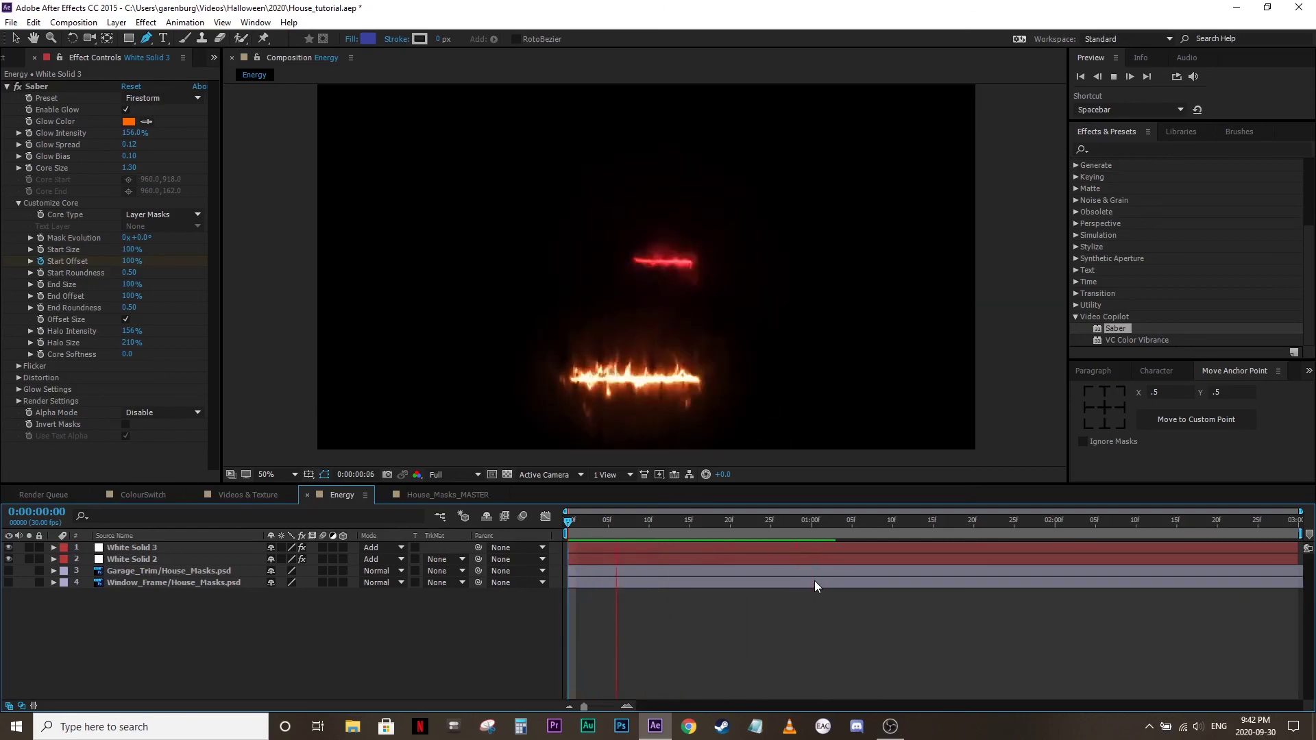
Stop the preview and bring the Left_Back shape layer from House_Masks_MASTER into Energy
key(space)
click(452, 497)
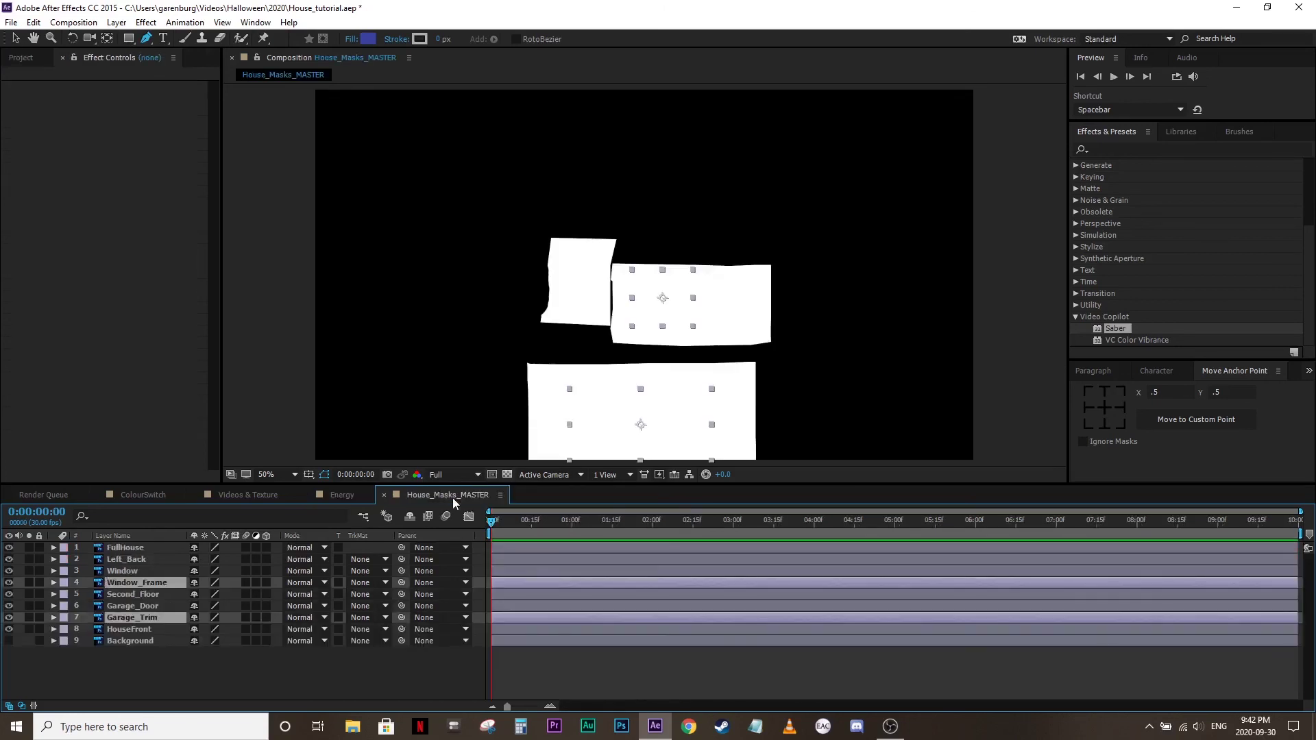
click(147, 561)
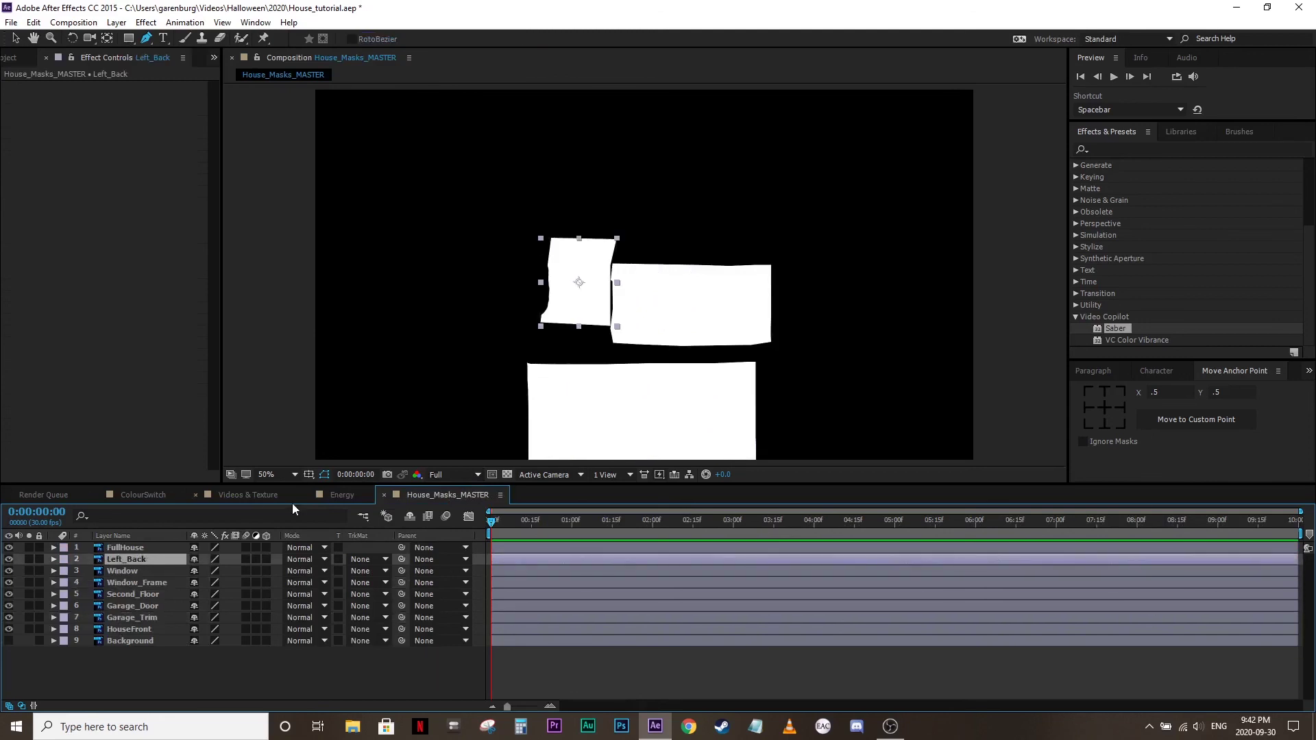
click(339, 494)
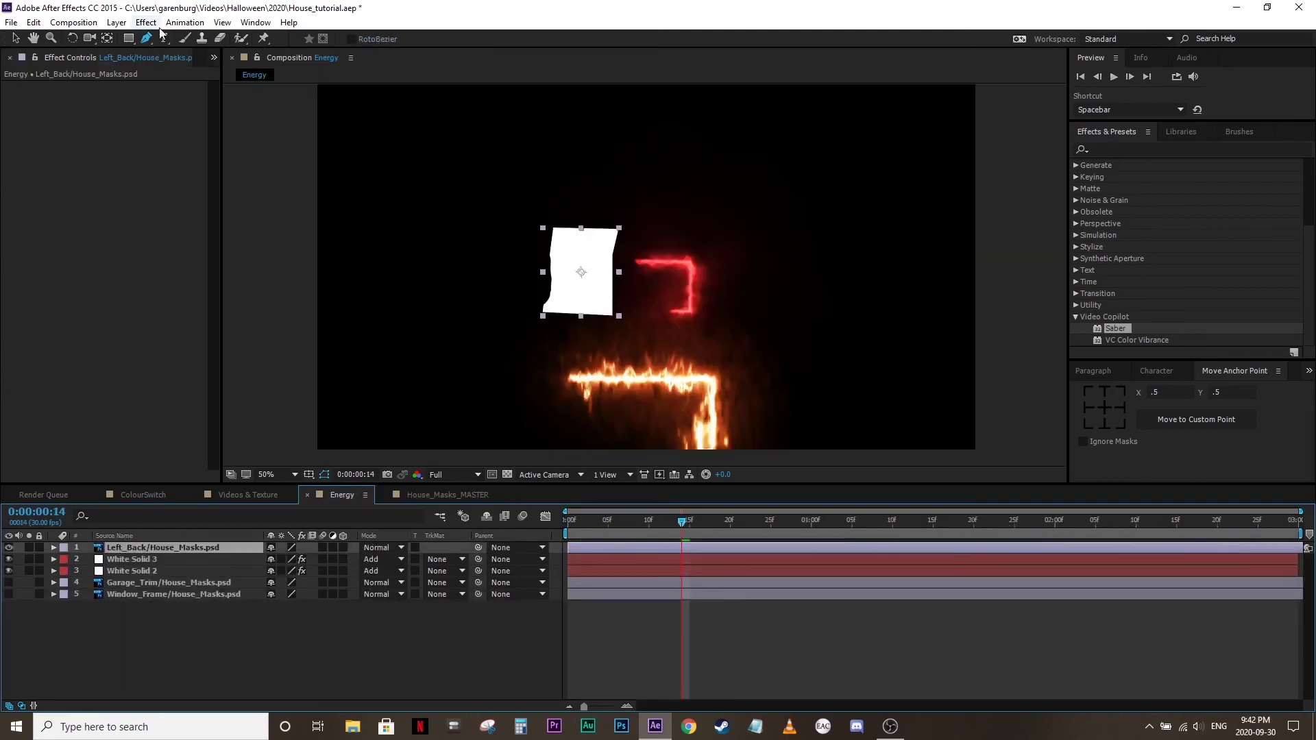
Add White Solid 4 beneath Left_Back and set it to use Left_Back as its Alpha matte
click(117, 23)
click(367, 55)
key(Return)
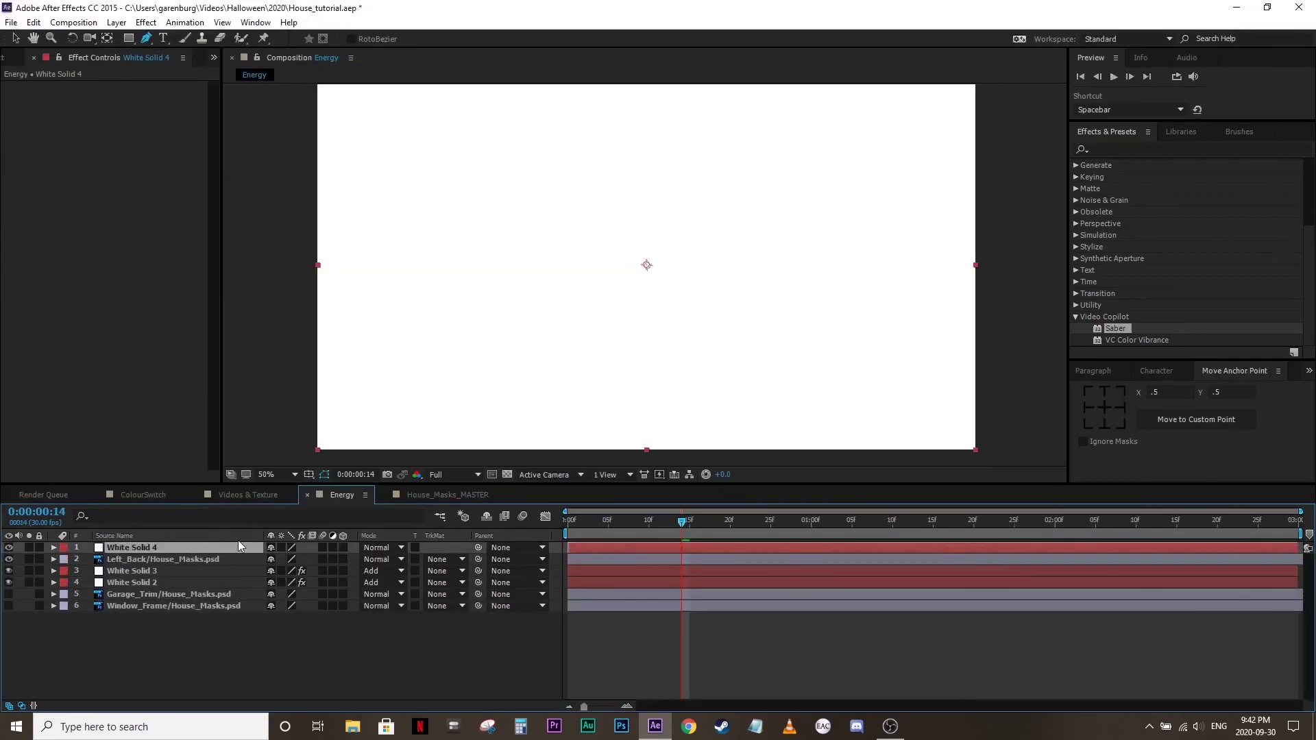
click(442, 560)
Set White Solid 4 to Alpha Matte from Left_Back and apply Radio Waves to it
click(493, 590)
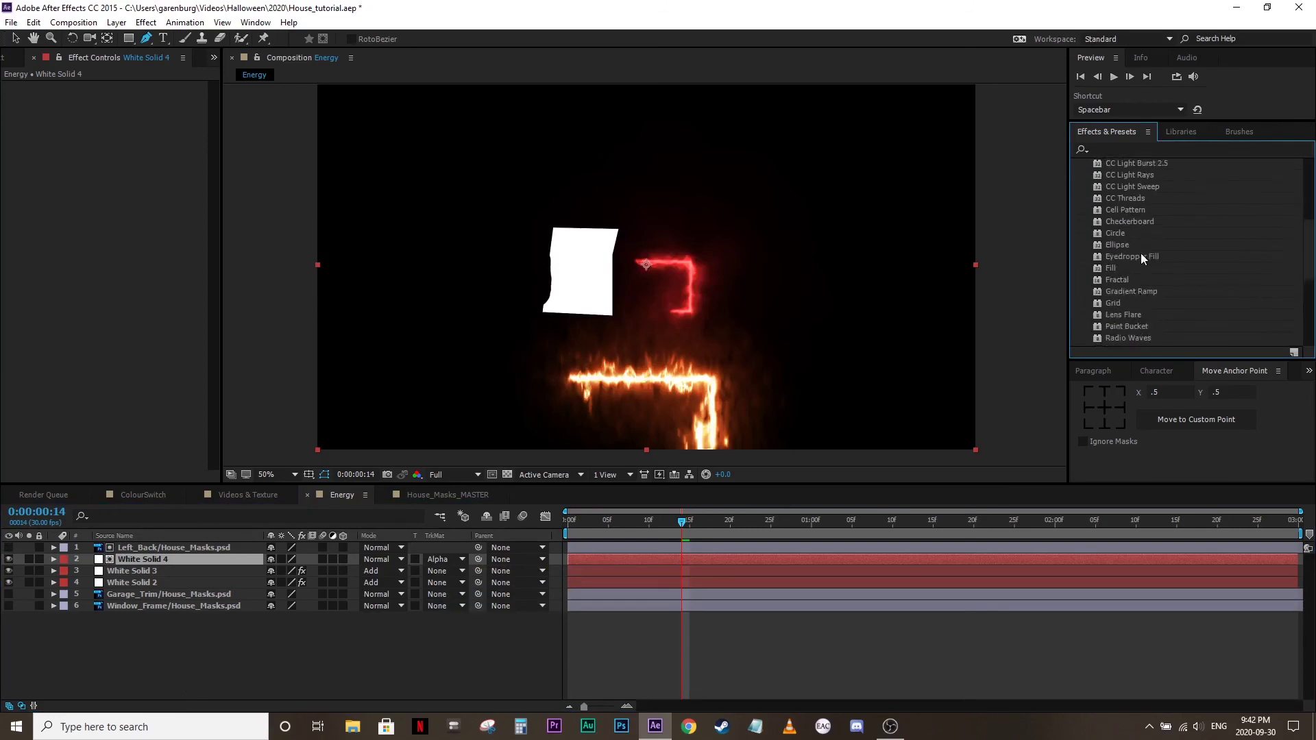
drag(1141, 297, 204, 557)
key(v)
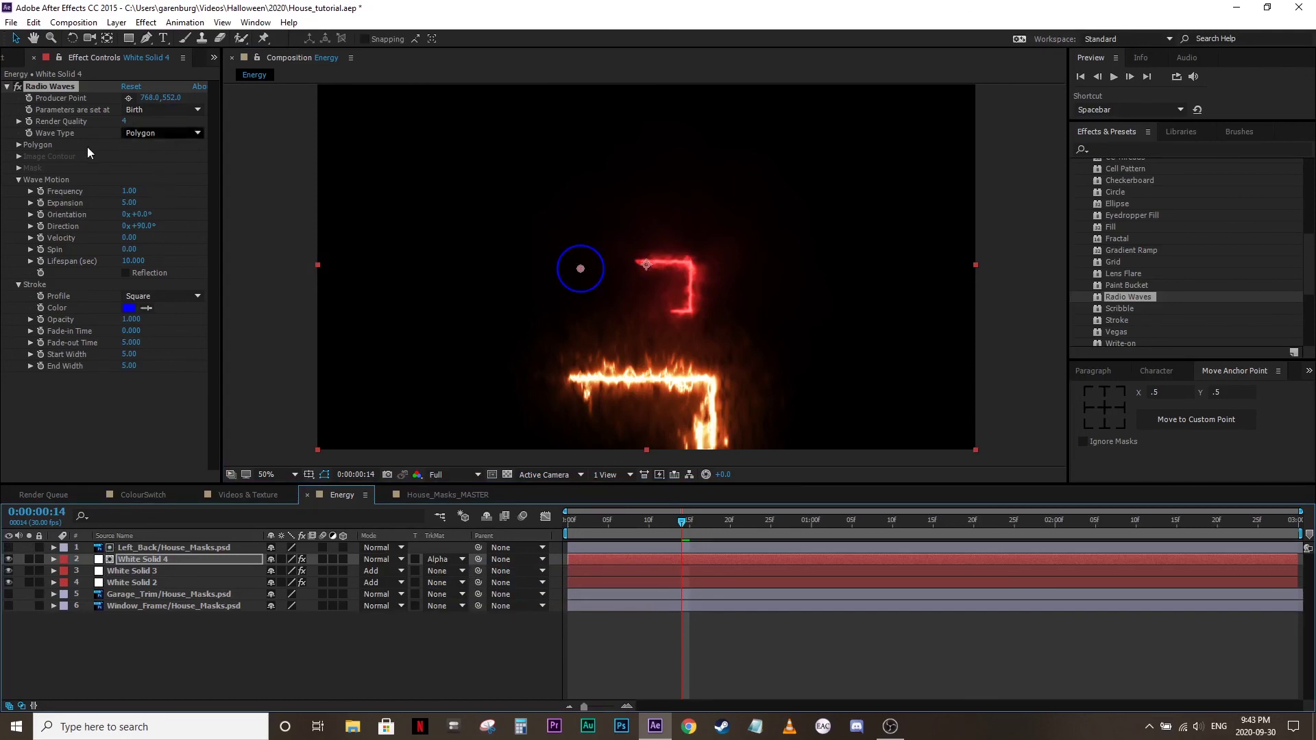
Set the Radio Waves polygon to 5 sides to make pentagons
click(19, 146)
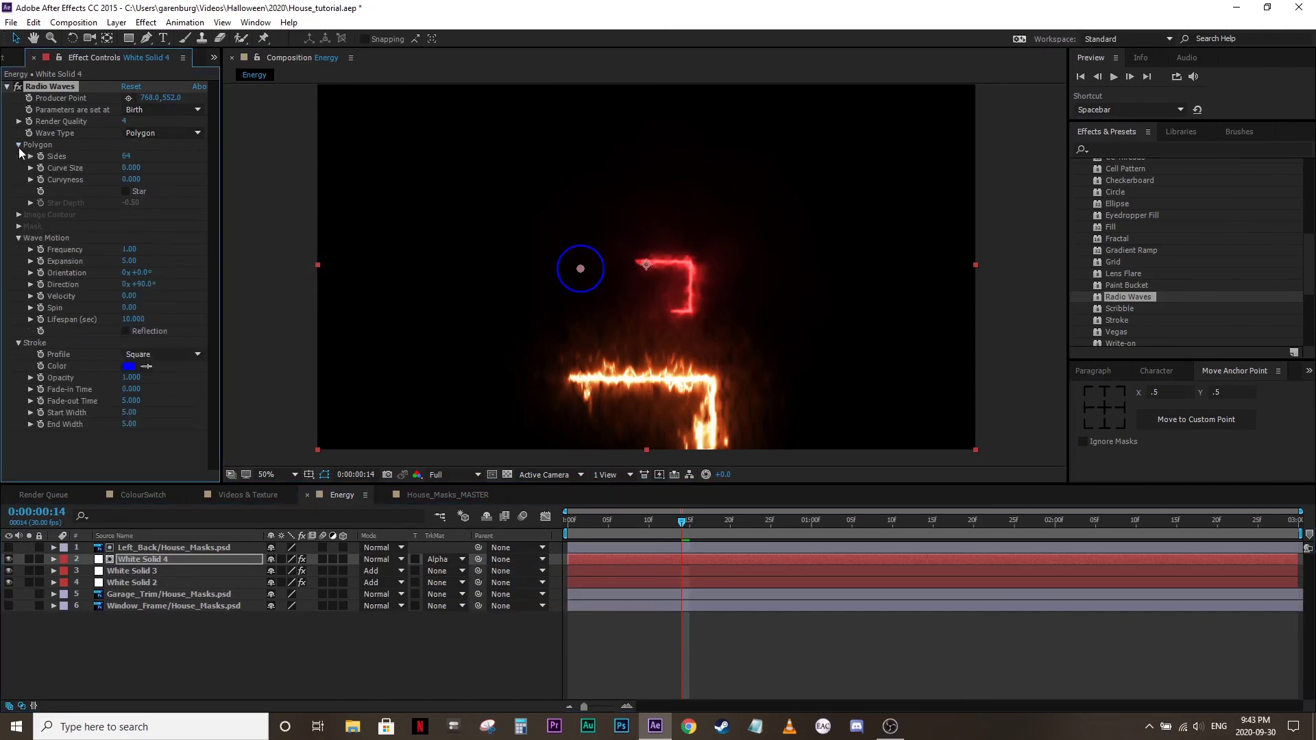
click(124, 157)
text(5)
key(Return)
Change the wave stroke colour to orange and raise Frequency to 7.90
key(Page_Up)
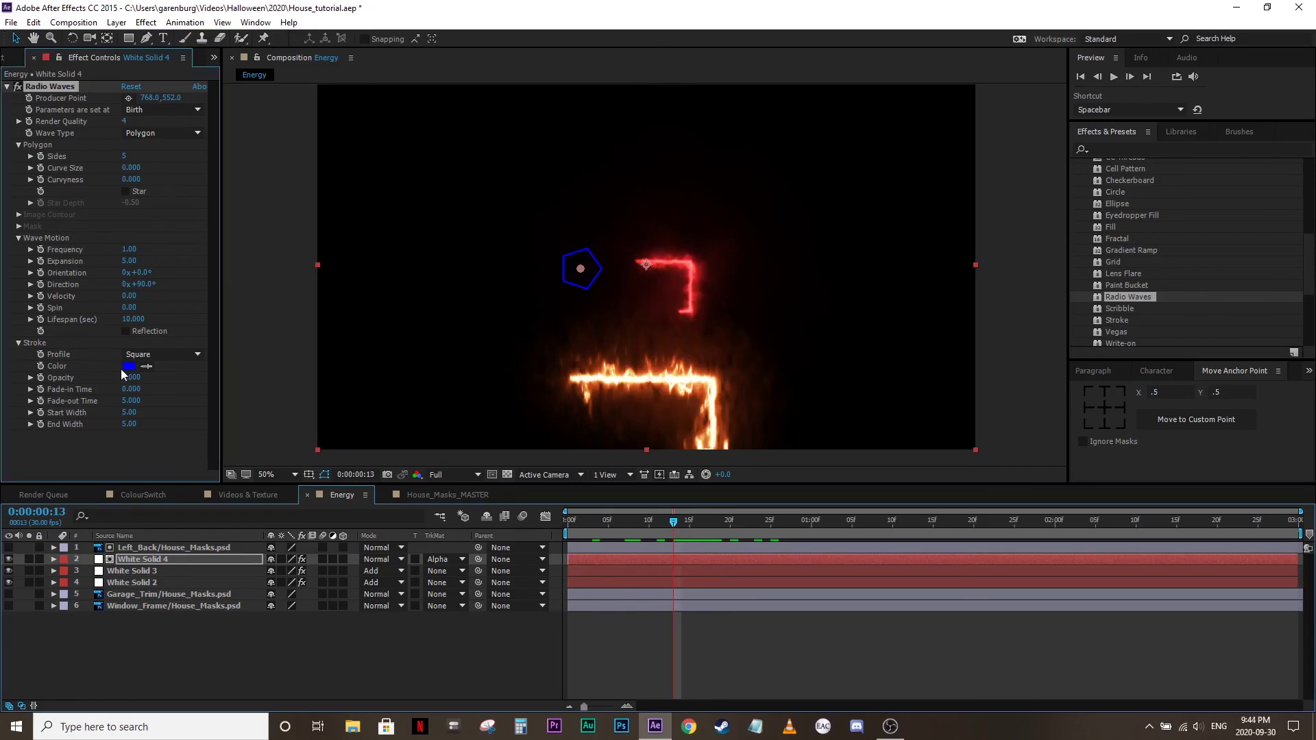
click(129, 366)
drag(209, 180, 209, 194)
click(348, 11)
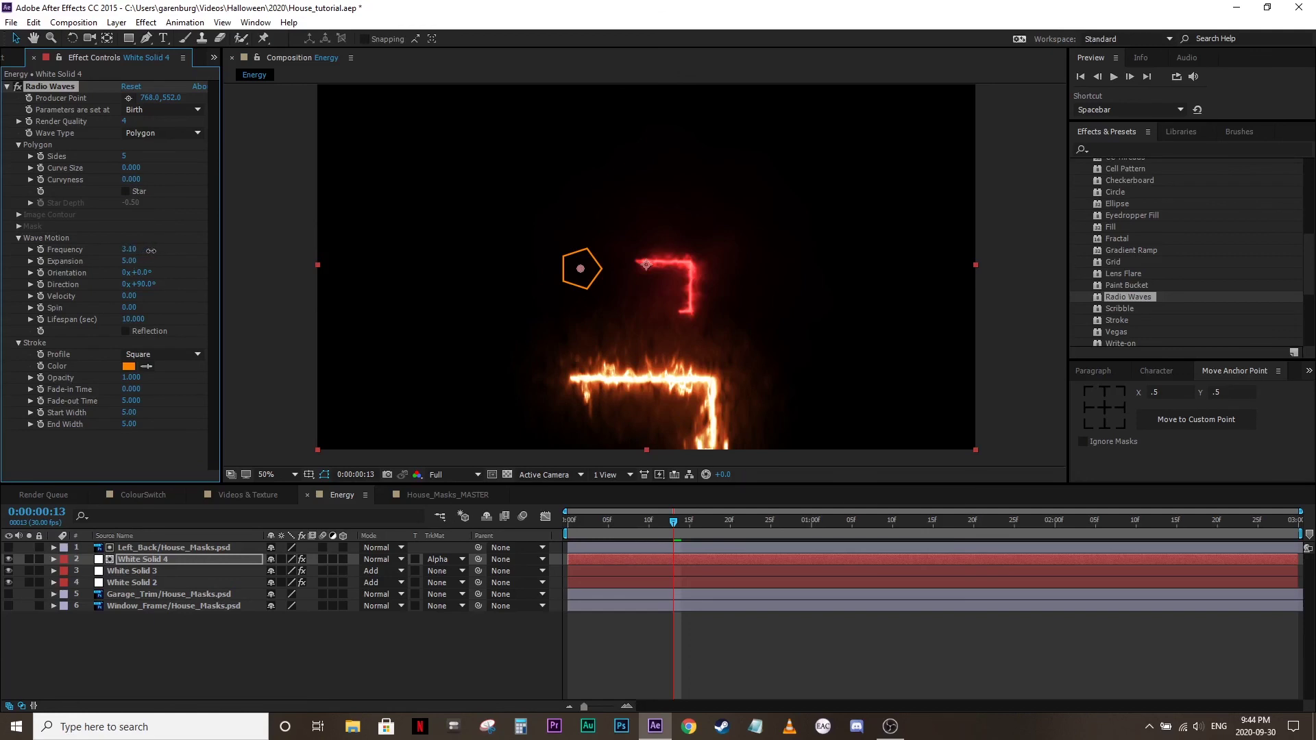
drag(151, 250, 189, 260)
Preview the comp and twist the pentagon waves with a Radio Waves Spin of 87
key(space)
click(43, 308)
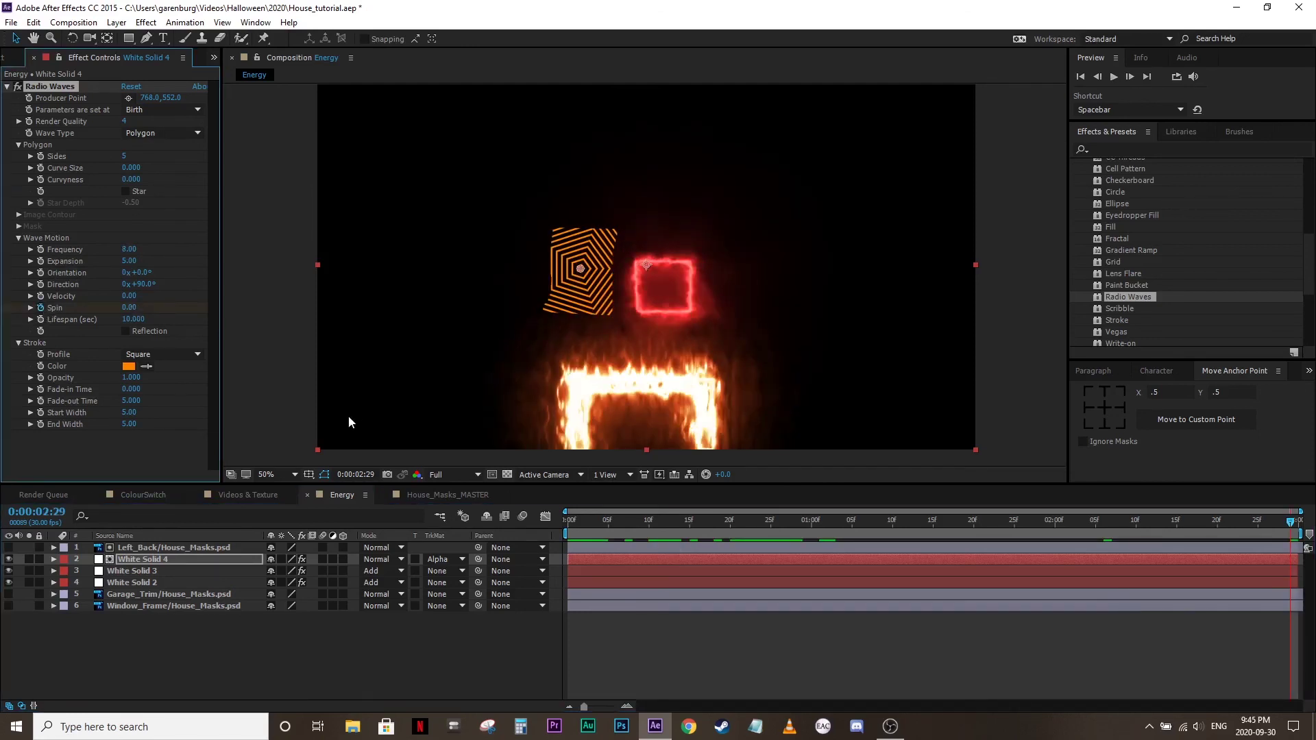
drag(136, 310, 200, 317)
Keyframe Spin from the comp start, add Glow to White Solid 4, and preview
click(567, 522)
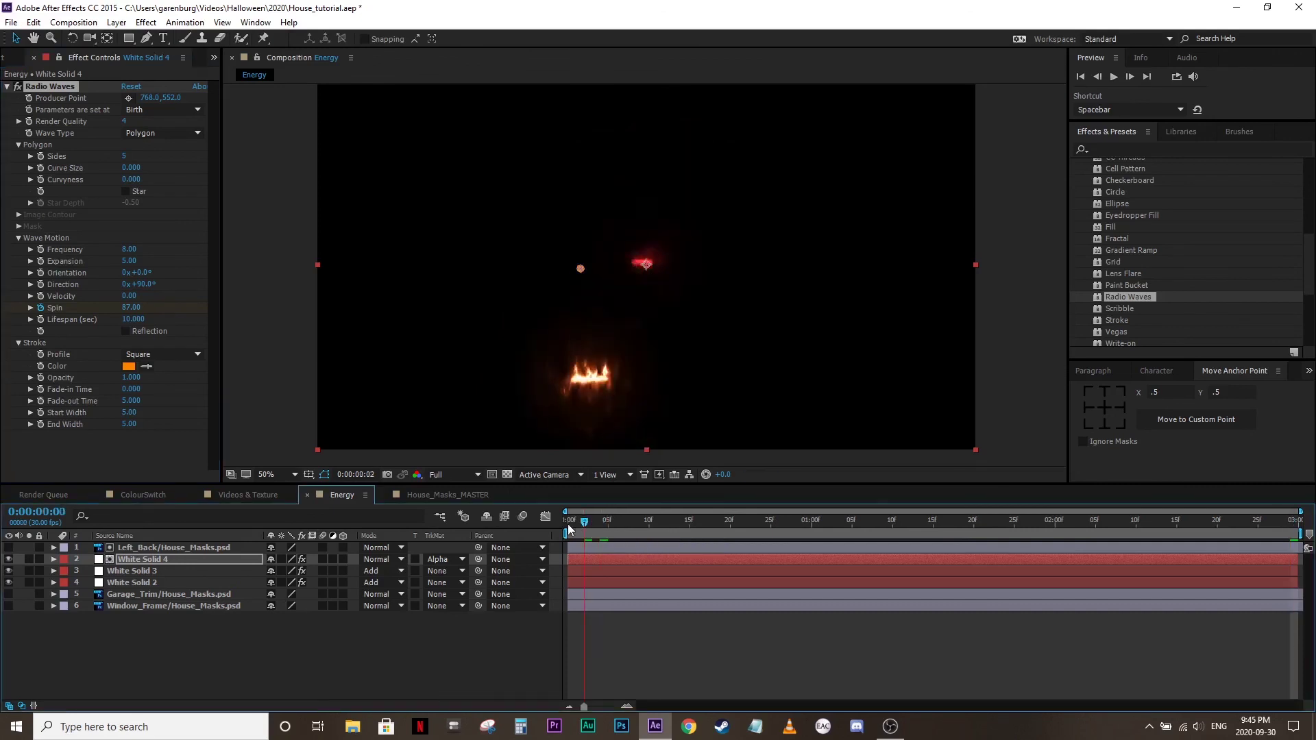
click(136, 302)
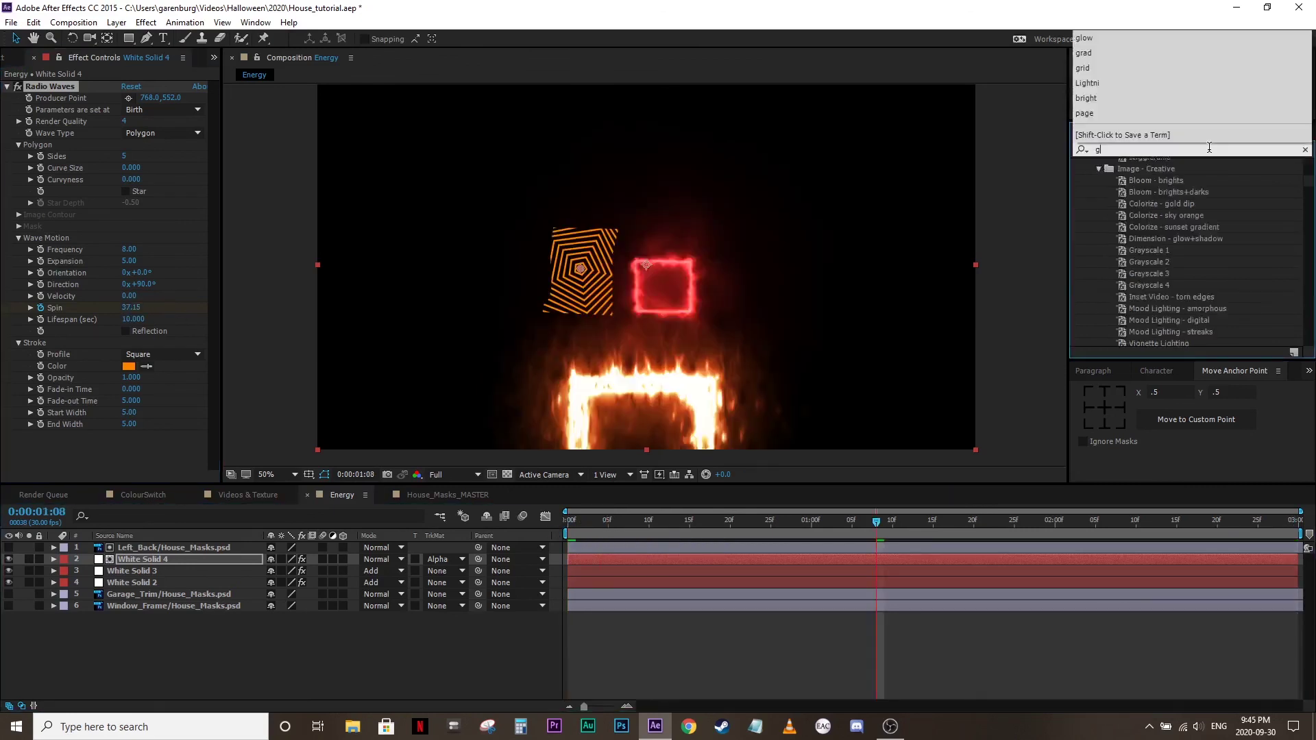
text(w)
drag(1116, 220, 201, 553)
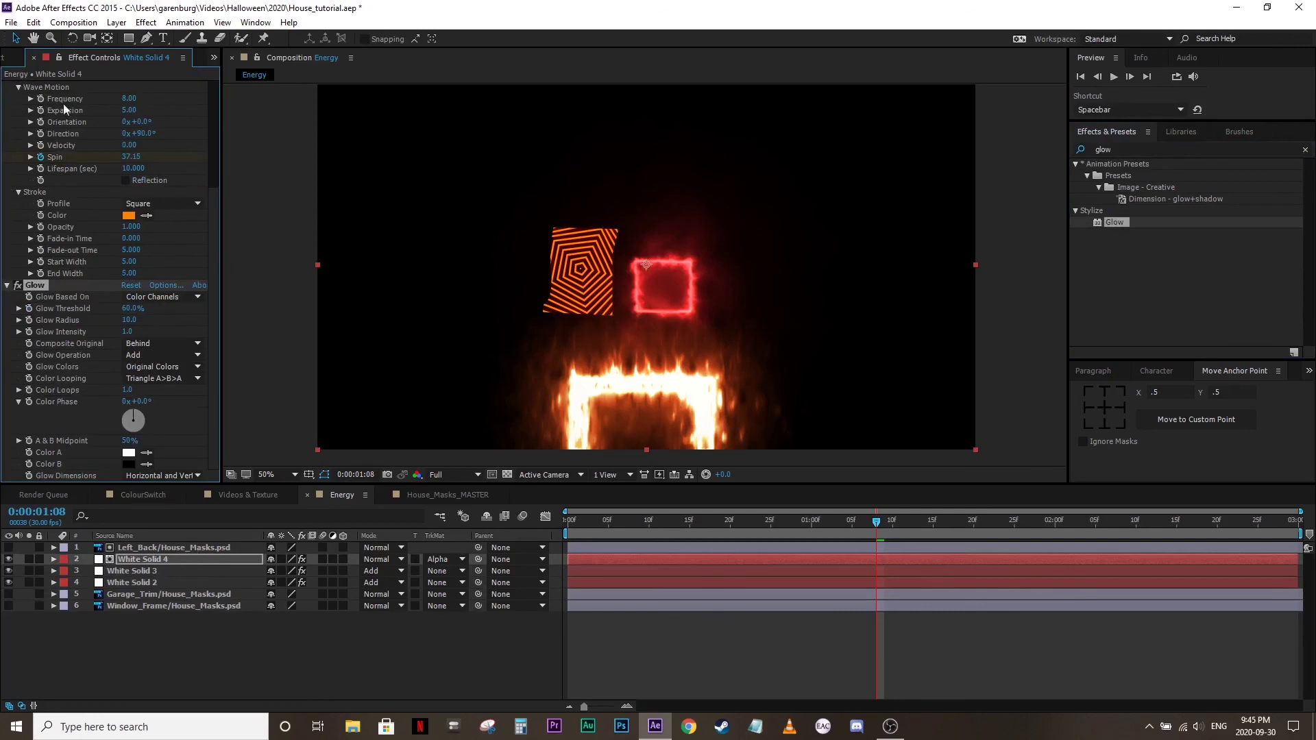
key(space)
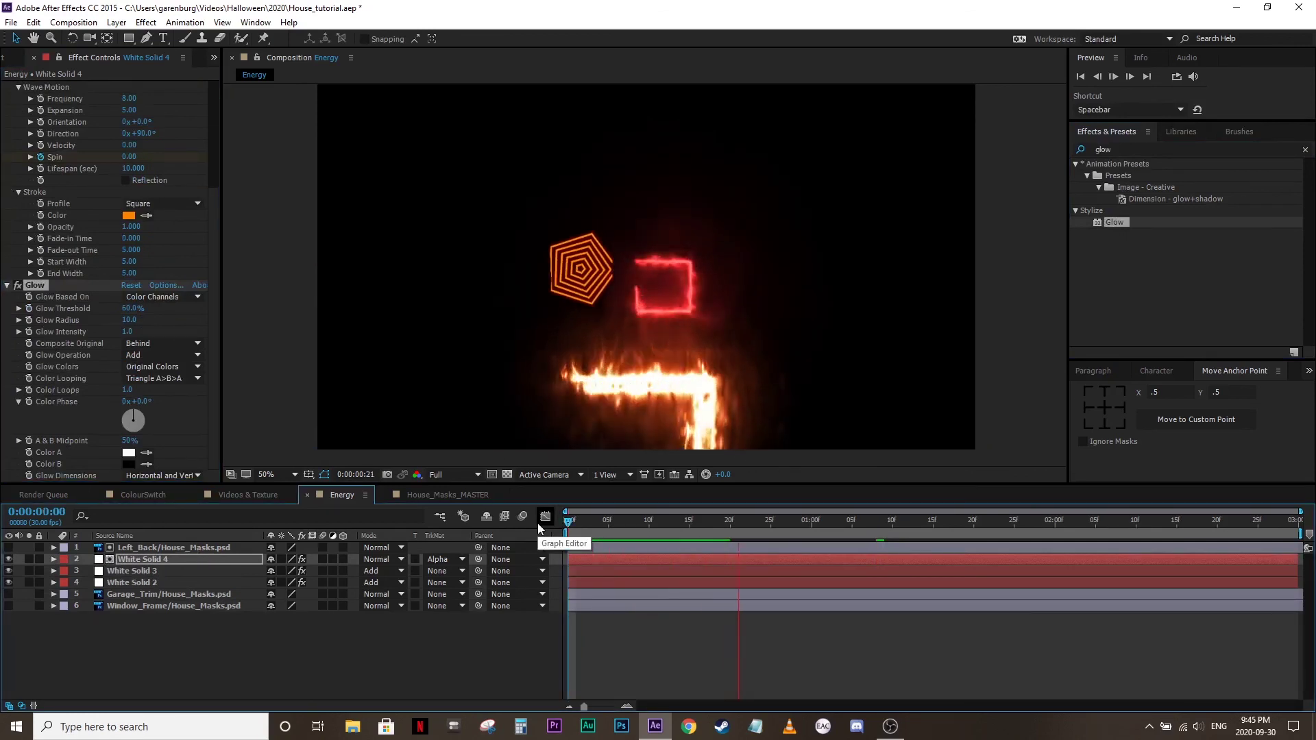